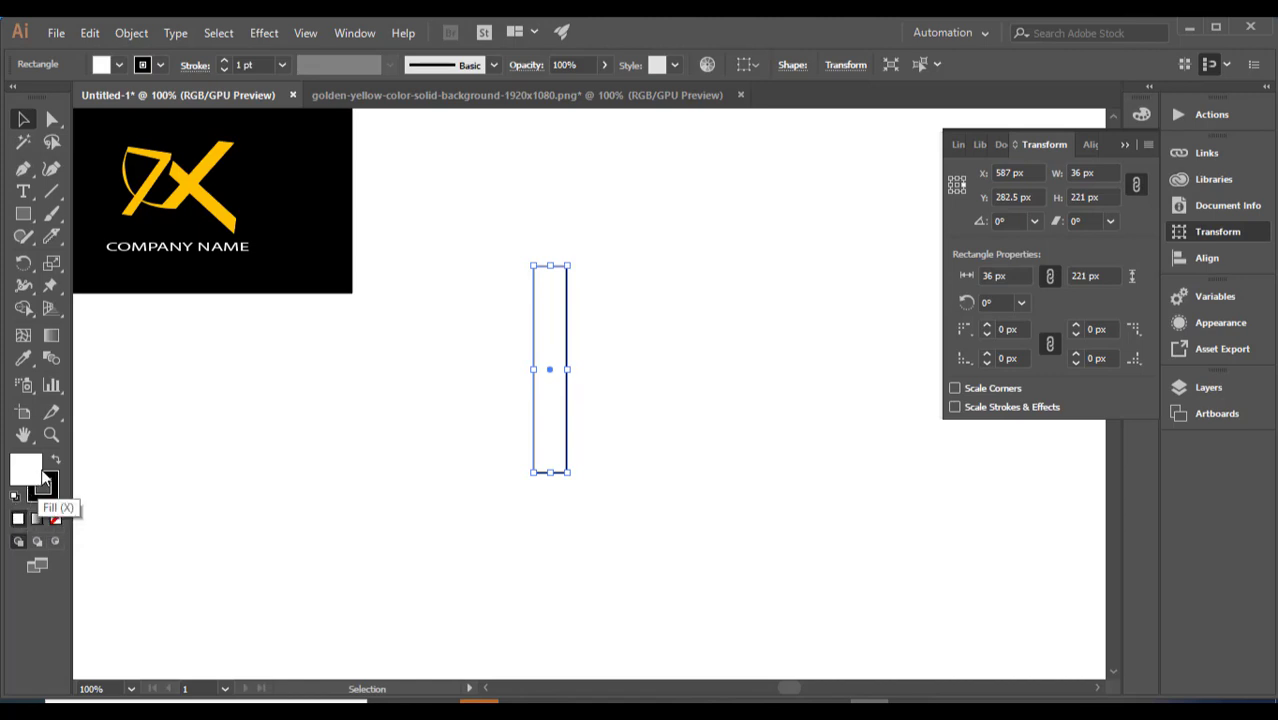
Fill the tall narrow rectangle with black and remove its stroke
{"action": "left_click", "coordinate": [55, 460]}
{"action": "left_click", "coordinate": [54, 485]}
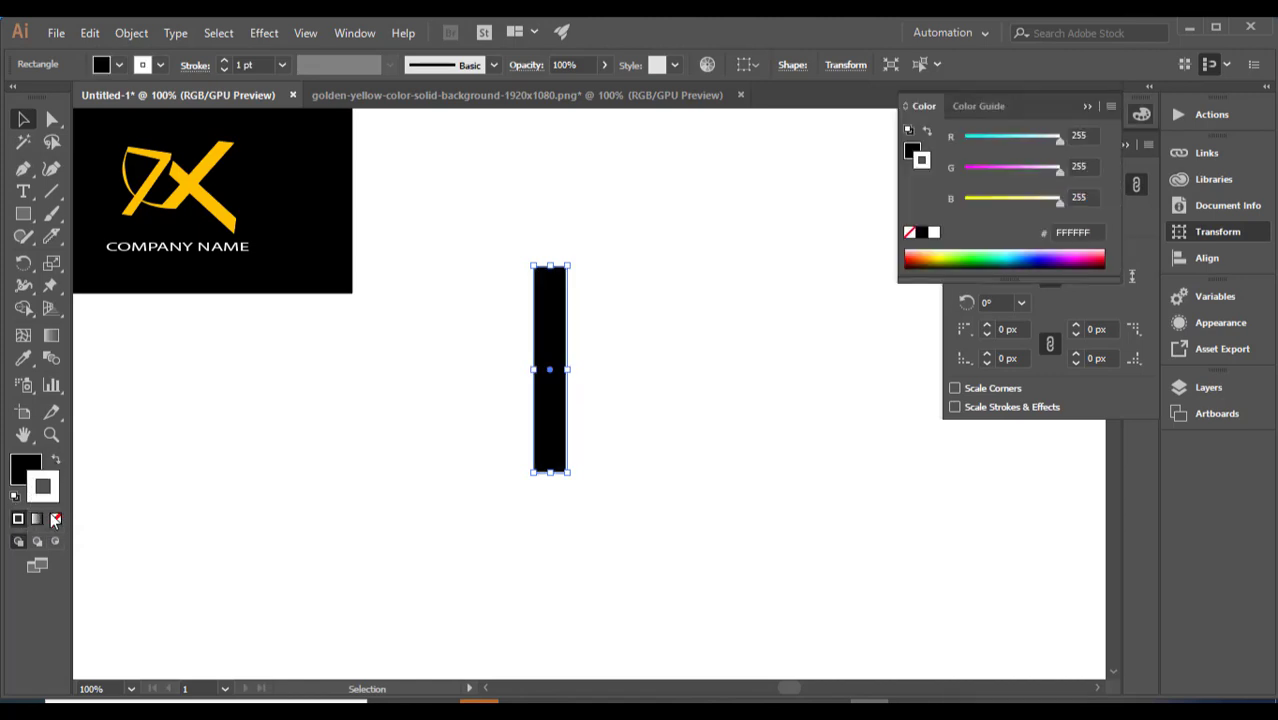
{"action": "left_click", "coordinate": [55, 520]}
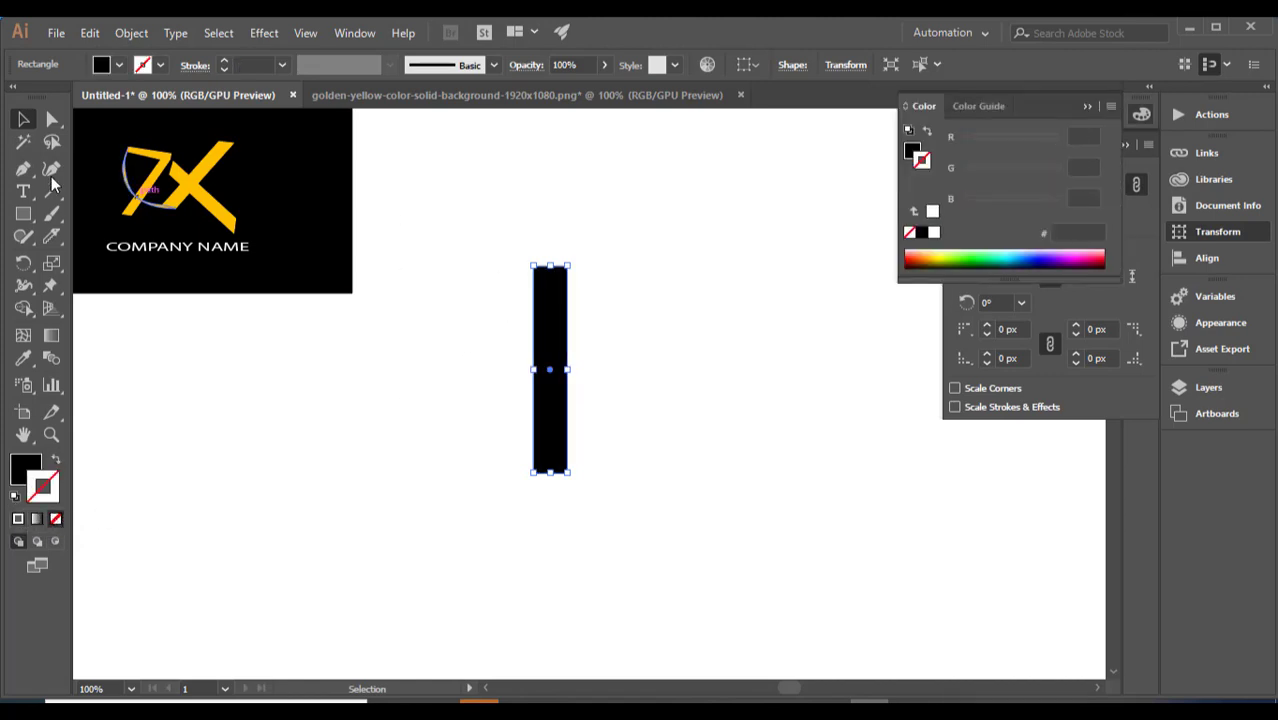
Slant both bar ends by lowering the upper-left corner to about Y 196 px and raising the lower-right corner to about Y 361 px
{"action": "left_click", "coordinate": [52, 119]}
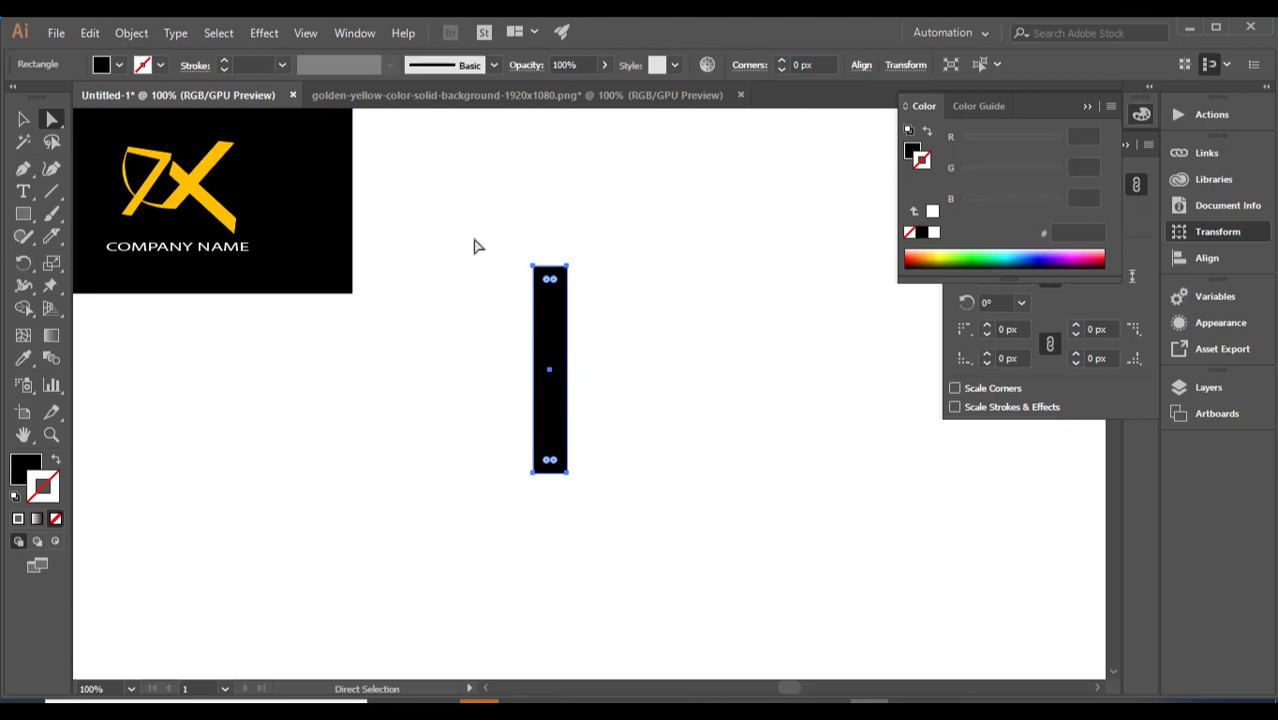
{"action": "left_click", "coordinate": [532, 268]}
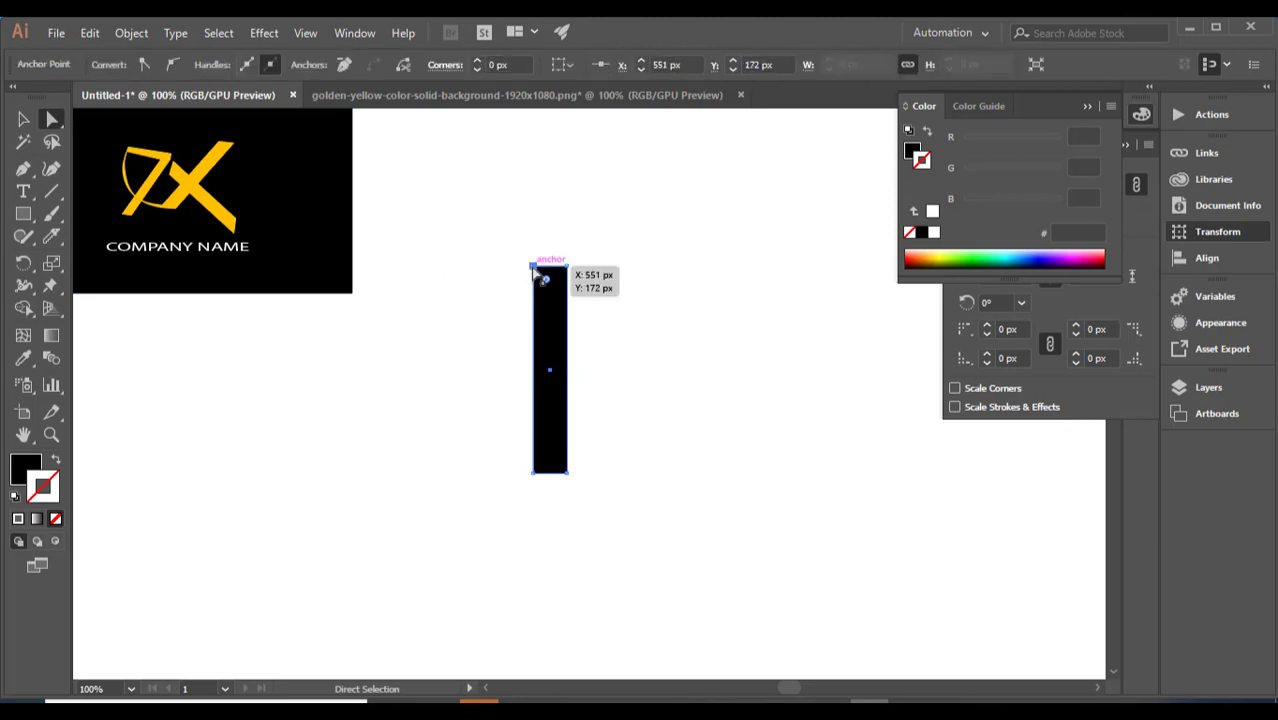
{"action": "left_click", "coordinate": [566, 473], "text": "shift"}
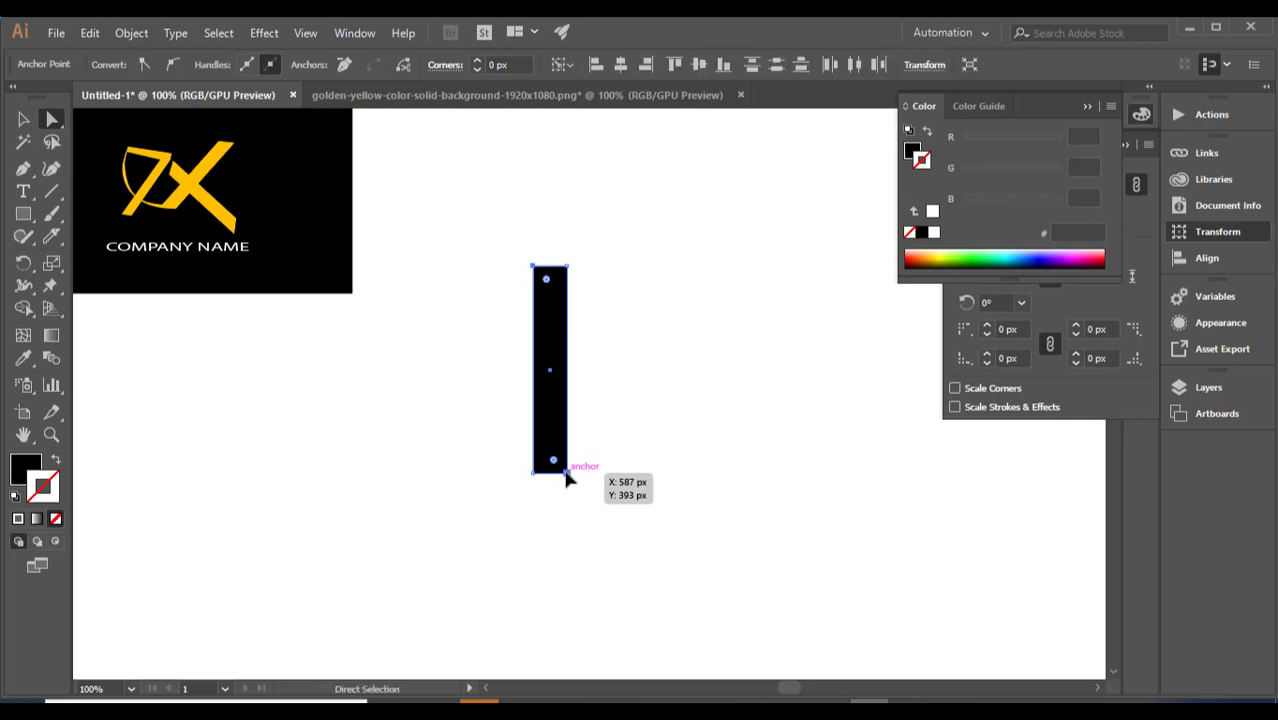
{"action": "left_click_drag", "start_coordinate": [566, 472], "coordinate": [566, 466]}
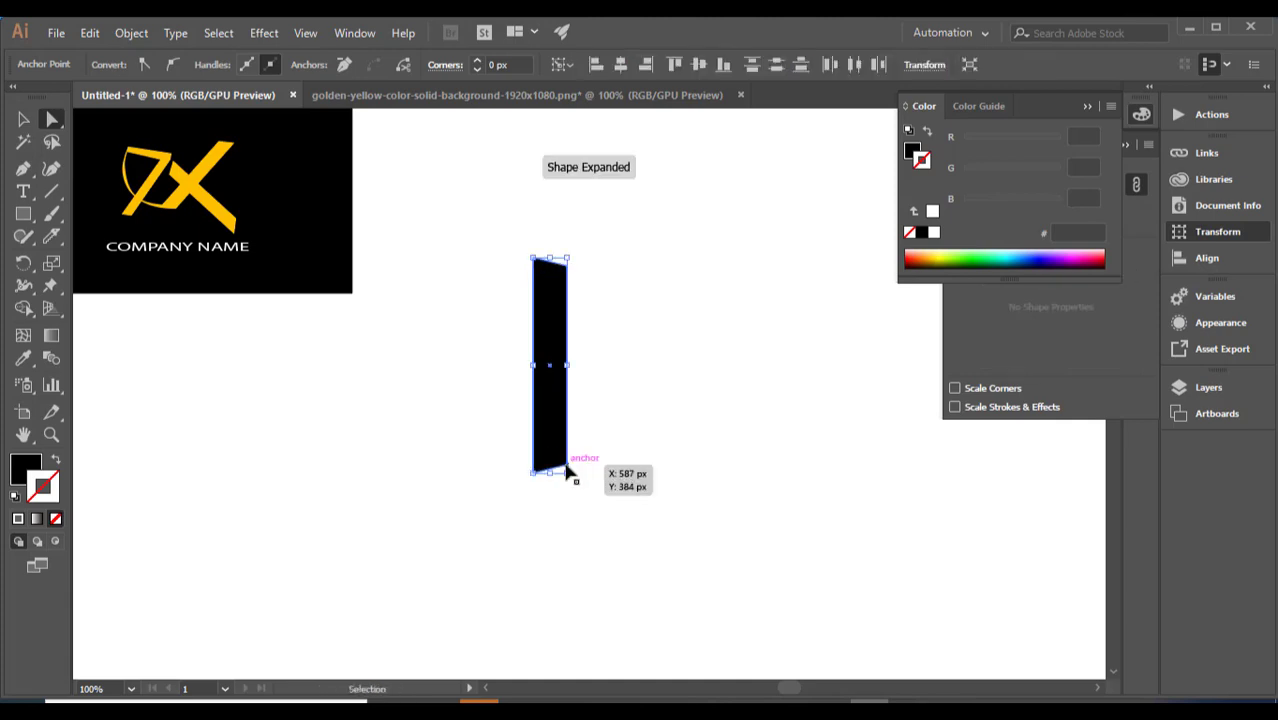
{"action": "key", "text": "ctrl+z"}
{"action": "left_click_drag", "start_coordinate": [537, 270], "coordinate": [539, 290]}
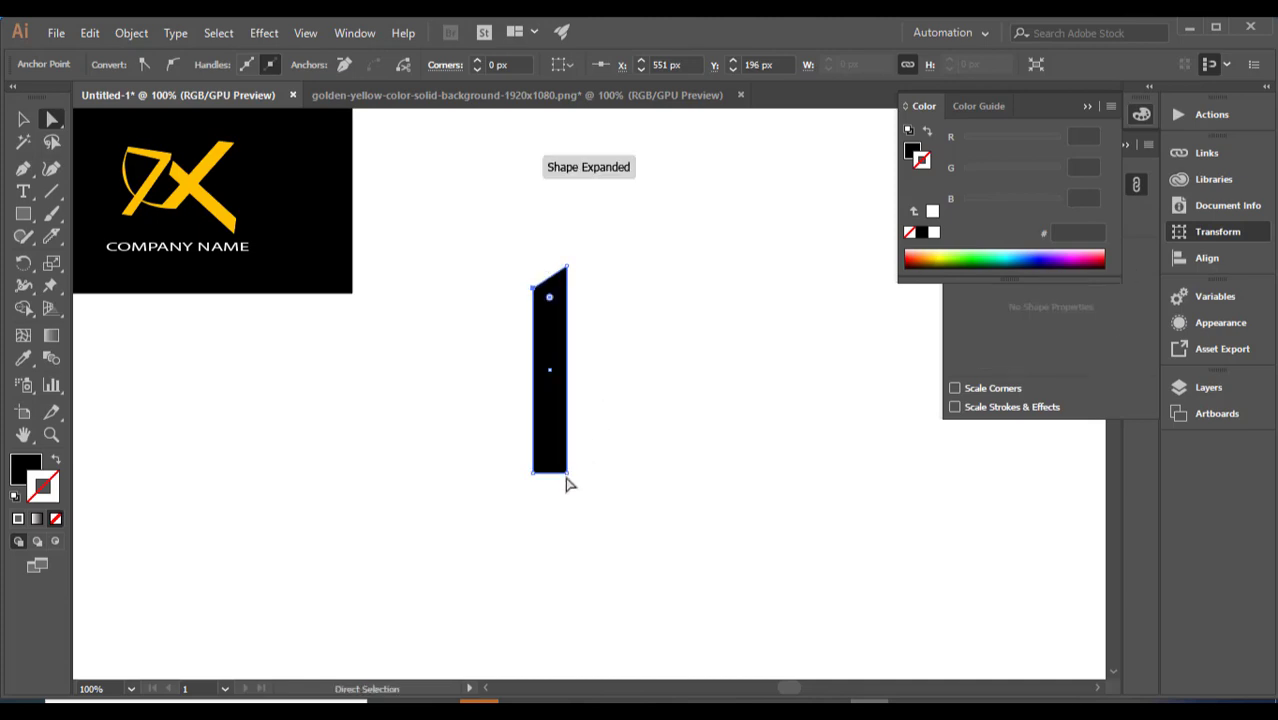
{"action": "left_click_drag", "start_coordinate": [565, 470], "coordinate": [566, 447]}
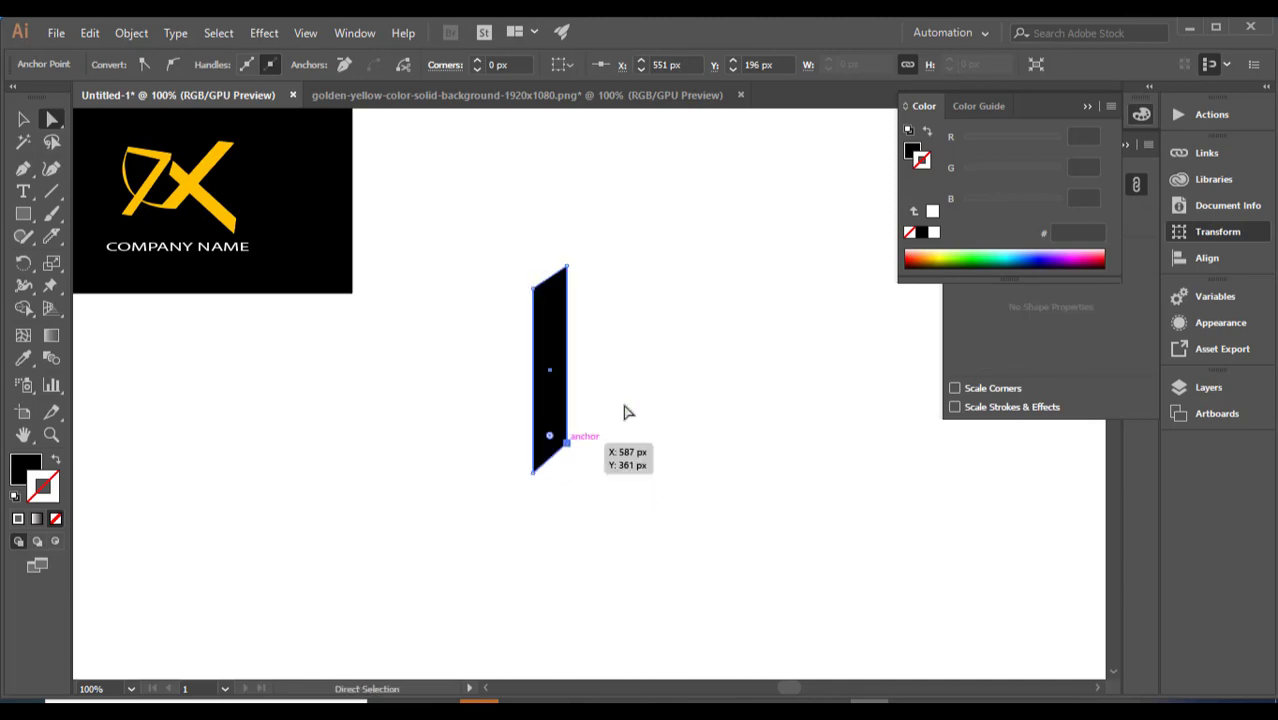
Duplicate the slanted bar beside itself, and rotate and enlarge the left bar into a long diagonal descending to the right
{"action": "left_click_drag", "start_coordinate": [556, 351], "coordinate": [675, 347]}
{"action": "left_click", "coordinate": [633, 314]}
{"action": "left_click", "coordinate": [646, 257]}
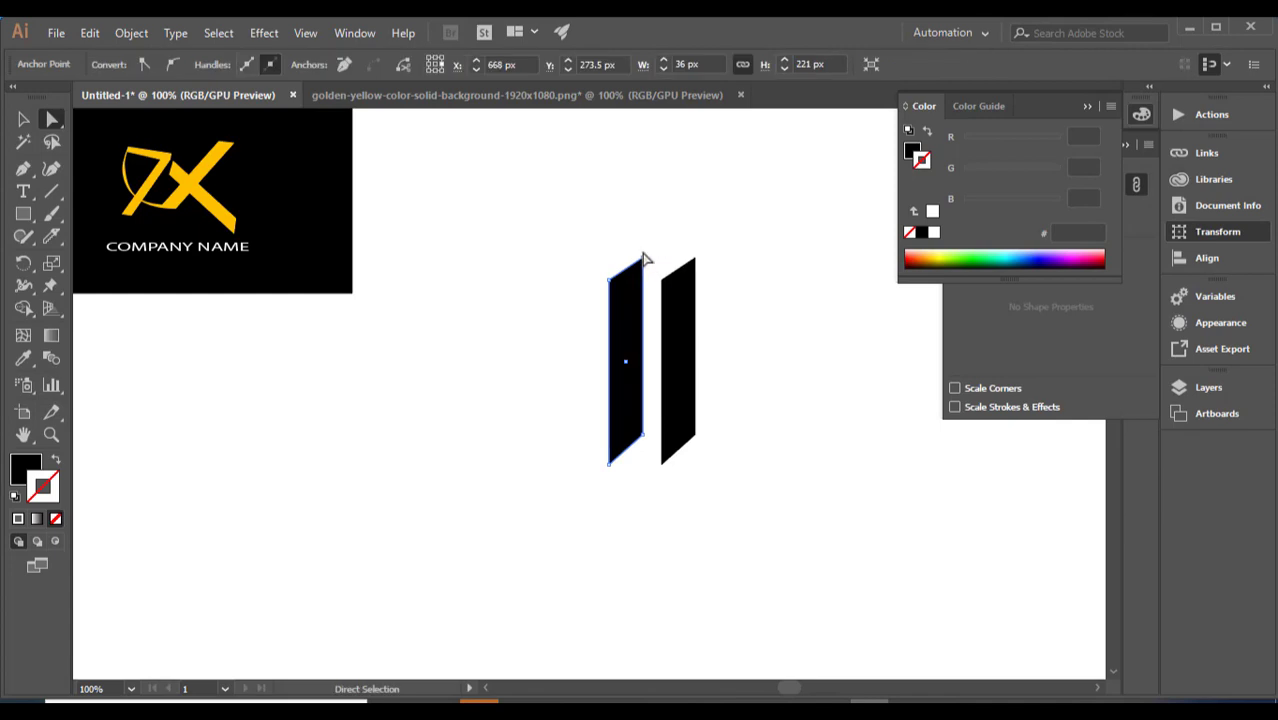
{"action": "left_click", "coordinate": [23, 119]}
{"action": "left_click_drag", "start_coordinate": [603, 251], "coordinate": [505, 268]}
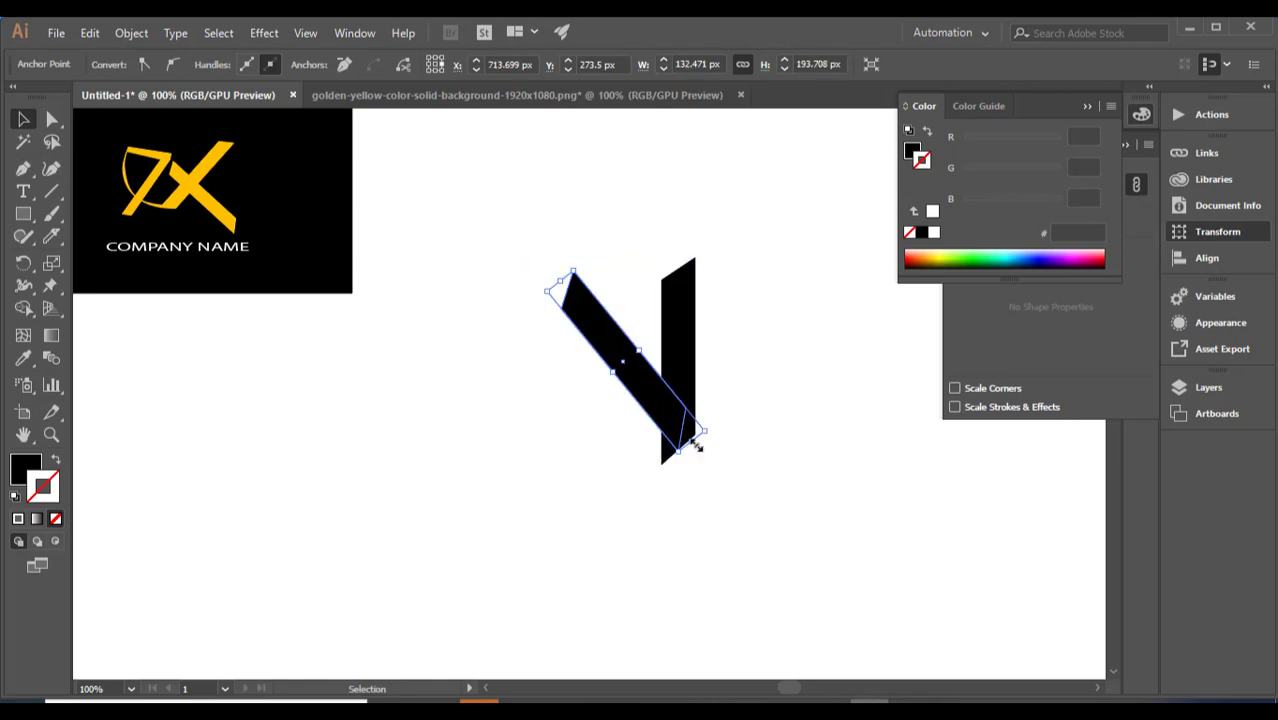
{"action": "left_click_drag", "start_coordinate": [697, 446], "coordinate": [786, 492]}
Rotate the upright bar to cross the diagonal as an X, enlarge it and center it over the crossing
{"action": "left_click", "coordinate": [685, 358]}
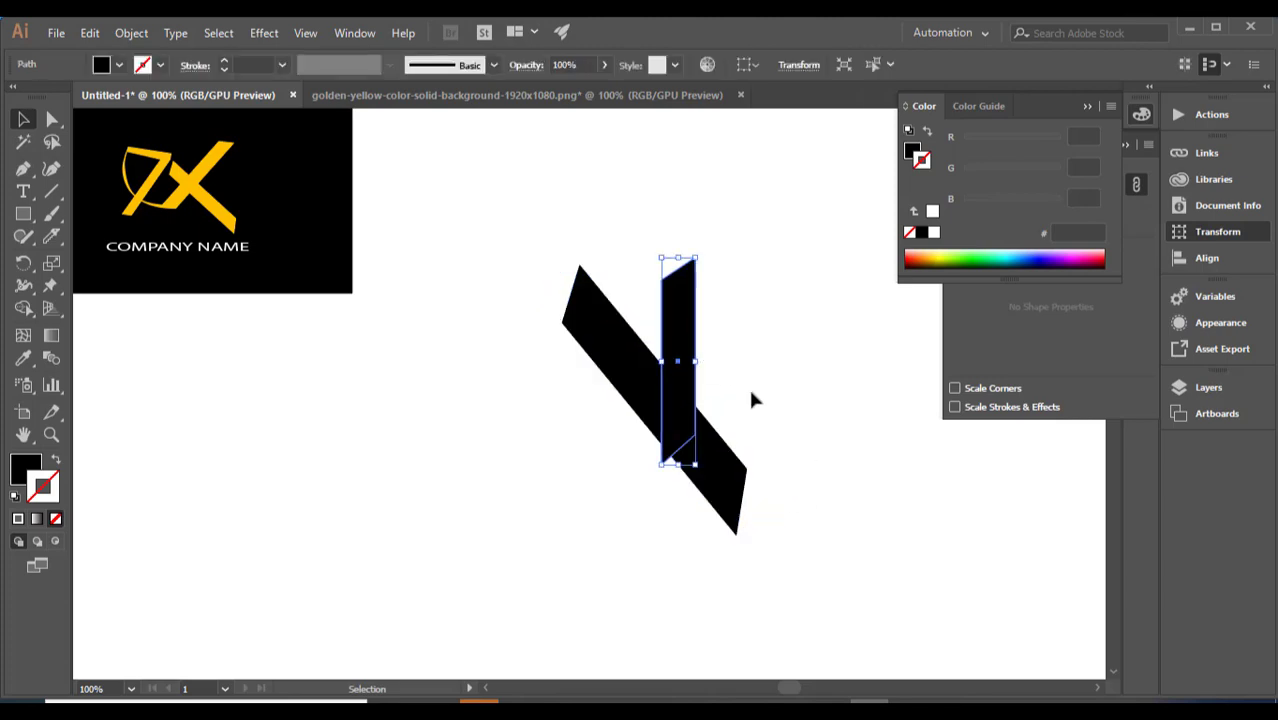
{"action": "left_click_drag", "start_coordinate": [688, 316], "coordinate": [727, 355]}
{"action": "left_click_drag", "start_coordinate": [742, 288], "coordinate": [682, 304]}
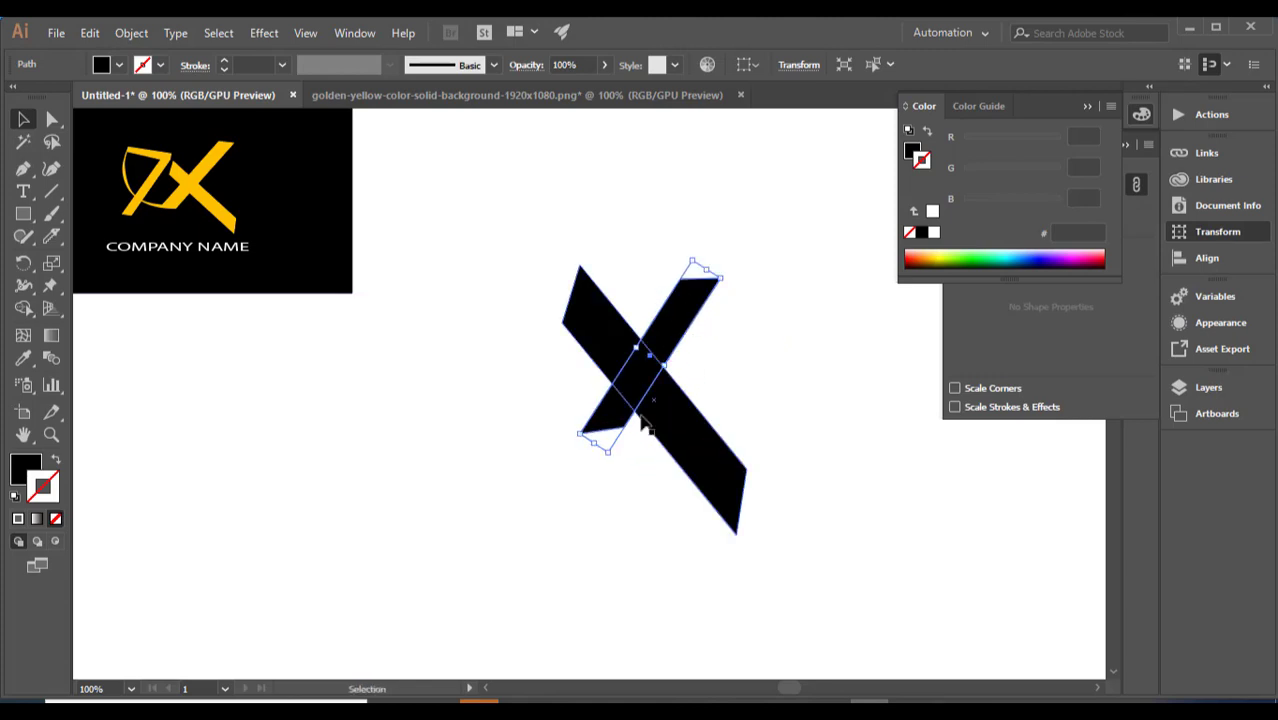
{"action": "left_click_drag", "start_coordinate": [598, 448], "coordinate": [531, 538]}
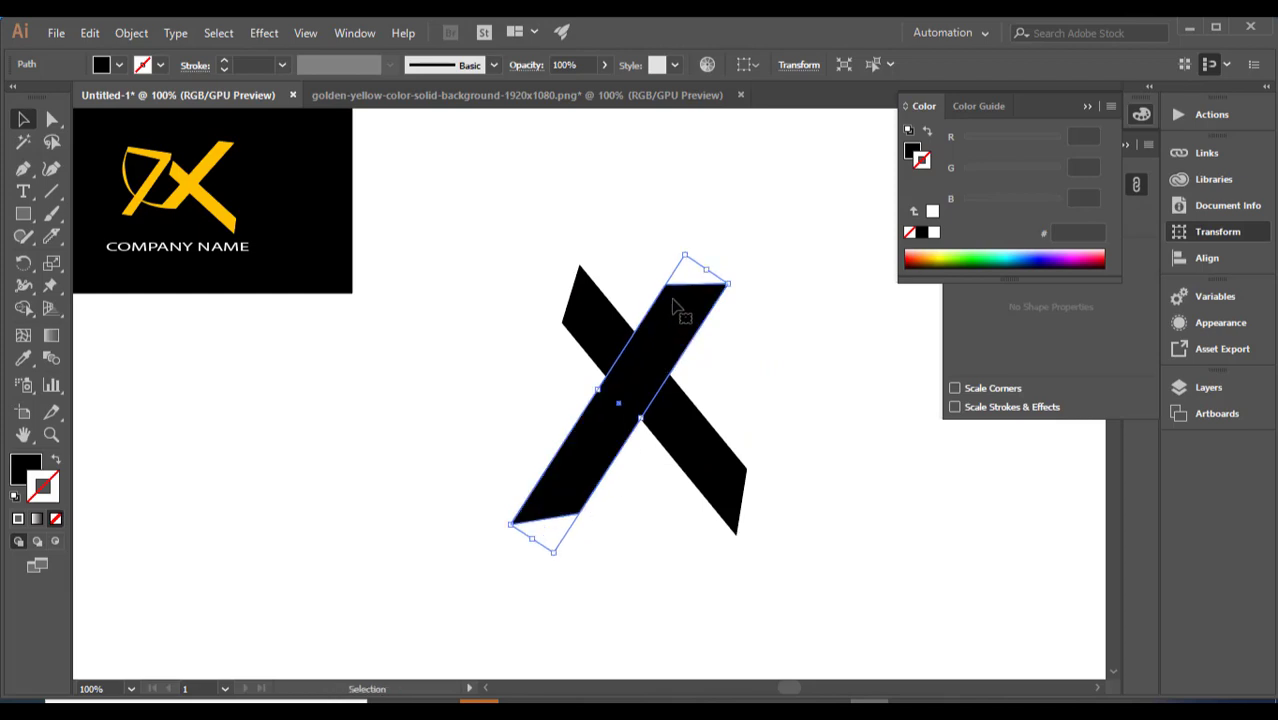
{"action": "mouse_move", "coordinate": [678, 314]}
{"action": "left_mouse_down"}
{"action": "mouse_move", "coordinate": [690, 280]}
{"action": "mouse_move", "coordinate": [687, 310]}
{"action": "left_mouse_up"}
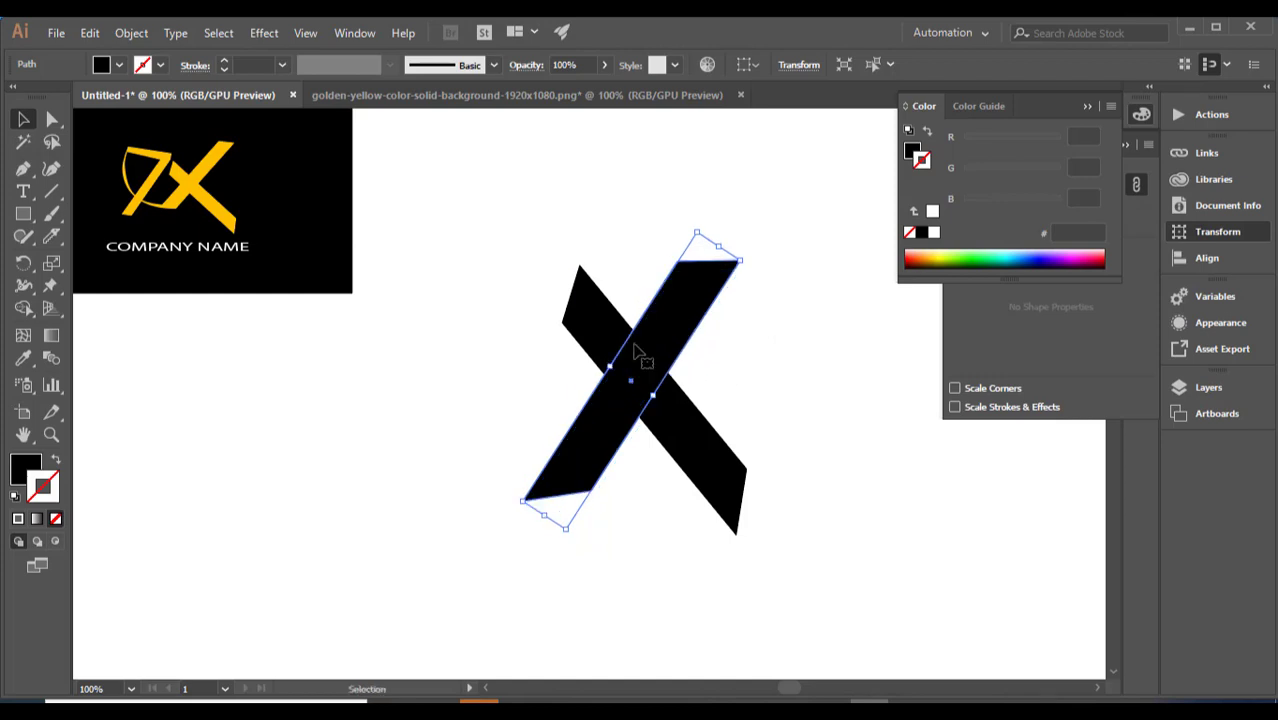
Add the text "7" in the empty area beside the X
{"action": "left_click", "coordinate": [26, 191]}
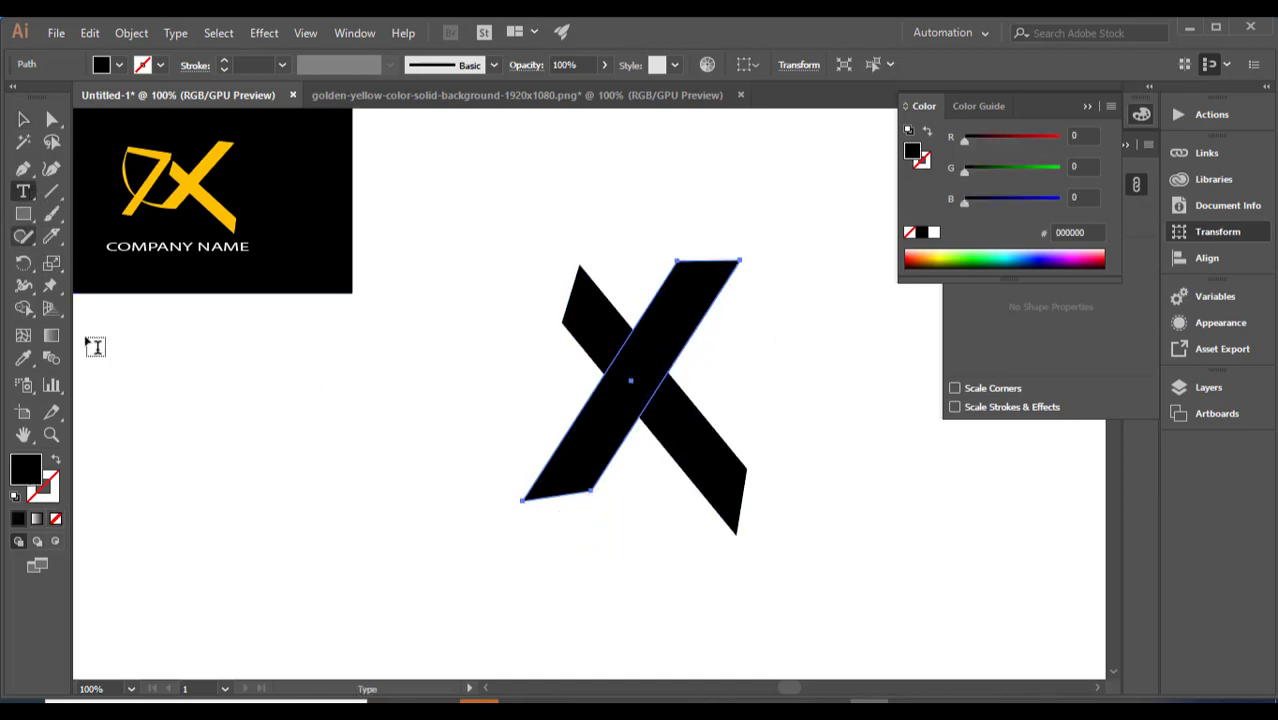
{"action": "left_click", "coordinate": [280, 366]}
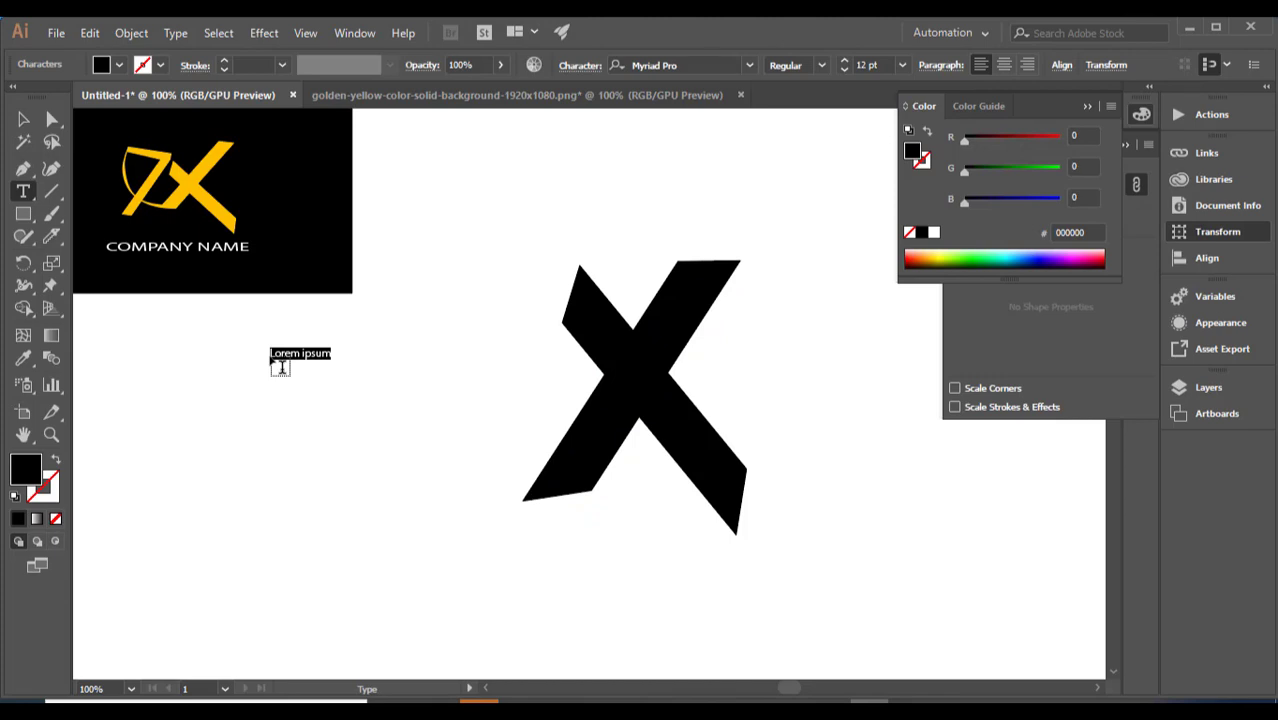
{"action": "key", "text": "BackSpace"}
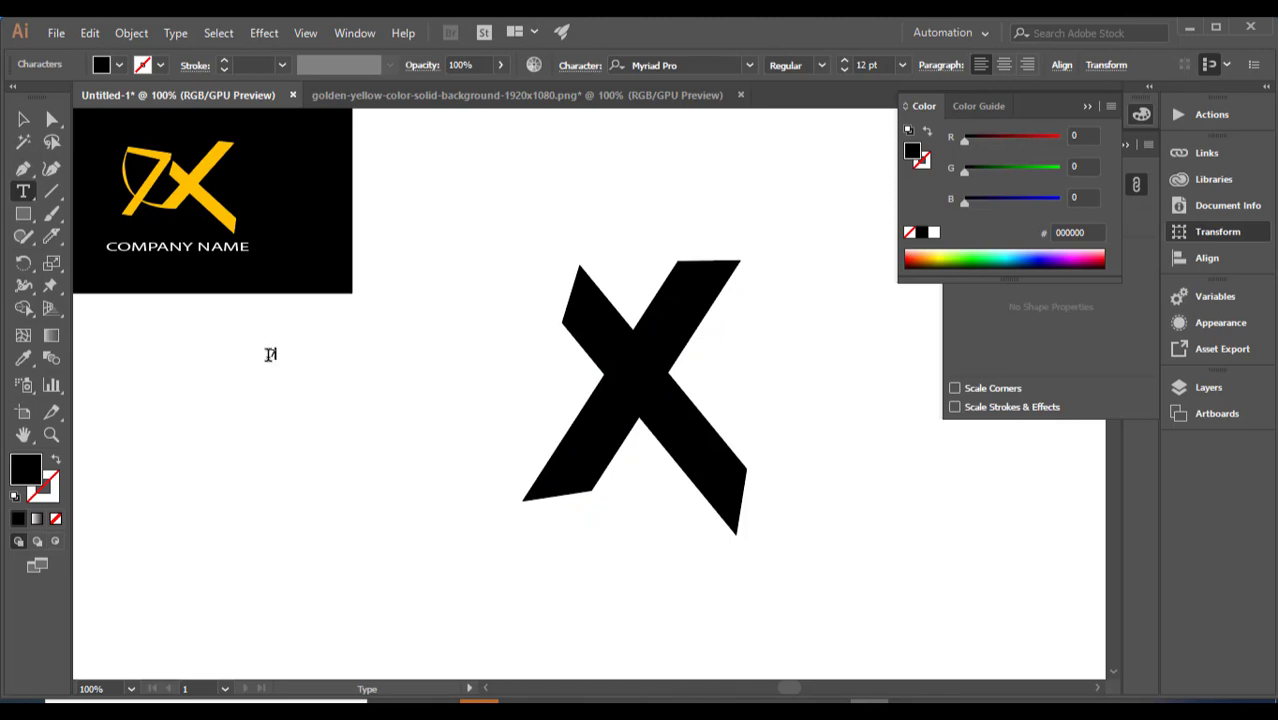
{"action": "type", "text": "7"}
{"action": "left_click", "coordinate": [26, 121]}
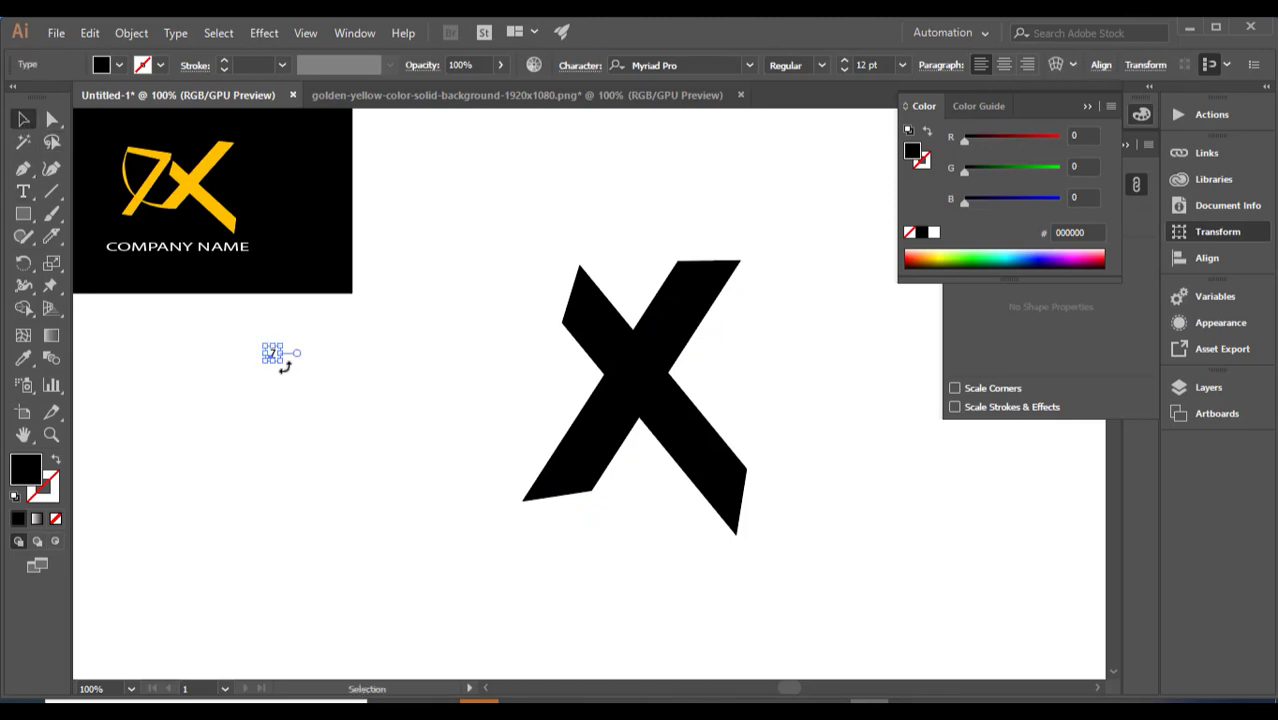
Enlarge the 7 to about 662 pt and position it to the left of the X
{"action": "left_click_drag", "start_coordinate": [284, 364], "coordinate": [544, 647]}
{"action": "left_click_drag", "start_coordinate": [418, 472], "coordinate": [374, 425]}
{"action": "left_click_drag", "start_coordinate": [414, 553], "coordinate": [624, 666]}
{"action": "left_click_drag", "start_coordinate": [431, 389], "coordinate": [357, 278]}
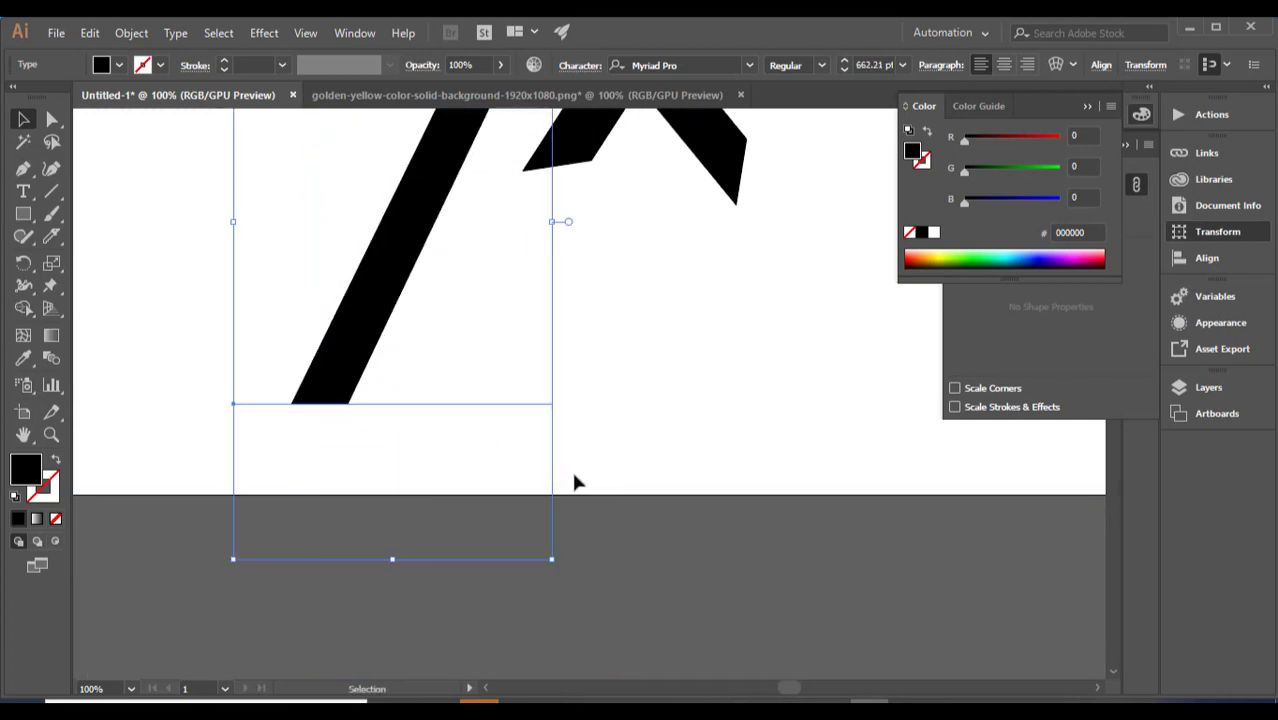
{"action": "key", "text": "space"}
{"action": "left_click_drag", "start_coordinate": [587, 376], "coordinate": [615, 659]}
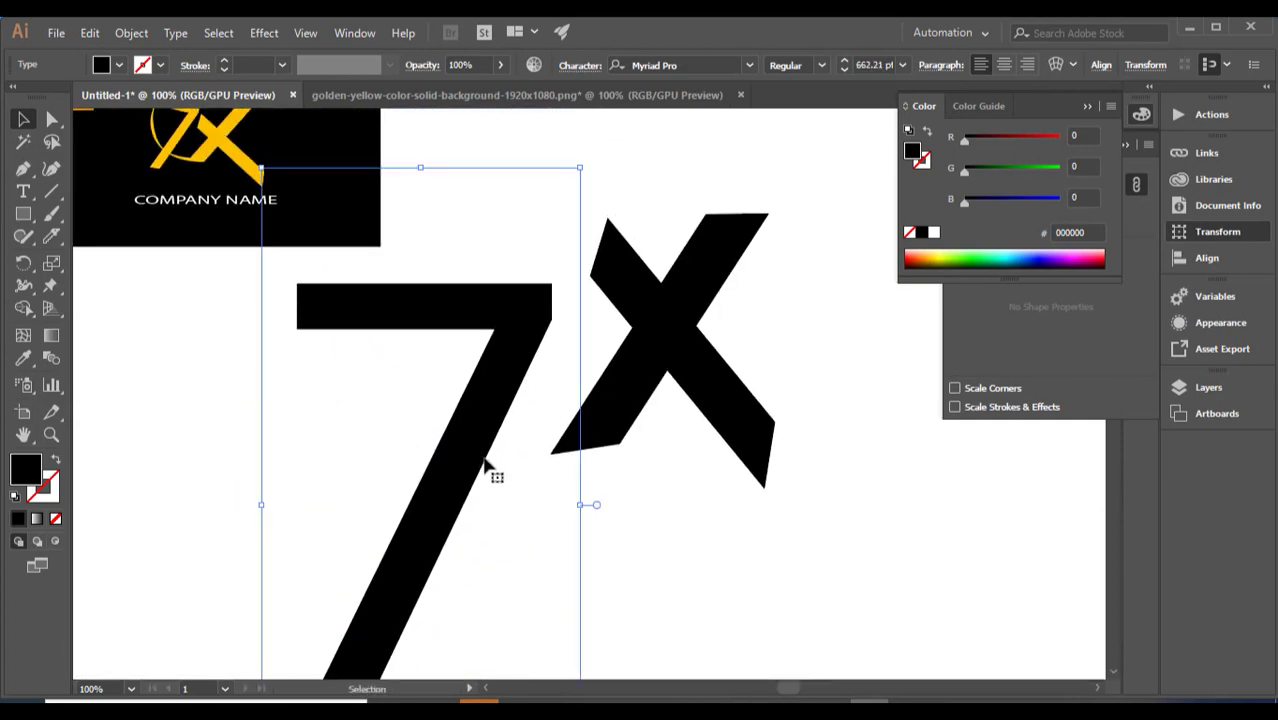
{"action": "left_click_drag", "start_coordinate": [482, 418], "coordinate": [530, 447]}
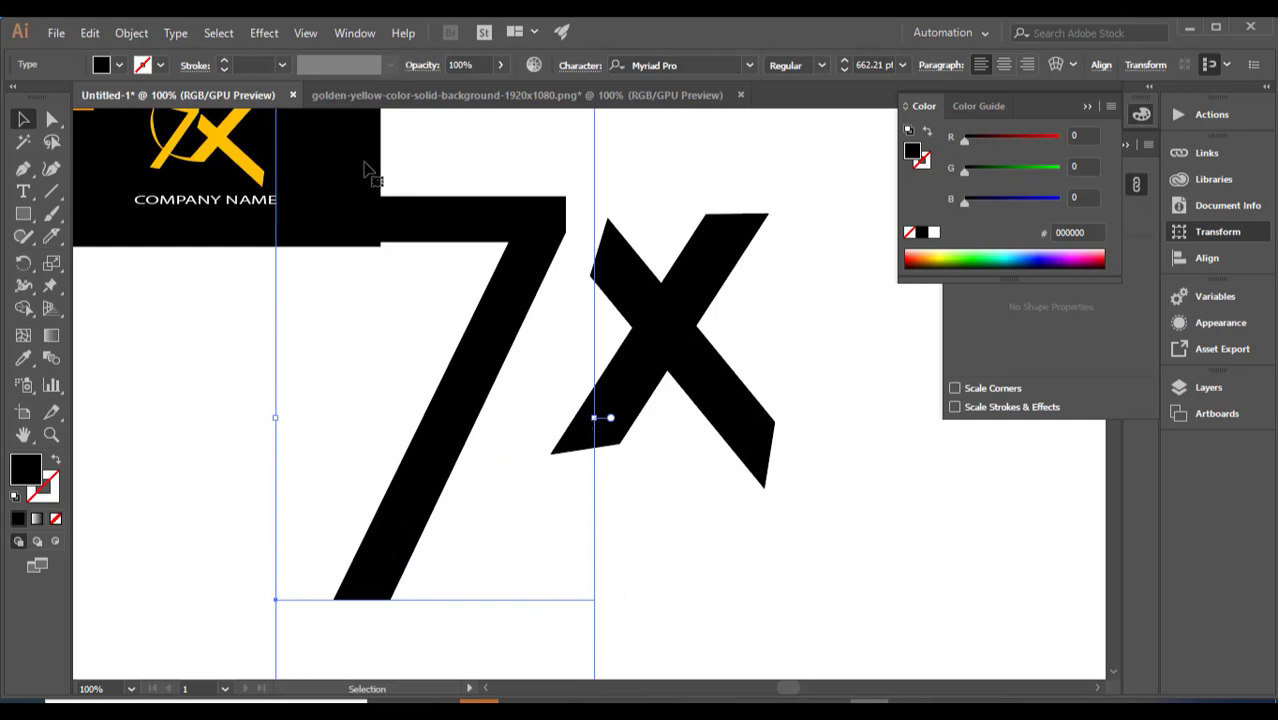
Scale the 7 down to about 567 pt beside the X
{"action": "key", "text": "space"}
{"action": "left_click_drag", "start_coordinate": [568, 337], "coordinate": [480, 396]}
{"action": "mouse_move", "coordinate": [566, 152]}
{"action": "left_mouse_down"}
{"action": "mouse_move", "coordinate": [528, 200]}
{"action": "mouse_move", "coordinate": [517, 248]}
{"action": "left_mouse_up"}
{"action": "left_click_drag", "start_coordinate": [574, 339], "coordinate": [587, 380]}
{"action": "left_click", "coordinate": [587, 380]}
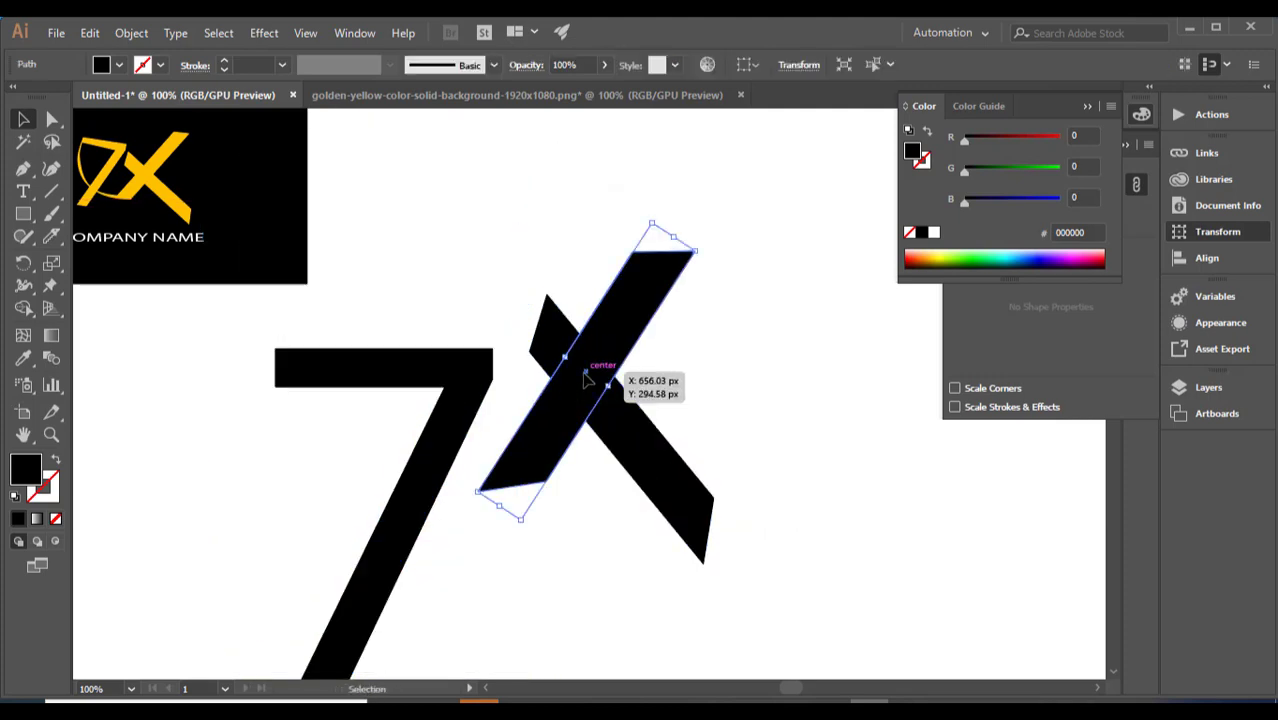
{"action": "key", "text": "ctrl+z"}
Move the 7 and X together down and to the right, and raise the 7 level with the X's upper edge
{"action": "left_click_drag", "start_coordinate": [497, 204], "coordinate": [641, 376]}
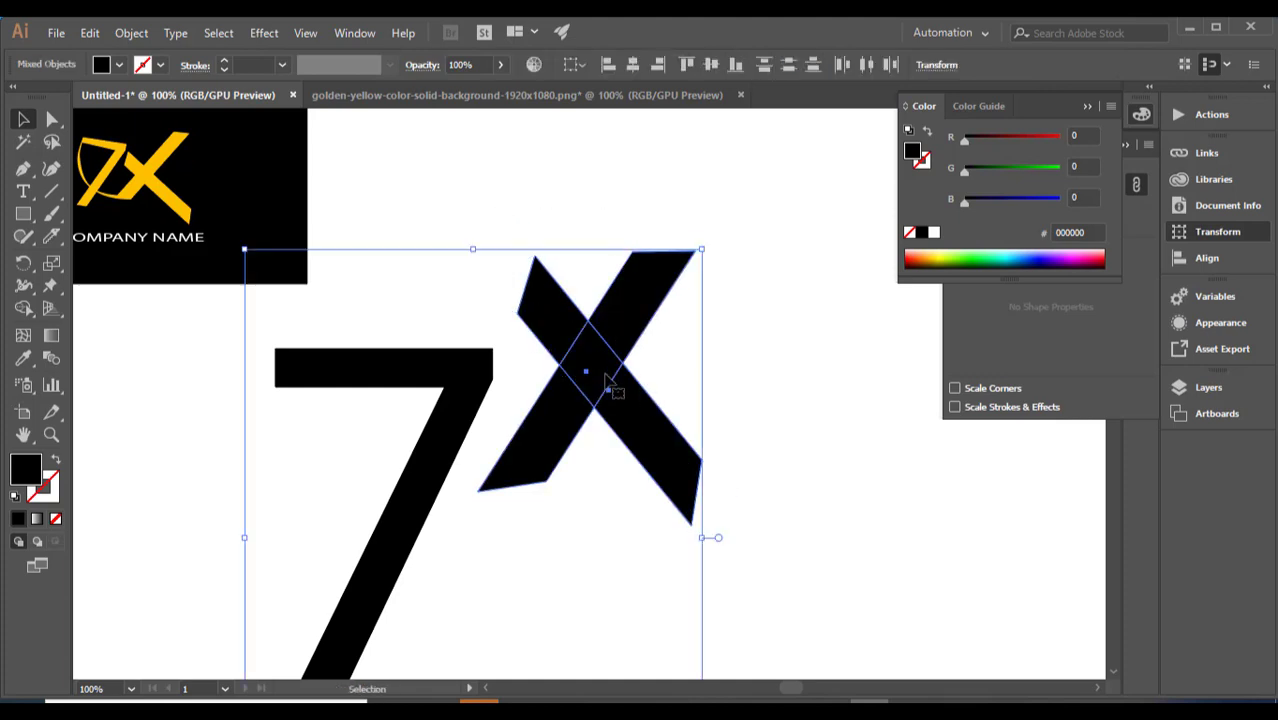
{"action": "left_click_drag", "start_coordinate": [630, 428], "coordinate": [667, 498]}
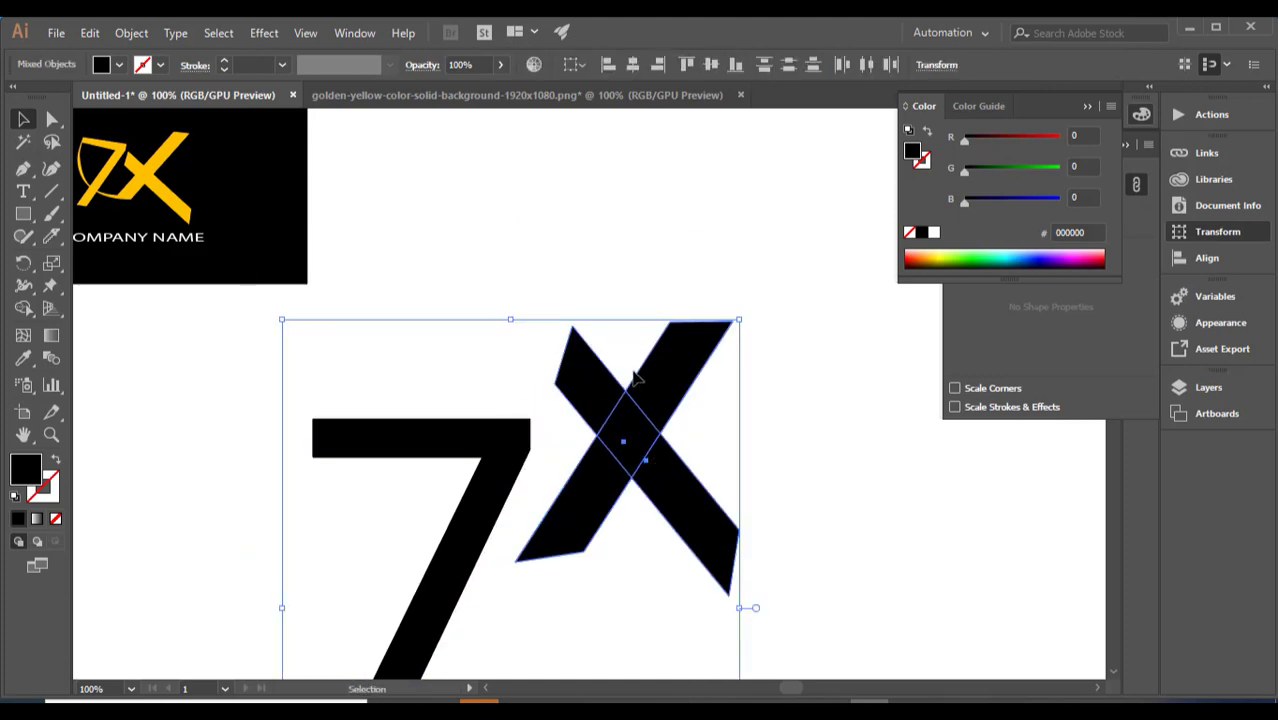
{"action": "left_click_drag", "start_coordinate": [633, 370], "coordinate": [592, 229]}
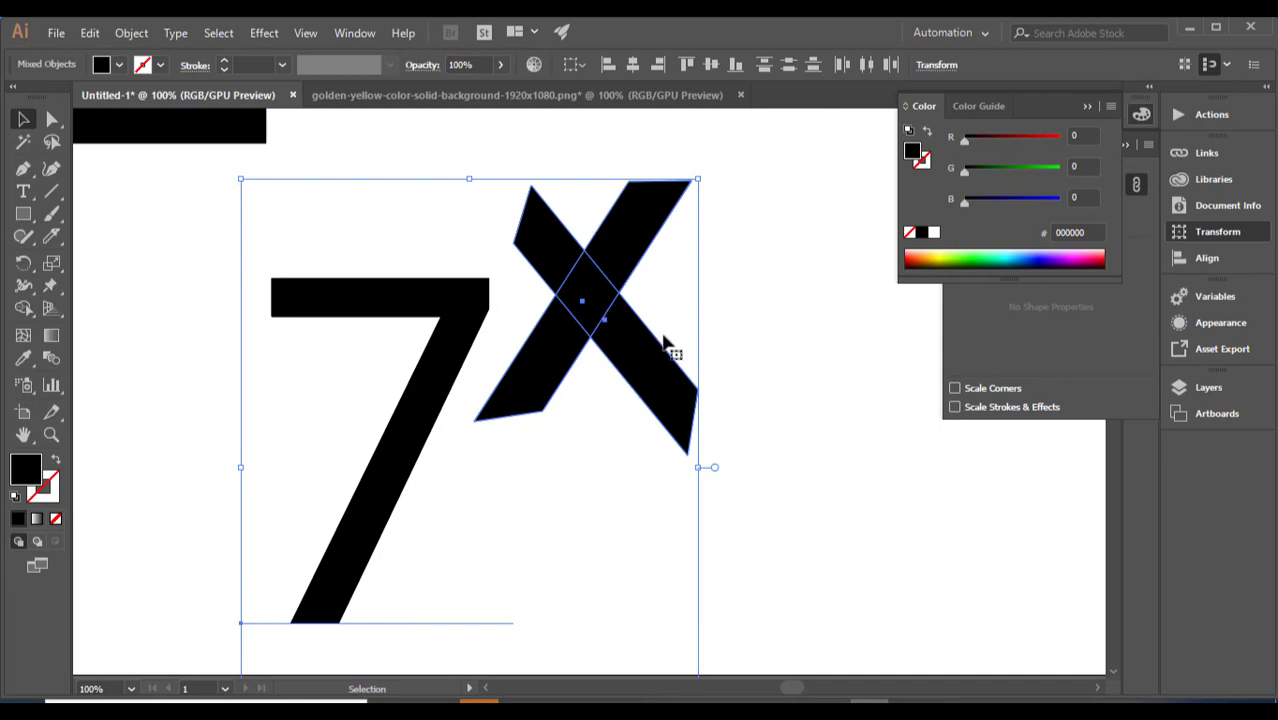
{"action": "left_click", "coordinate": [735, 288]}
{"action": "left_click_drag", "start_coordinate": [475, 320], "coordinate": [466, 228]}
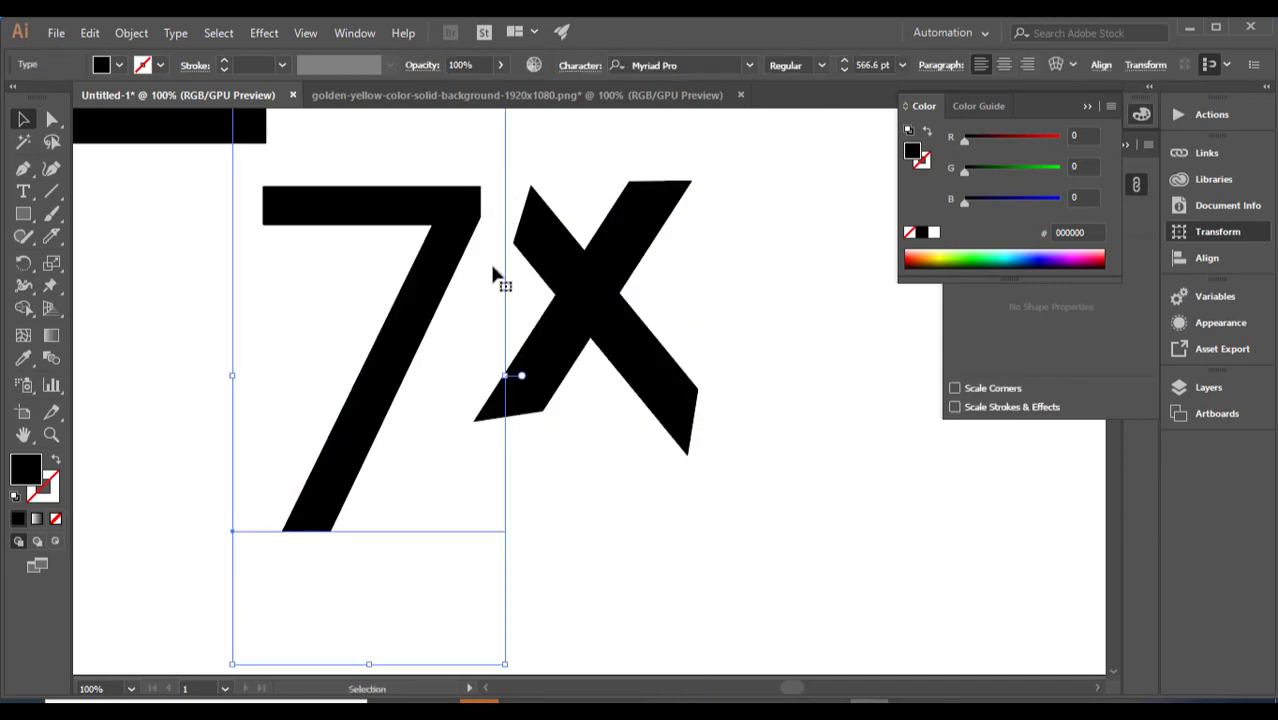
Rotate the 7 slightly clockwise and move it up against the X's upper-left arm
{"action": "scroll", "coordinate": [492, 287], "scroll_direction": "up", "scroll_amount": 2}
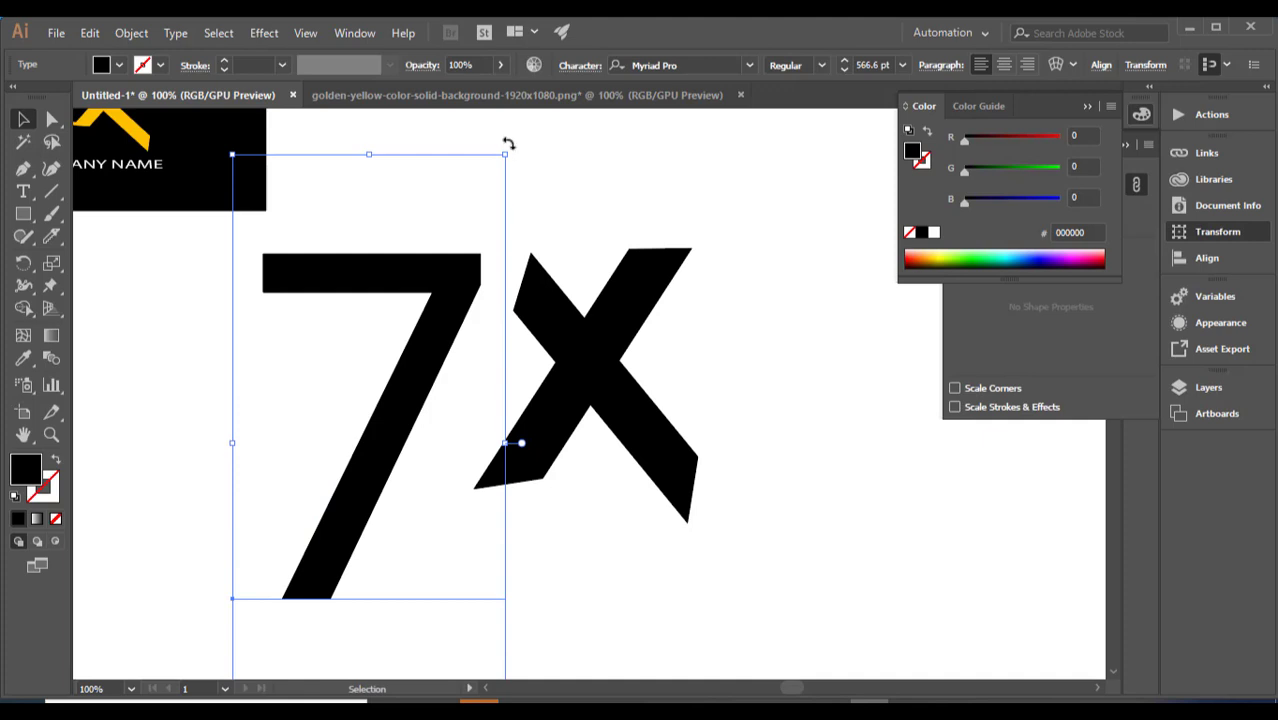
{"action": "left_click_drag", "start_coordinate": [508, 137], "coordinate": [538, 183]}
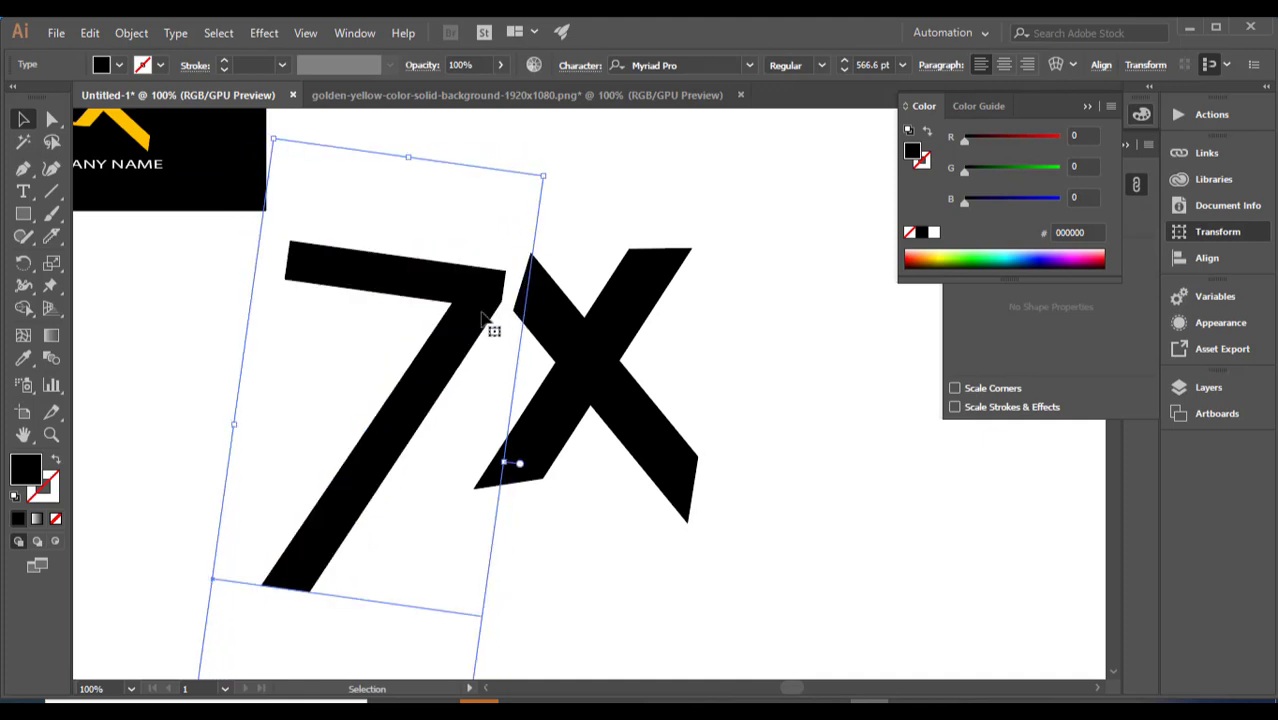
{"action": "left_click_drag", "start_coordinate": [481, 317], "coordinate": [495, 289]}
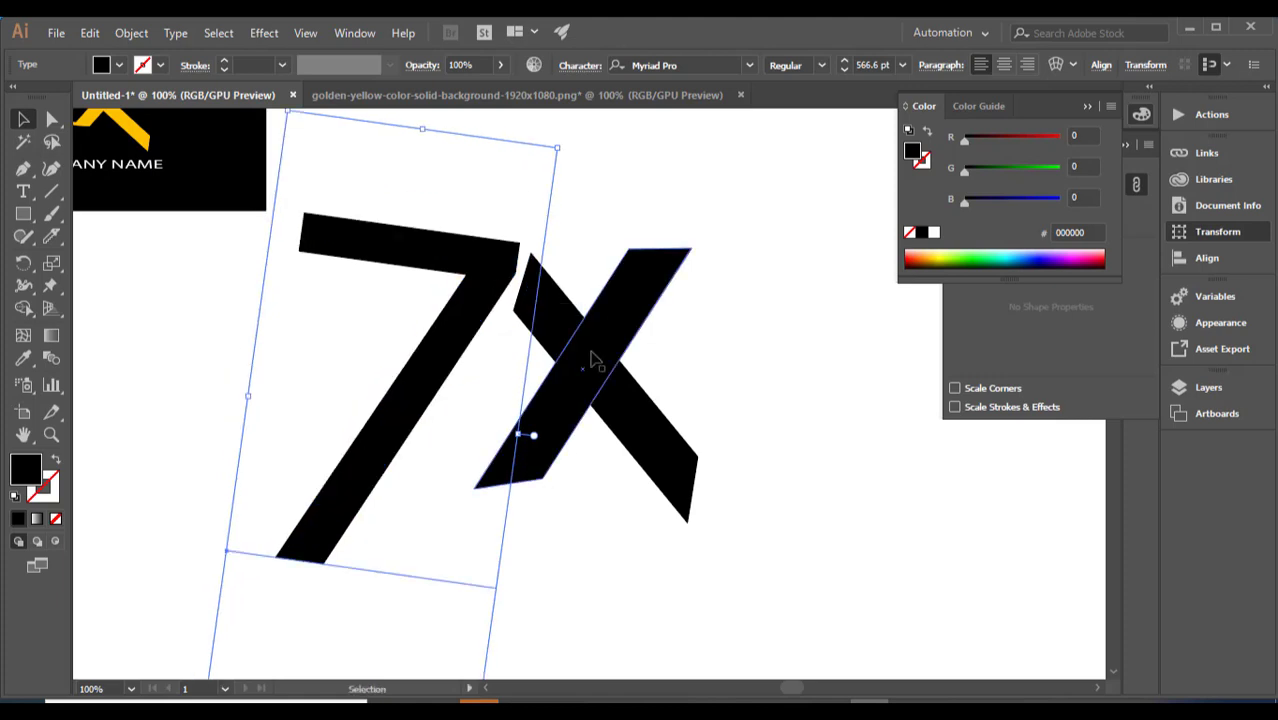
Lengthen the X's rising diagonal bar at both its upper-right and lower-left ends
{"action": "left_click", "coordinate": [618, 318]}
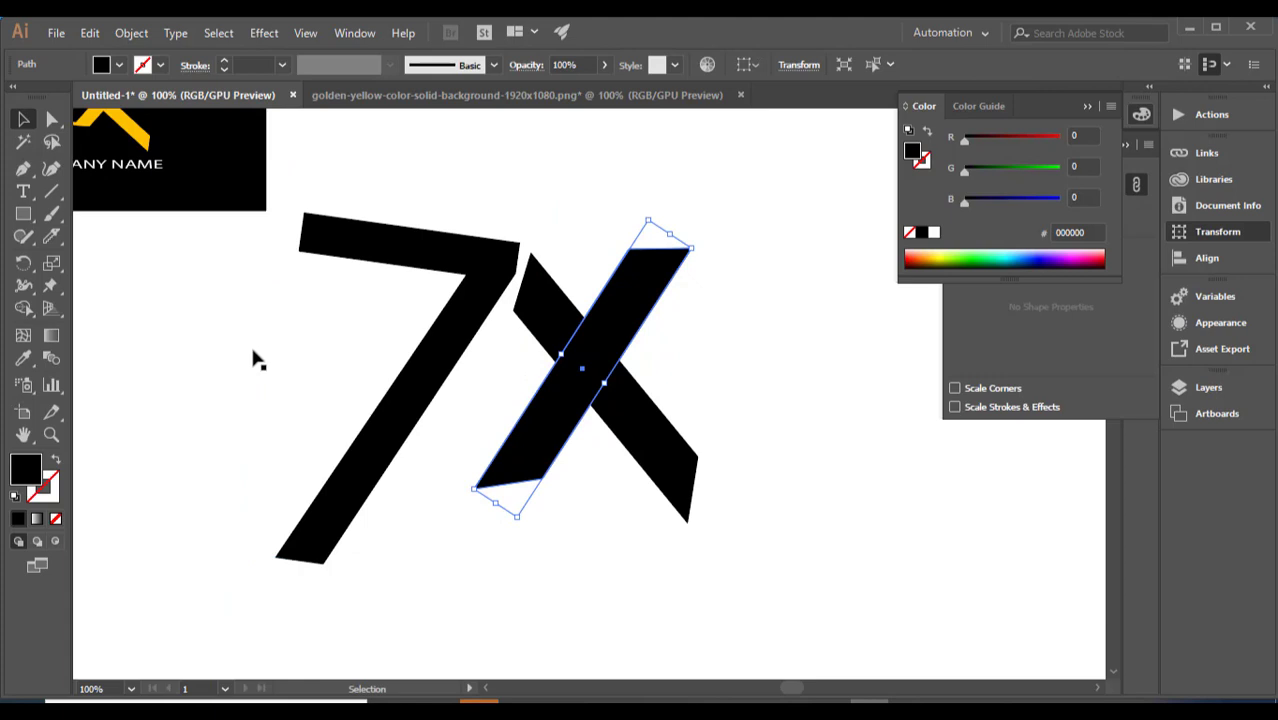
{"action": "left_click_drag", "start_coordinate": [254, 360], "coordinate": [309, 402]}
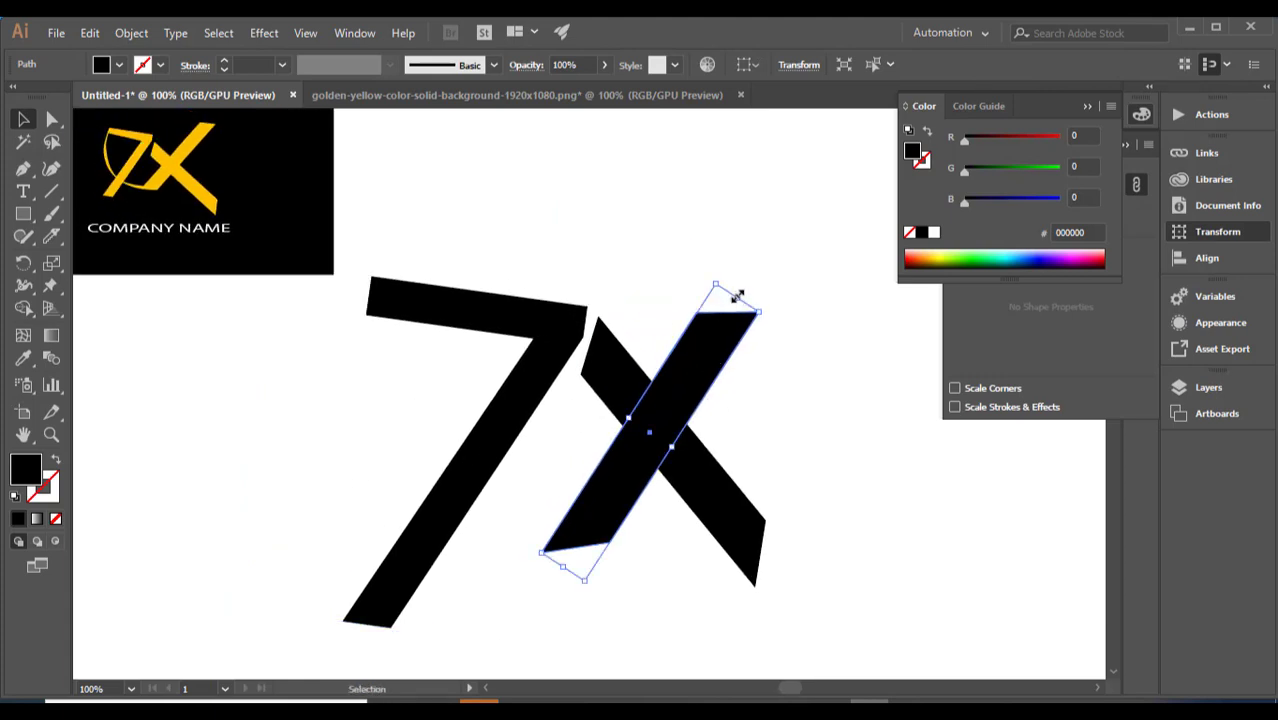
{"action": "left_click_drag", "start_coordinate": [737, 296], "coordinate": [768, 252]}
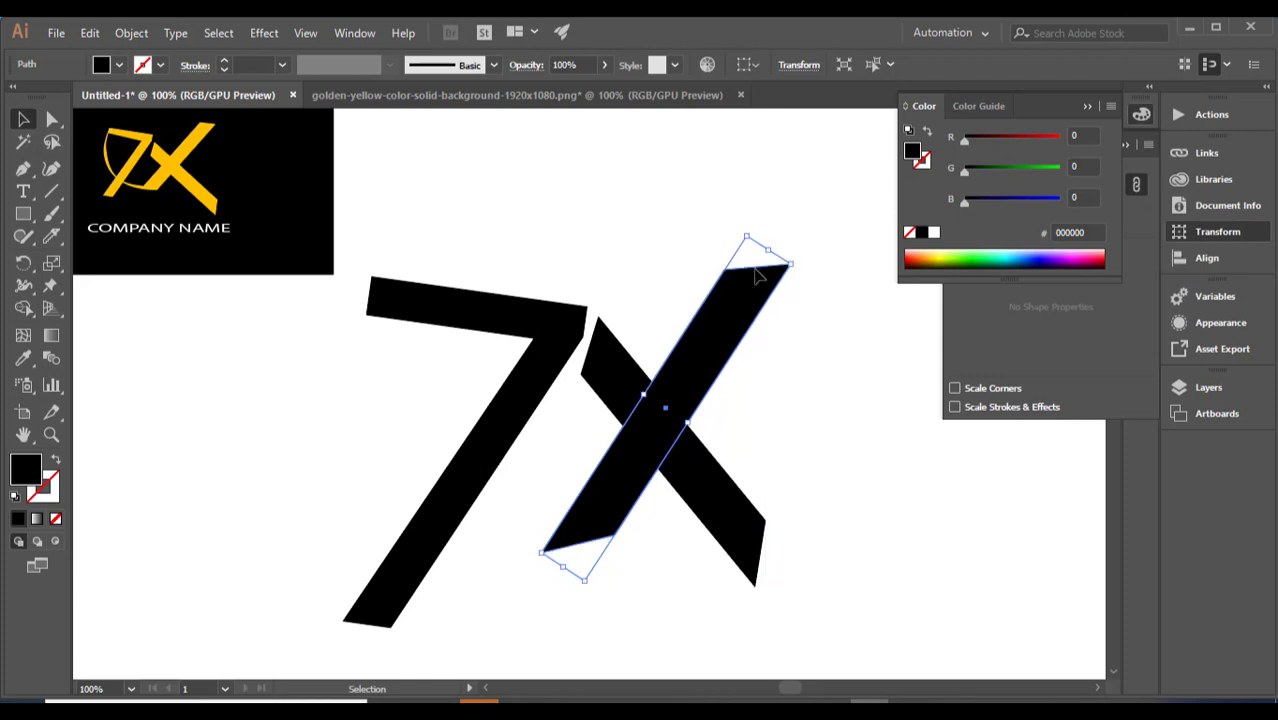
{"action": "left_click", "coordinate": [759, 399]}
{"action": "left_click", "coordinate": [590, 548]}
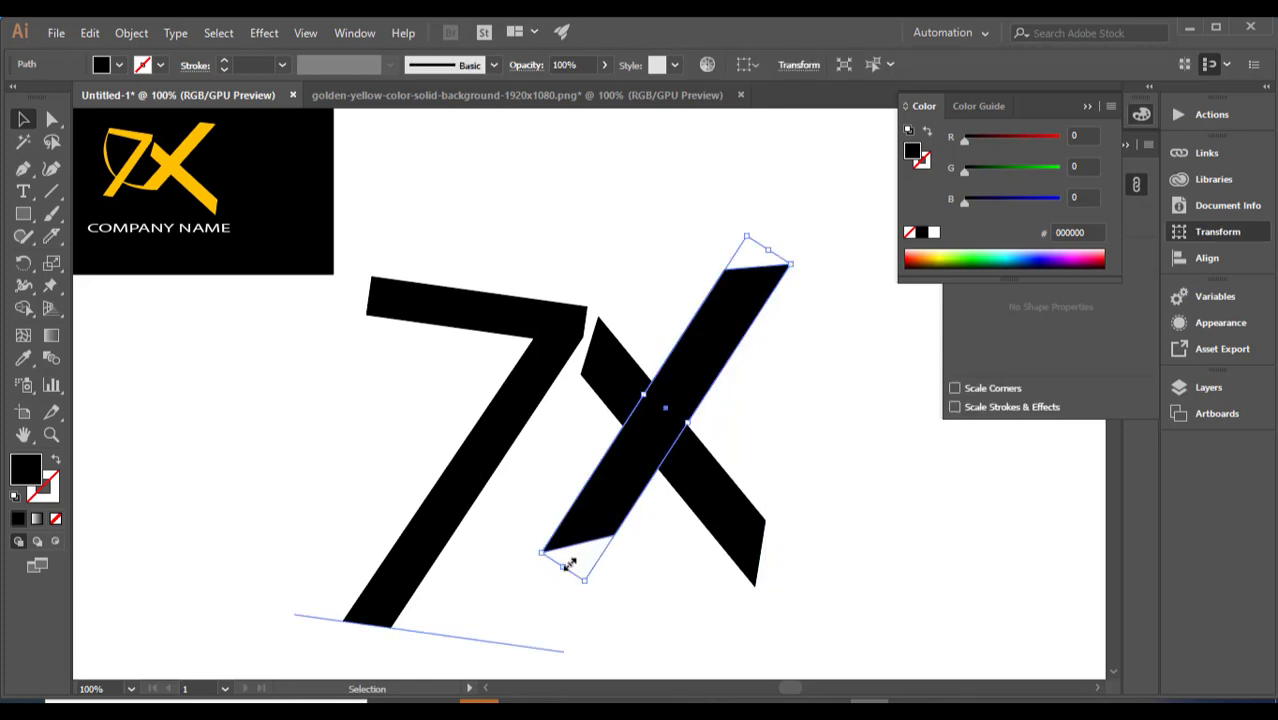
{"action": "left_click_drag", "start_coordinate": [561, 573], "coordinate": [531, 613]}
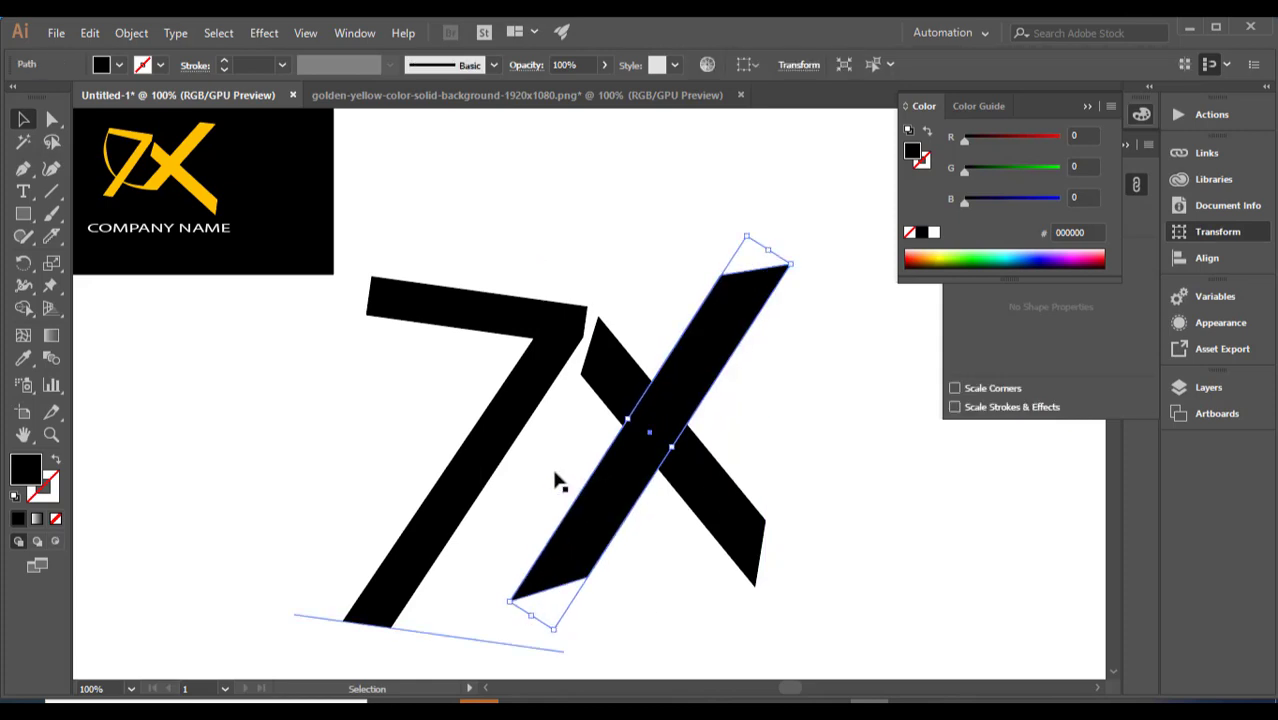
Lengthen the X's falling diagonal bar at its lower-right end
{"action": "left_click", "coordinate": [727, 516]}
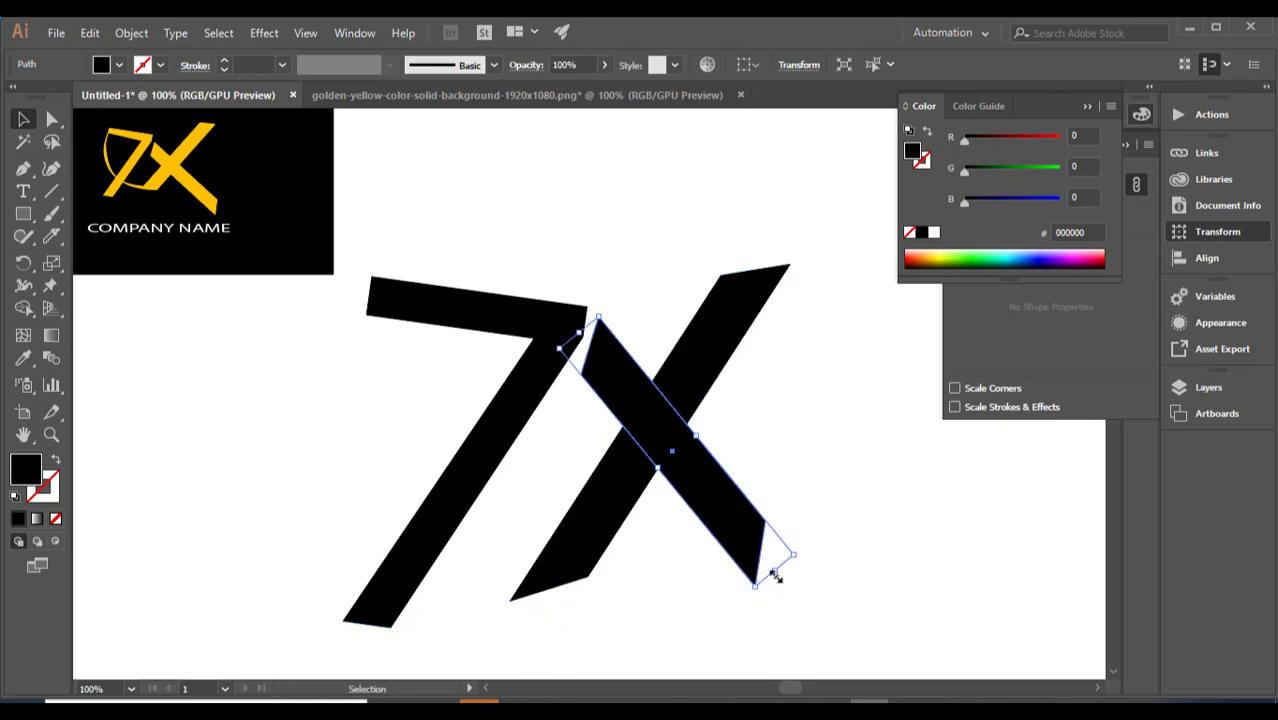
{"action": "left_click_drag", "start_coordinate": [776, 577], "coordinate": [851, 614]}
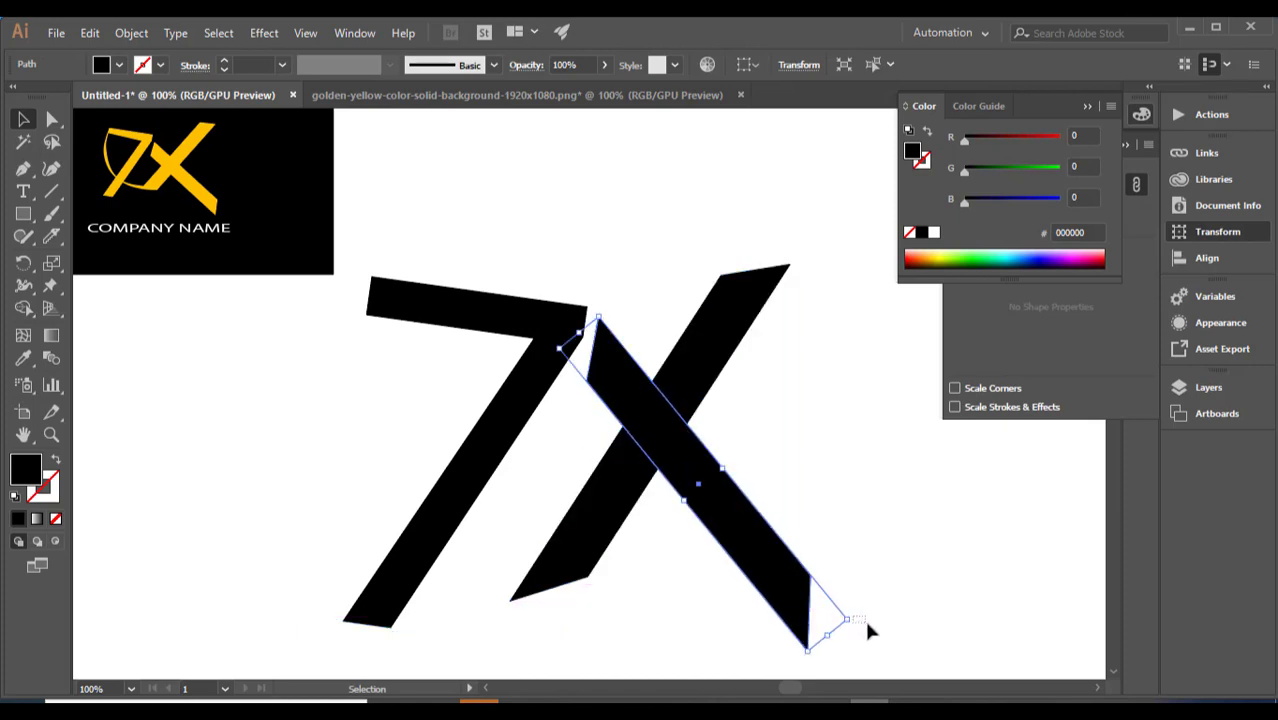
{"action": "left_click", "coordinate": [848, 624]}
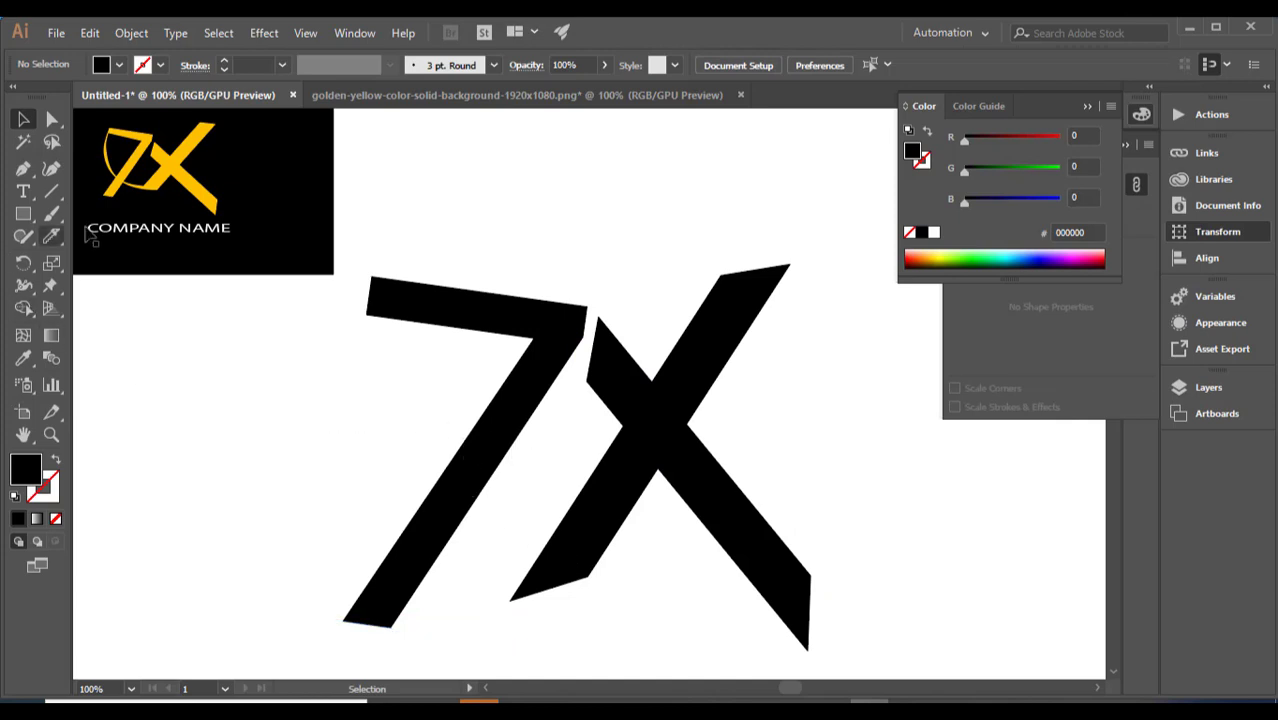
Draw a circle about 433 px wide over the 7 and X, with no fill and a 1 pt black stroke
{"action": "left_click_drag", "start_coordinate": [23, 213], "coordinate": [90, 259]}
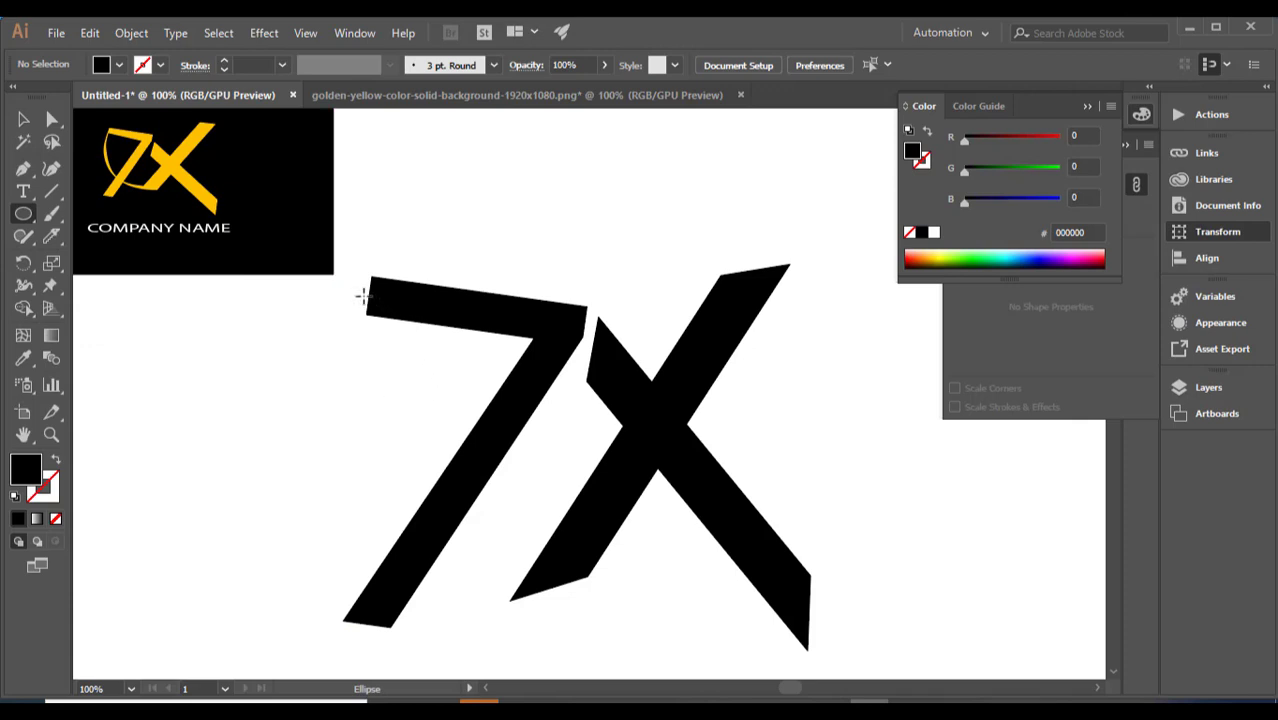
{"action": "left_click_drag", "start_coordinate": [363, 295], "coordinate": [780, 594]}
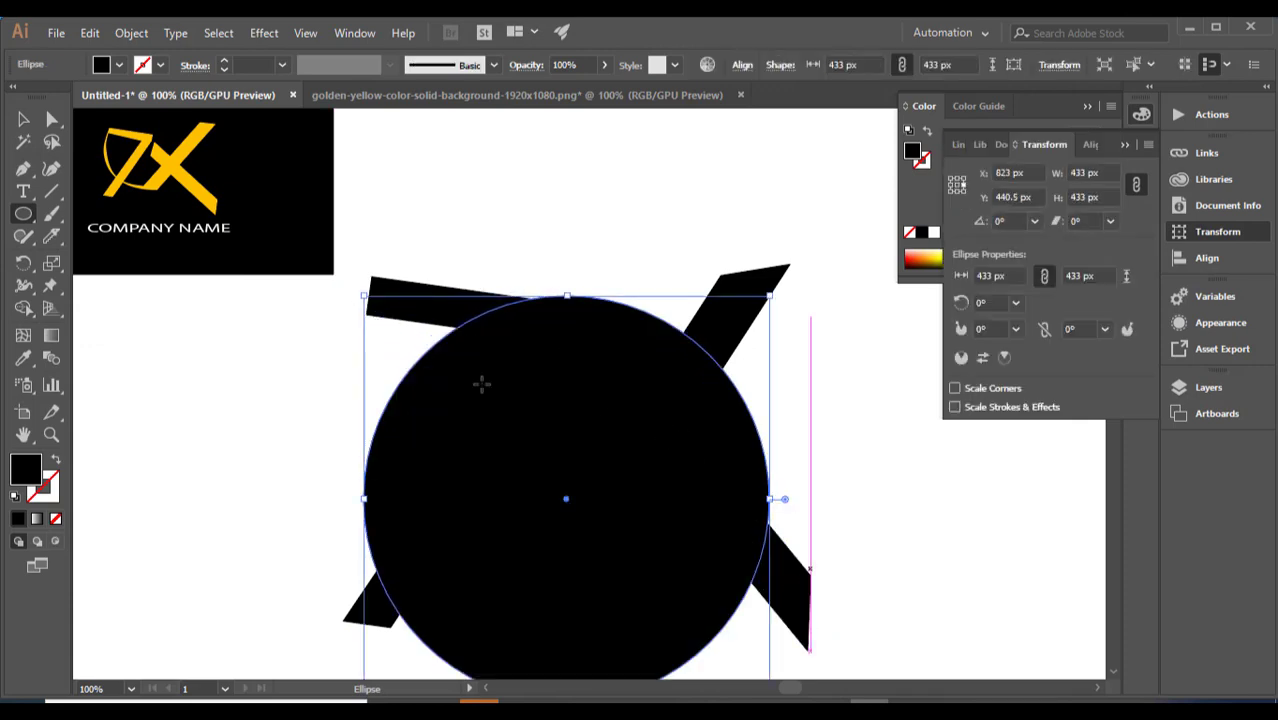
{"action": "left_click", "coordinate": [55, 461]}
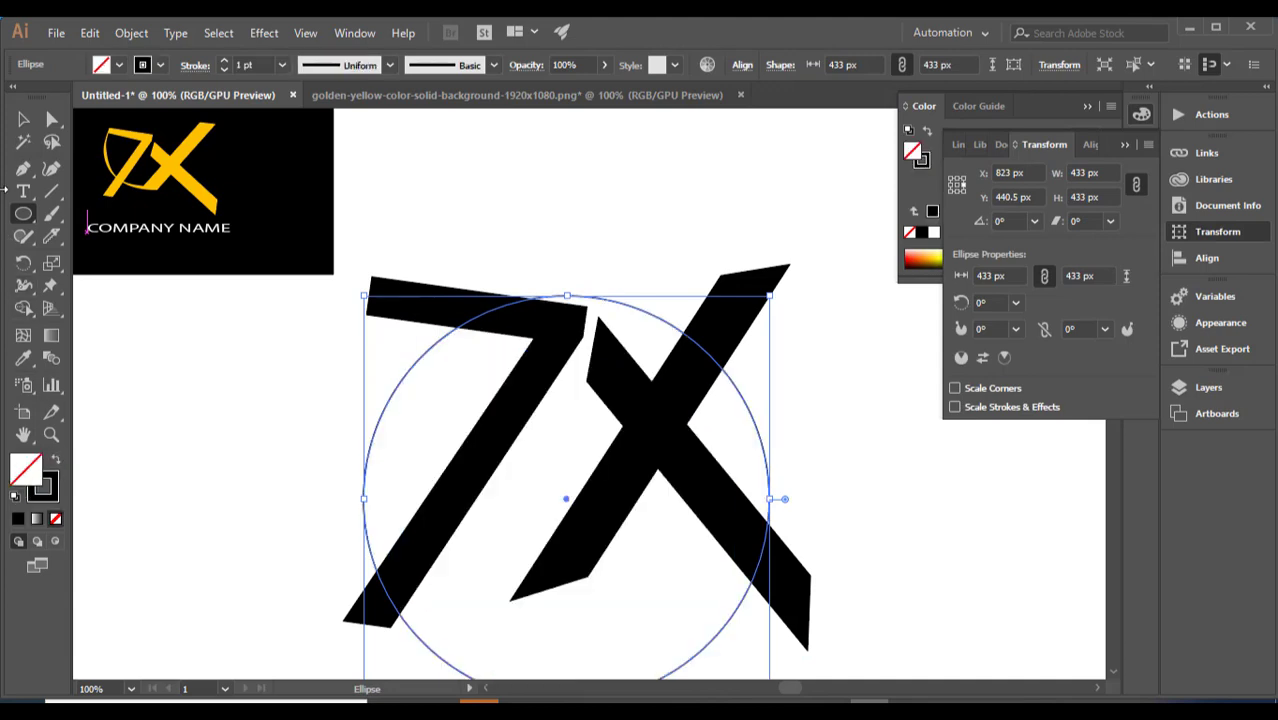
Move the outlined circle up and to the left so its edge passes through the 7's upper-left corner
{"action": "left_click", "coordinate": [23, 119]}
{"action": "left_click", "coordinate": [531, 253]}
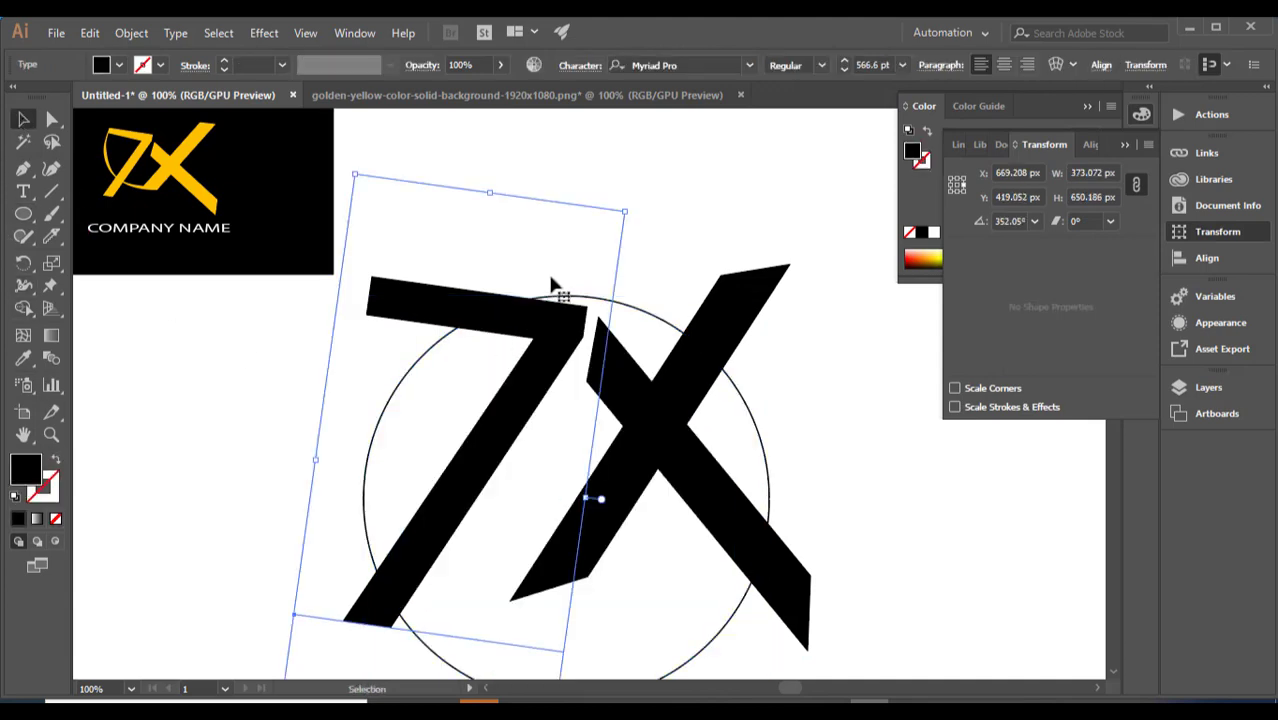
{"action": "left_click_drag", "start_coordinate": [557, 295], "coordinate": [521, 205]}
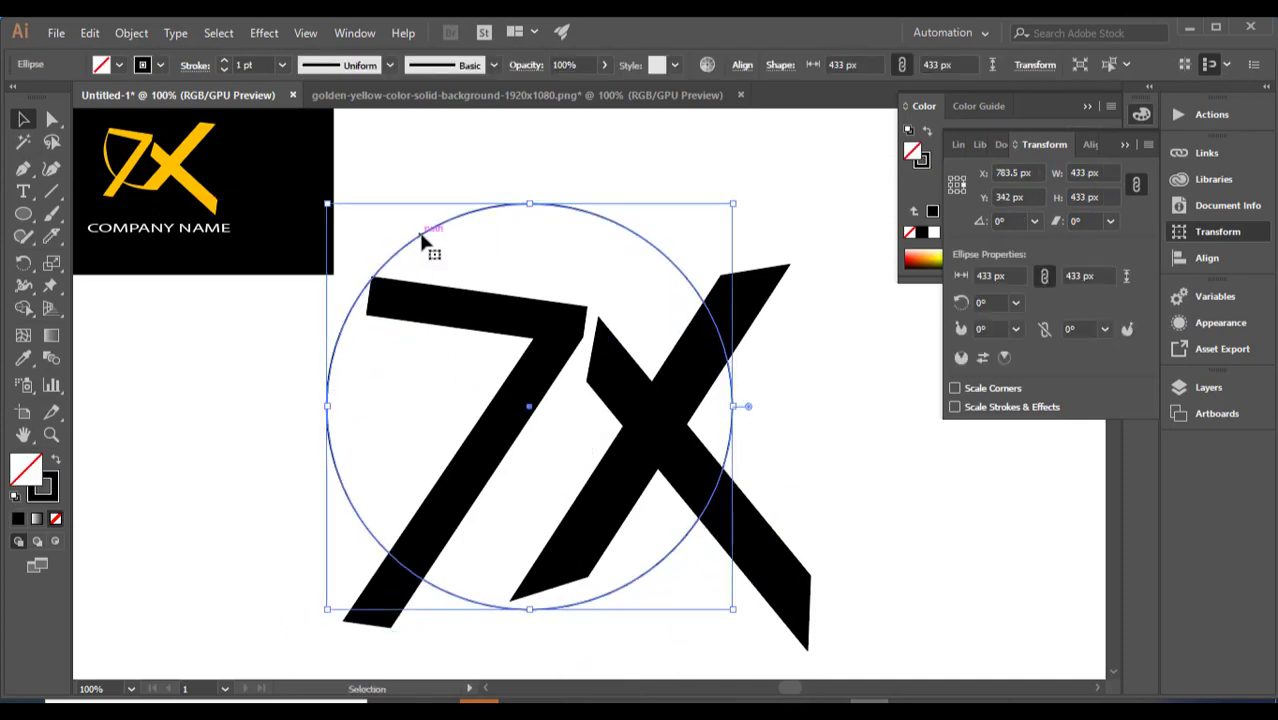
Duplicate the circle slightly up and to the right, fill the copy black, enlarge it to about 486.5 px and raise it
{"action": "left_click_drag", "start_coordinate": [423, 240], "coordinate": [449, 230]}
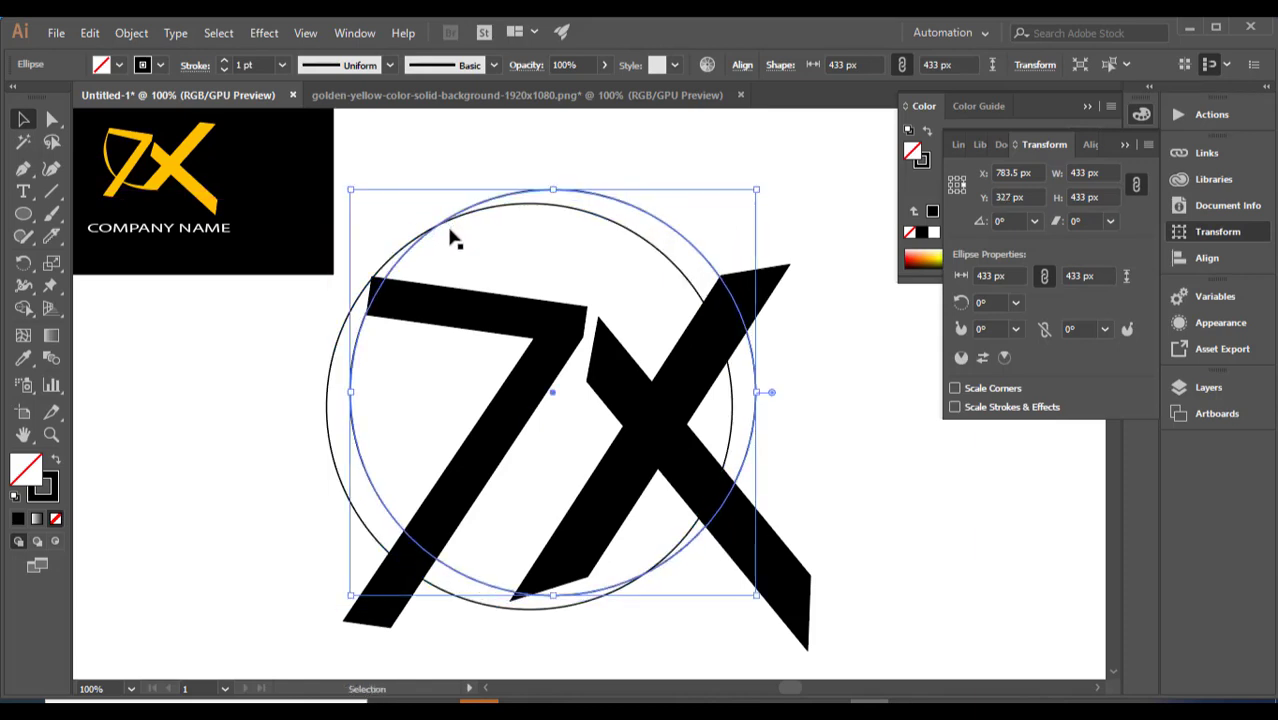
{"action": "left_click", "coordinate": [55, 459]}
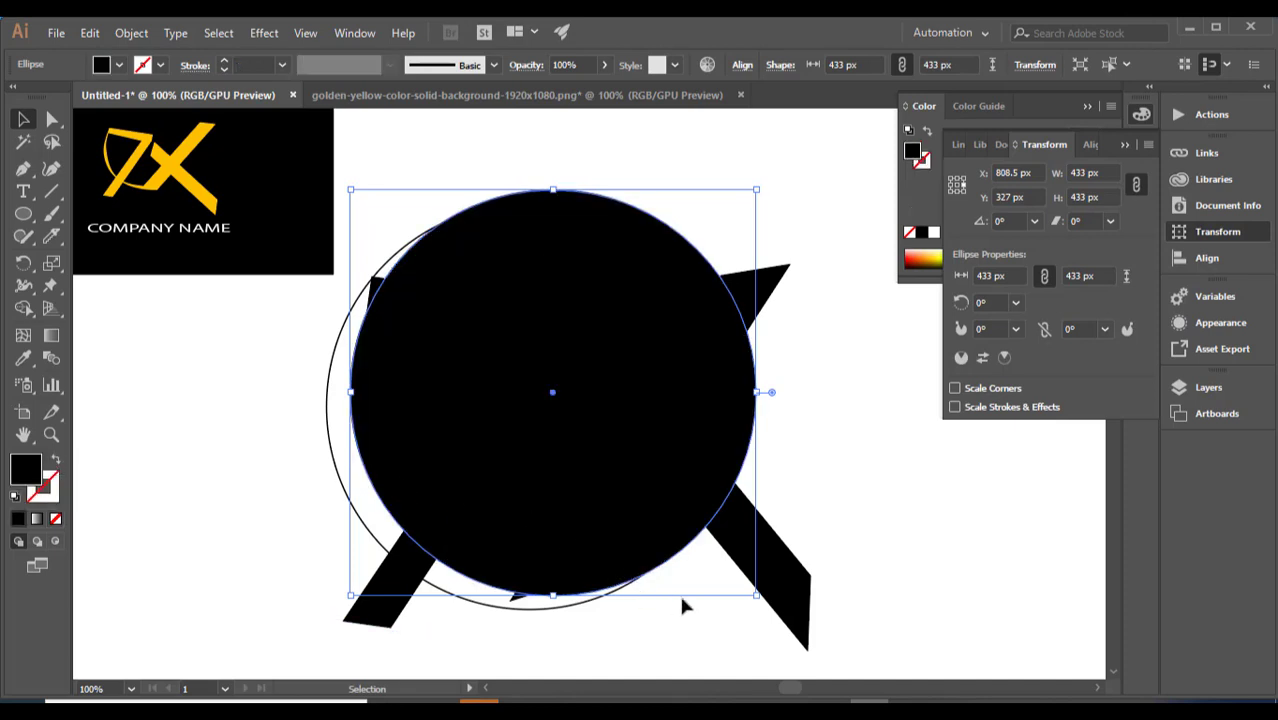
{"action": "left_click_drag", "start_coordinate": [755, 597], "coordinate": [807, 645]}
{"action": "left_click_drag", "start_coordinate": [617, 533], "coordinate": [615, 498]}
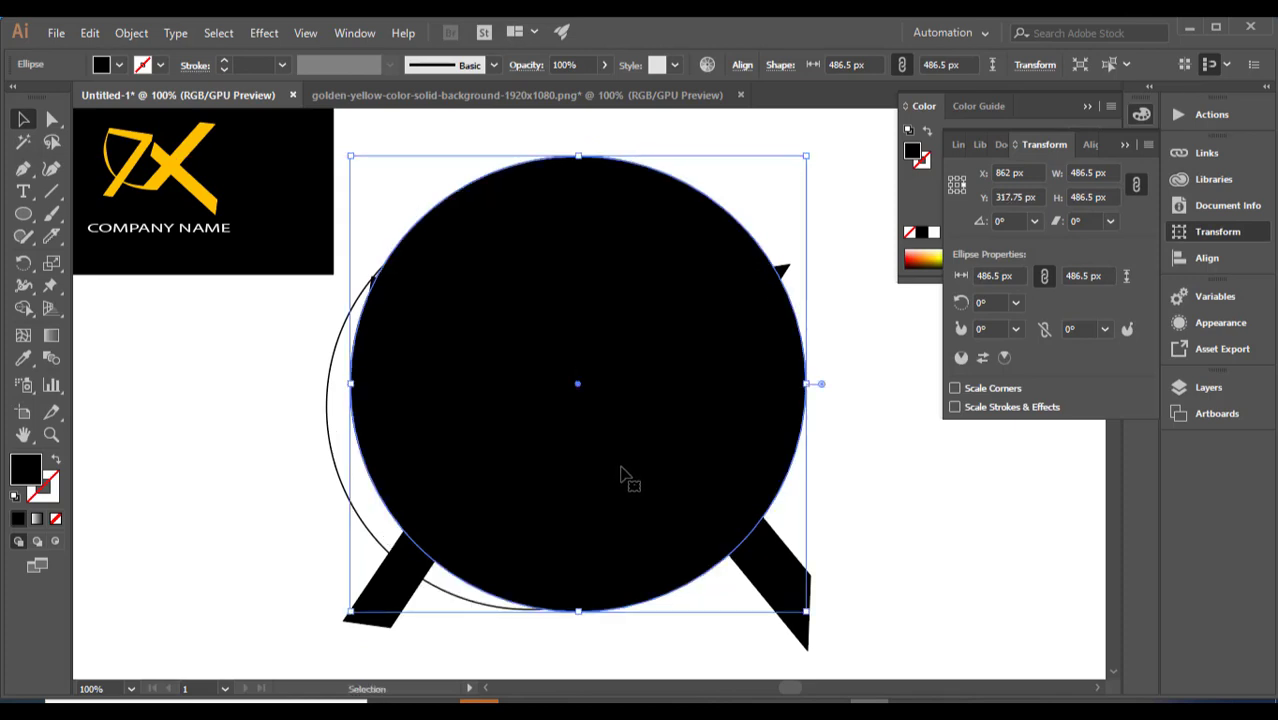
Subtract the large black circle from the outlined one with Minus Front and fill the remaining crescent black without a stroke
{"action": "left_click", "coordinate": [326, 391], "text": "shift"}
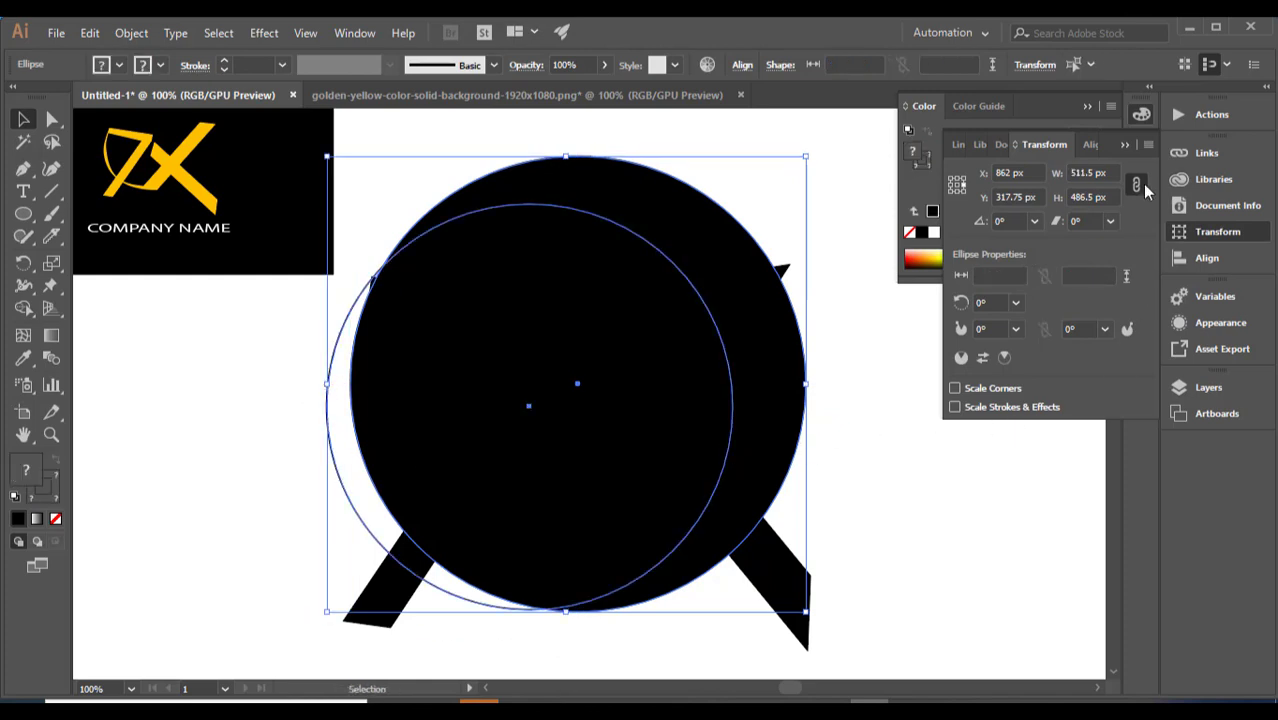
{"action": "left_click", "coordinate": [1120, 146]}
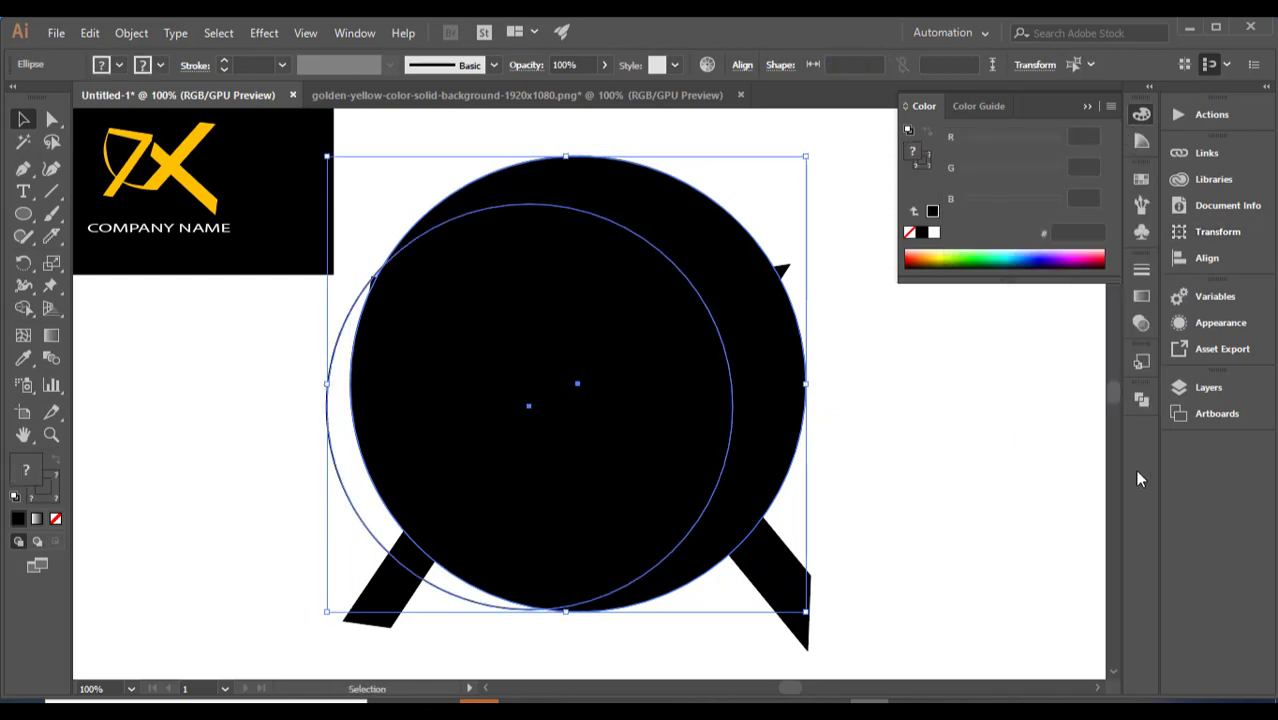
{"action": "left_click", "coordinate": [1142, 399]}
{"action": "left_click", "coordinate": [958, 439]}
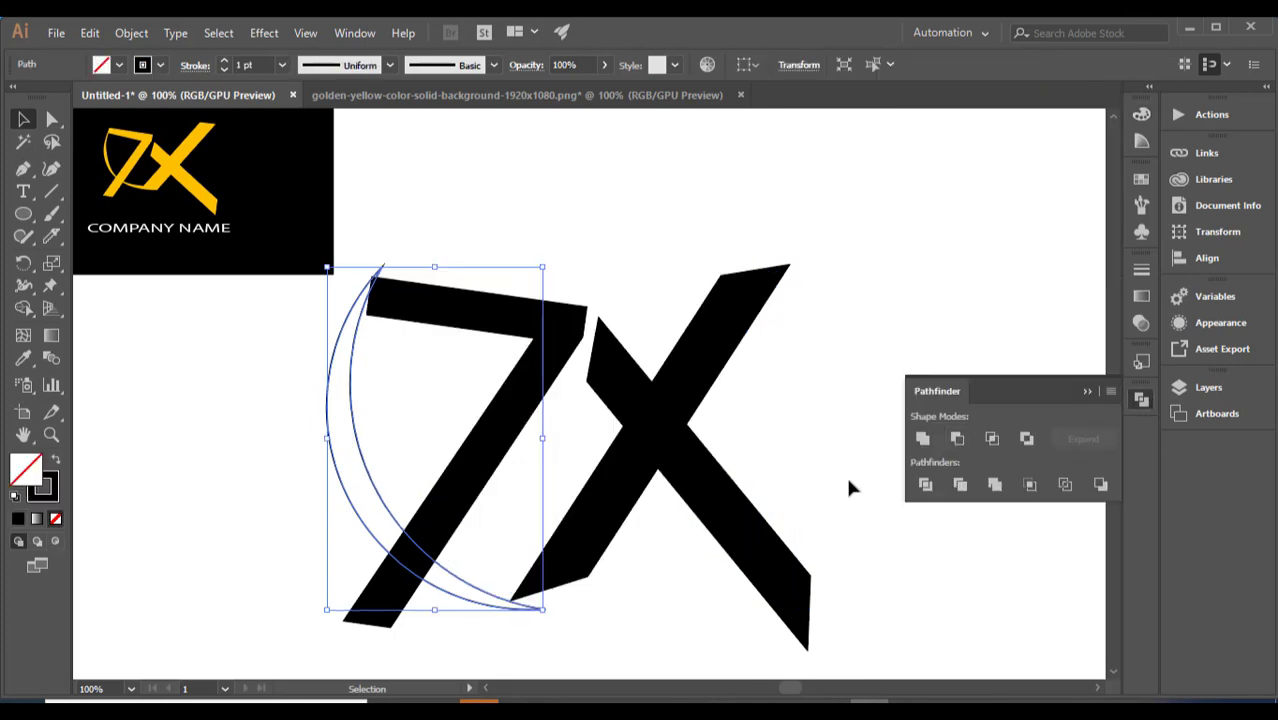
{"action": "left_click", "coordinate": [54, 459]}
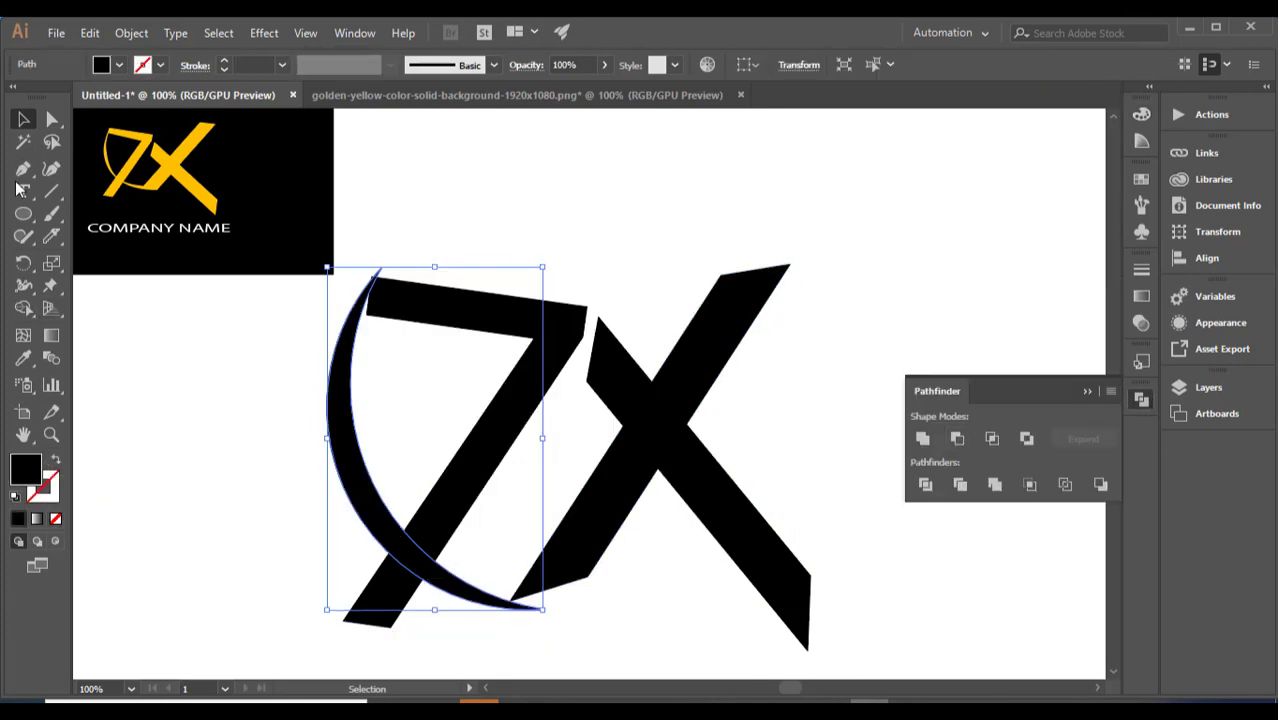
Nudge the 7 slightly left and down so its upper-left corner meets the crescent's outer edge
{"action": "left_click", "coordinate": [52, 119]}
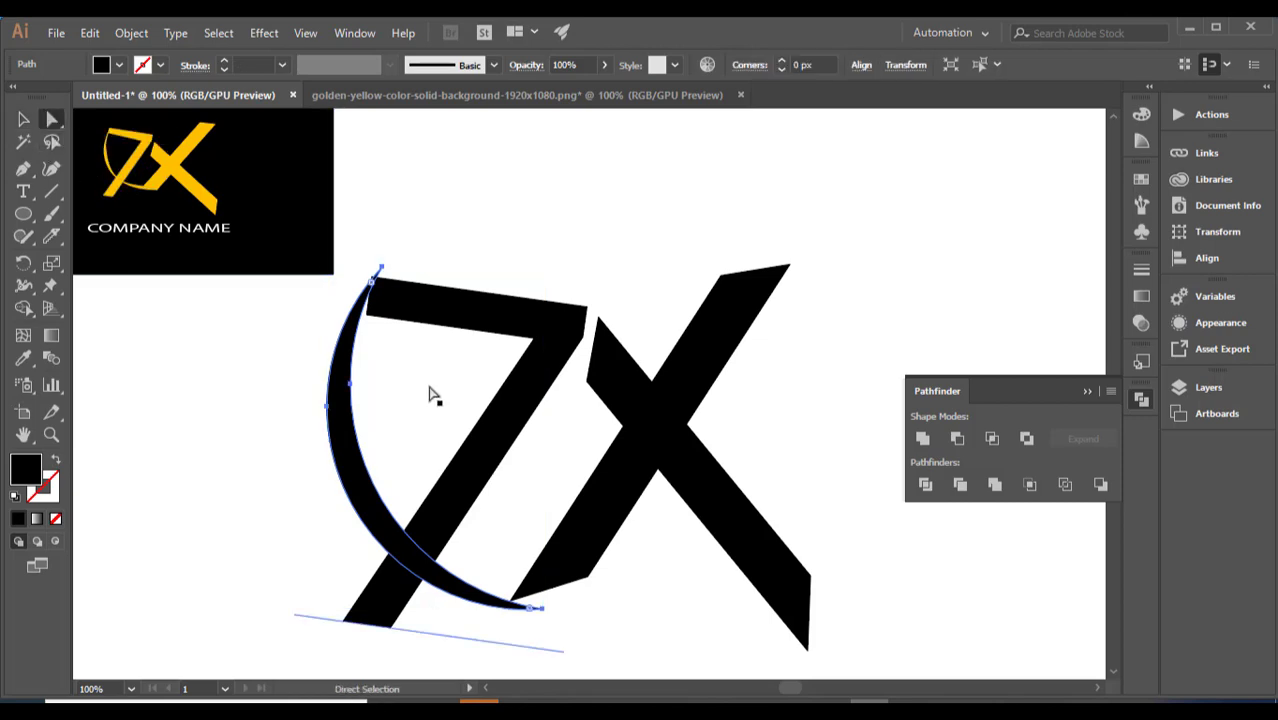
{"action": "key", "text": "ctrl+plus"}
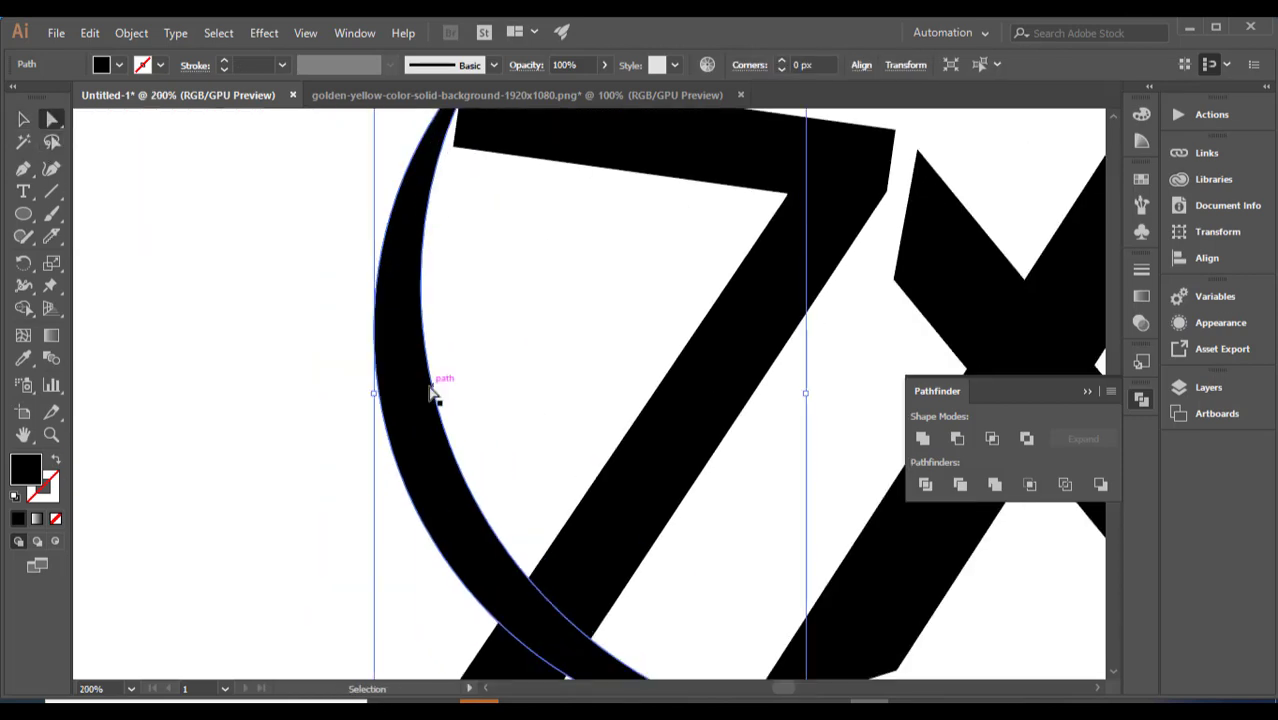
{"action": "key", "text": "space"}
{"action": "left_click_drag", "start_coordinate": [471, 425], "coordinate": [420, 608]}
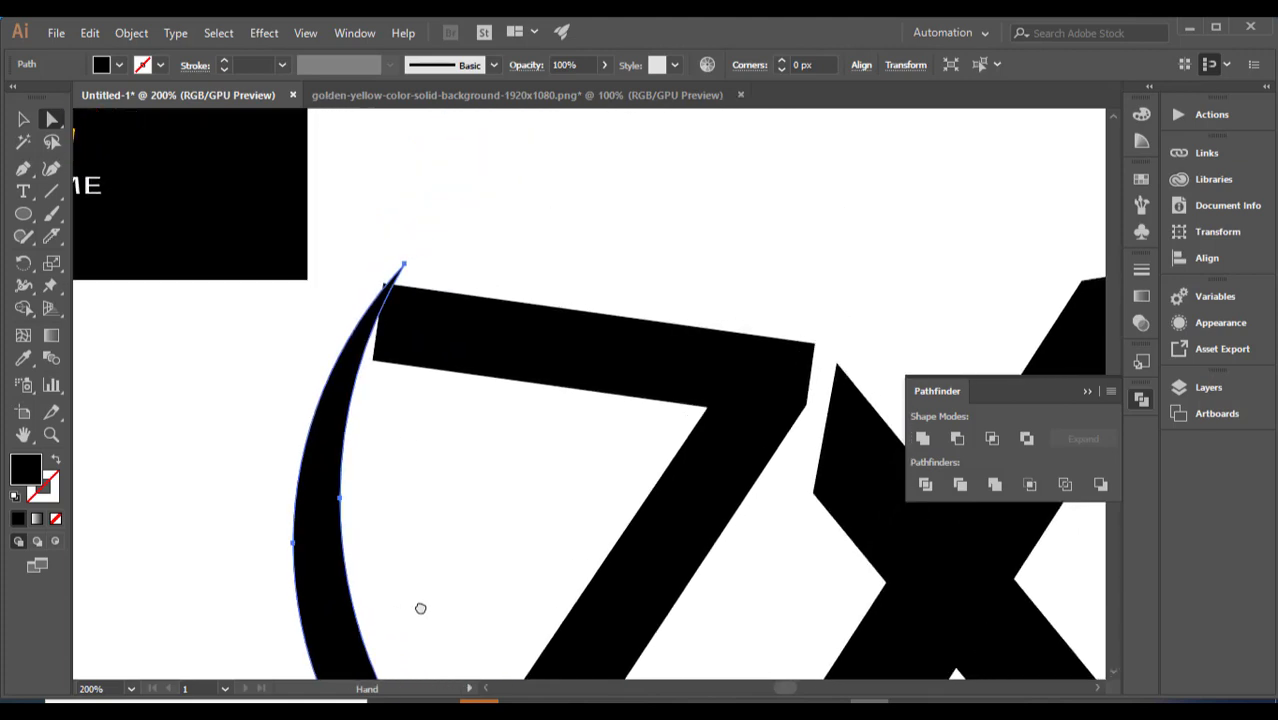
{"action": "left_click", "coordinate": [403, 265]}
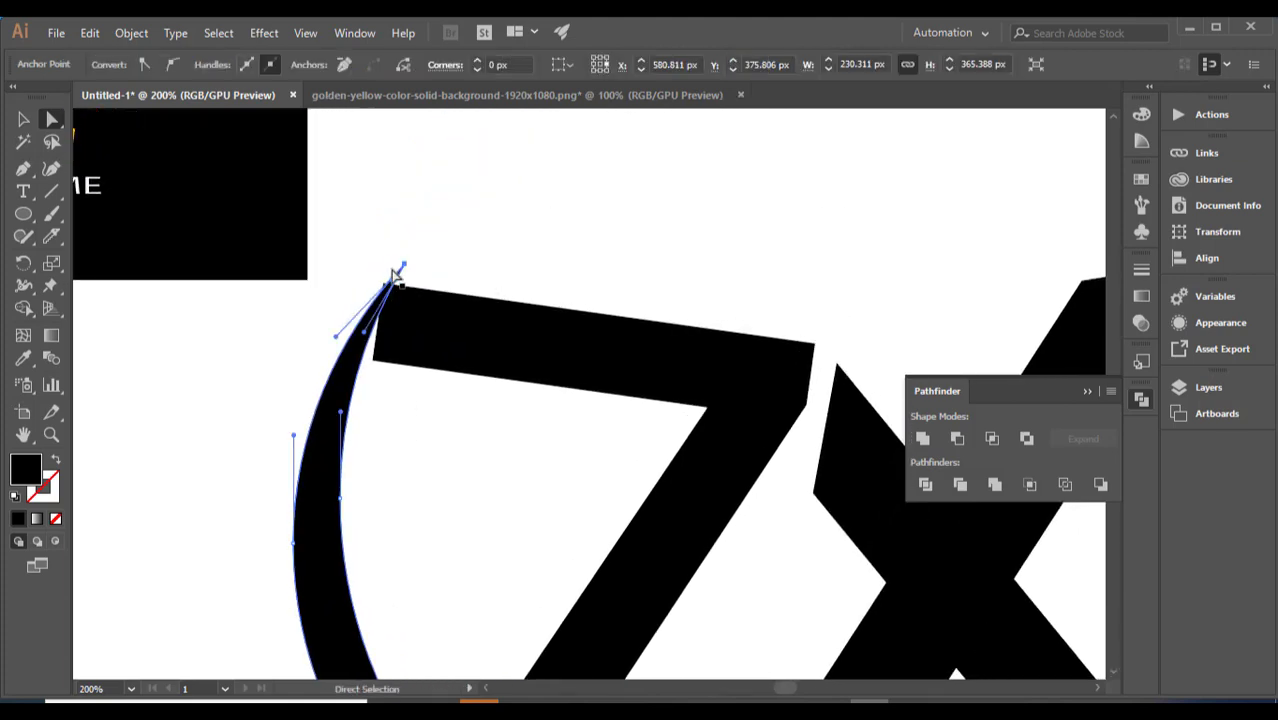
{"action": "left_click", "coordinate": [384, 284]}
{"action": "key", "text": "ctrl+z"}
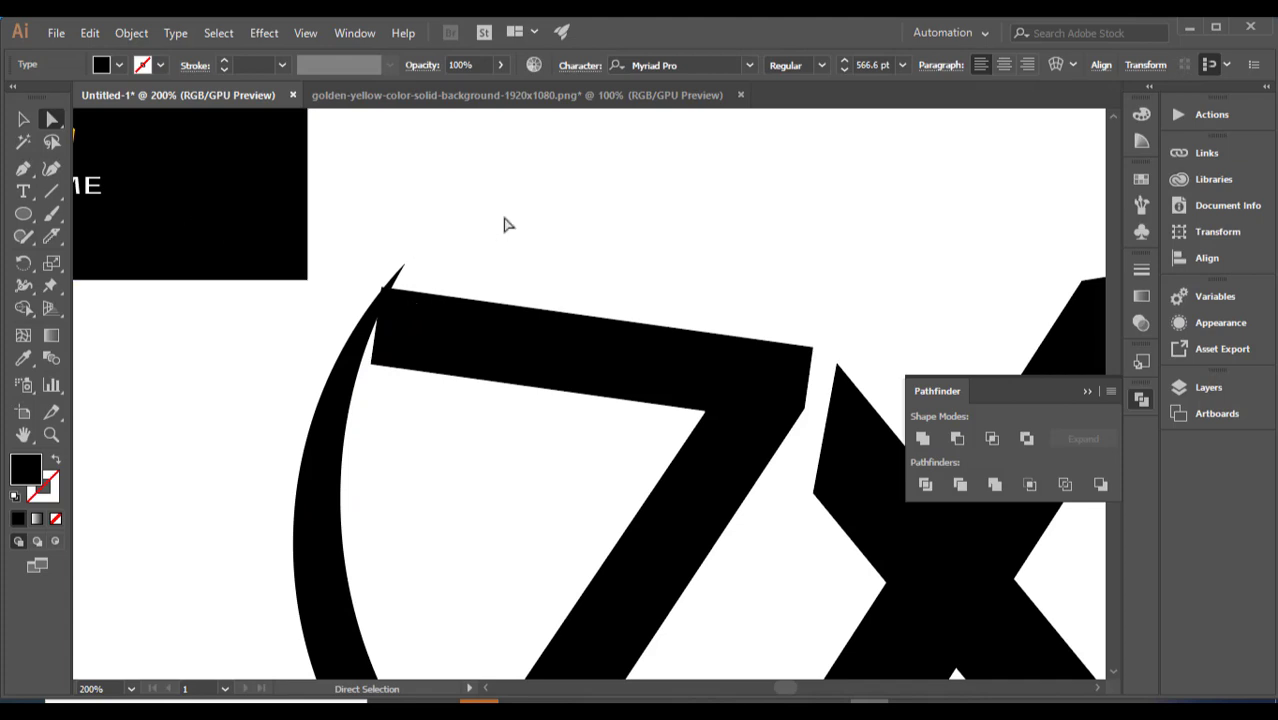
{"action": "key", "text": "t"}
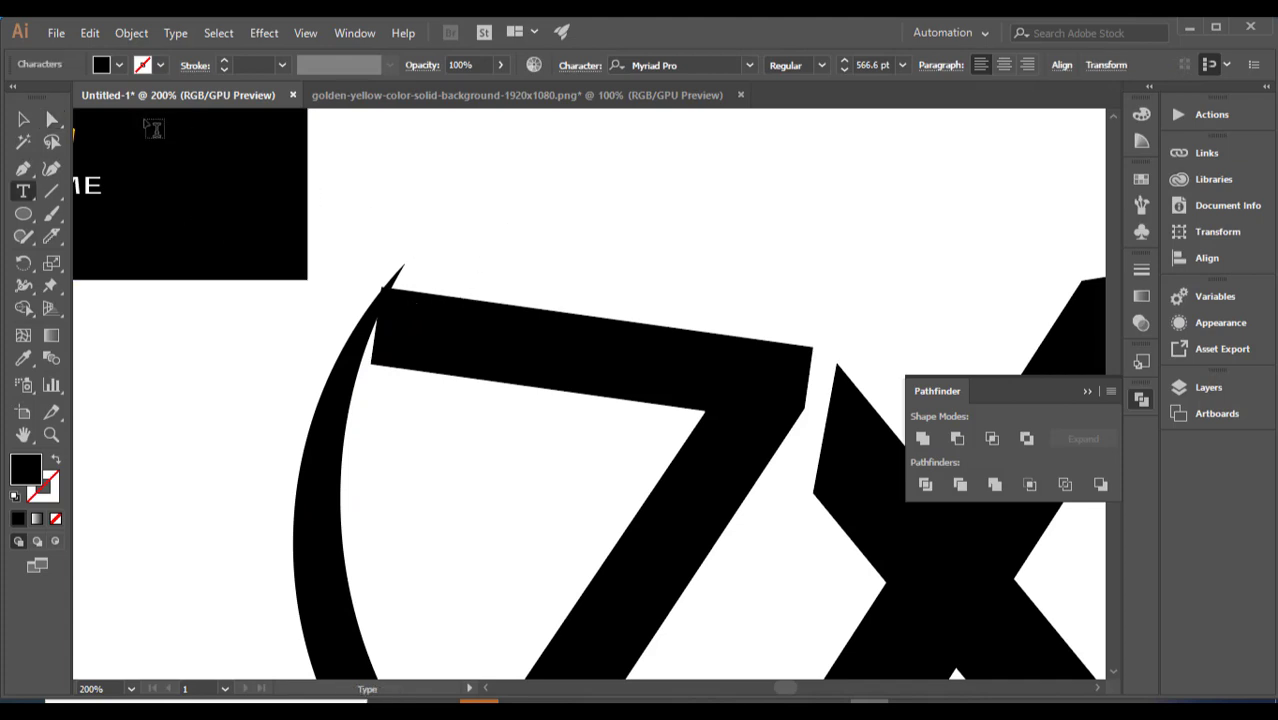
{"action": "left_click", "coordinate": [52, 119]}
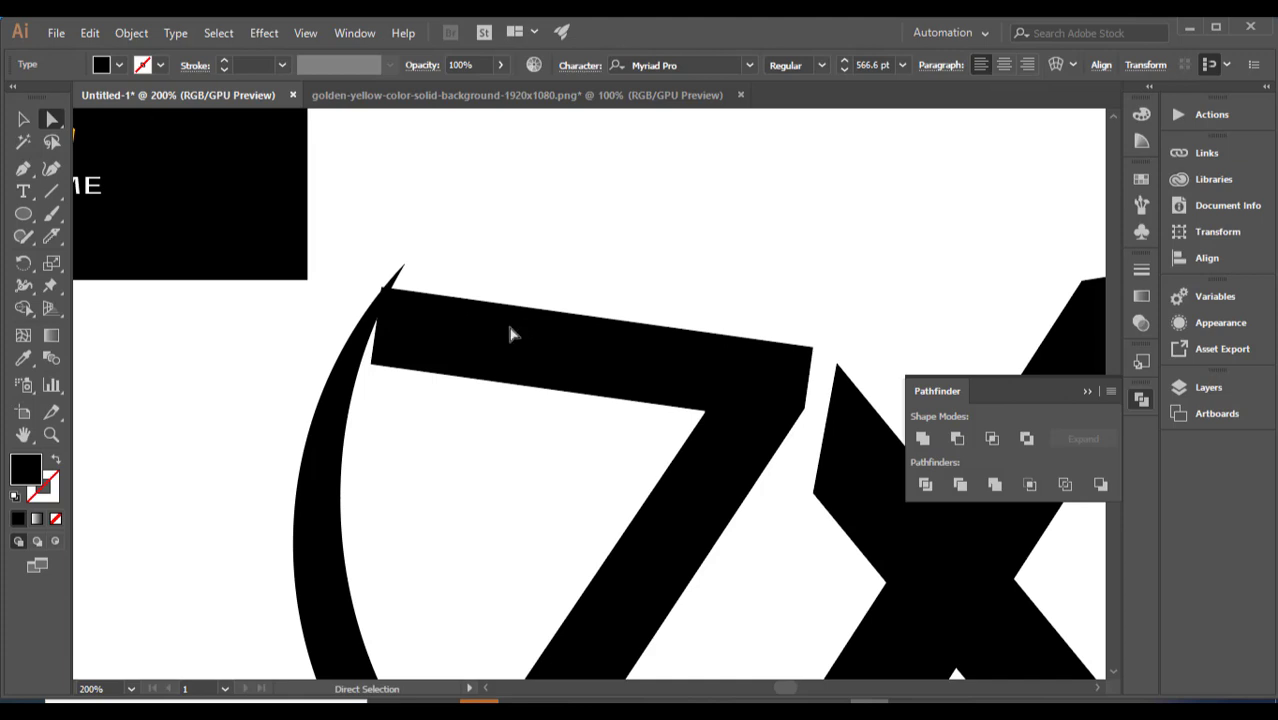
{"action": "left_click_drag", "start_coordinate": [373, 251], "coordinate": [430, 290]}
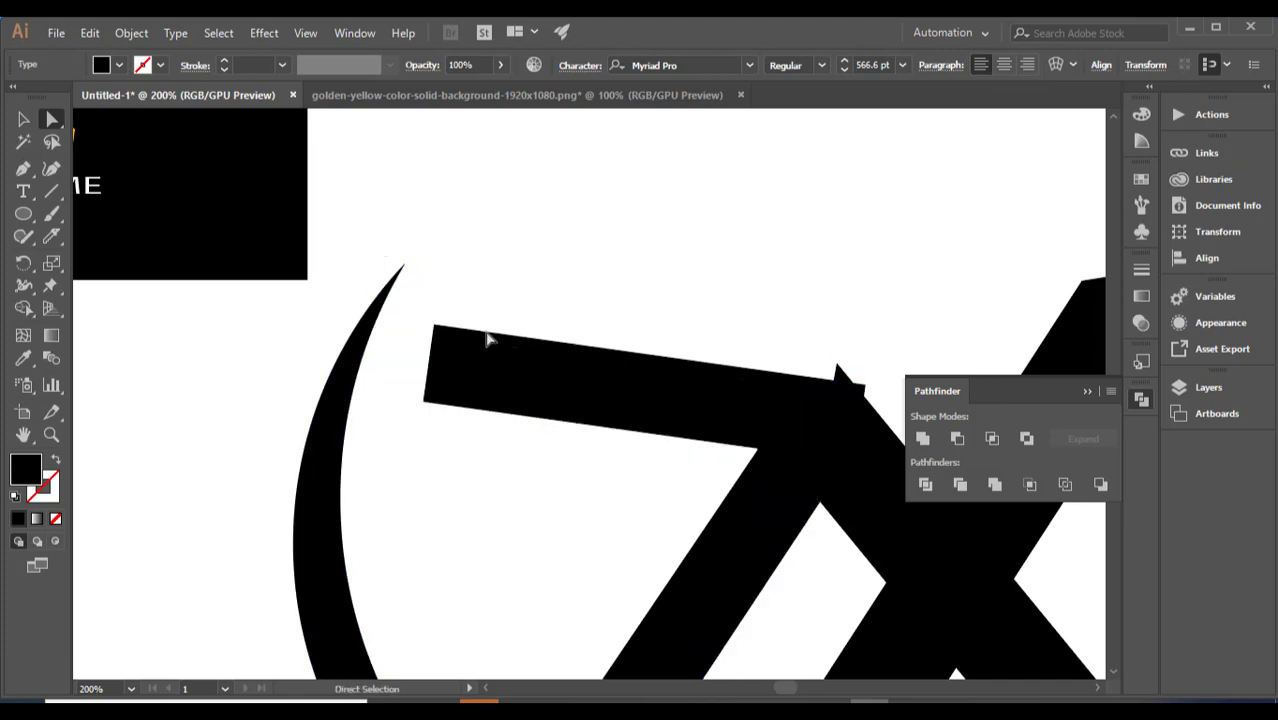
{"action": "key", "text": "ctrl+z"}
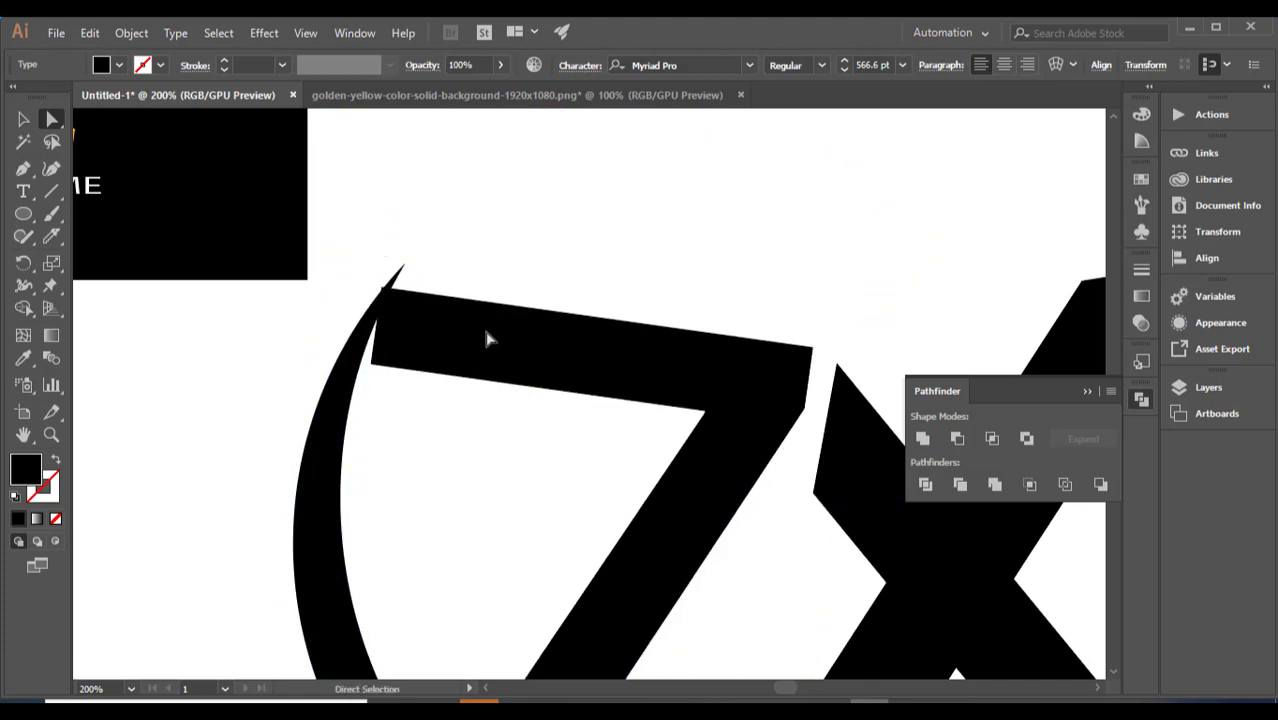
Move the crescent's upper tip down beside the 7's upper-left corner, at X 394 px and Y 206 px
{"action": "left_click", "coordinate": [406, 267]}
{"action": "left_click_drag", "start_coordinate": [406, 267], "coordinate": [380, 290]}
{"action": "left_click", "coordinate": [419, 337]}
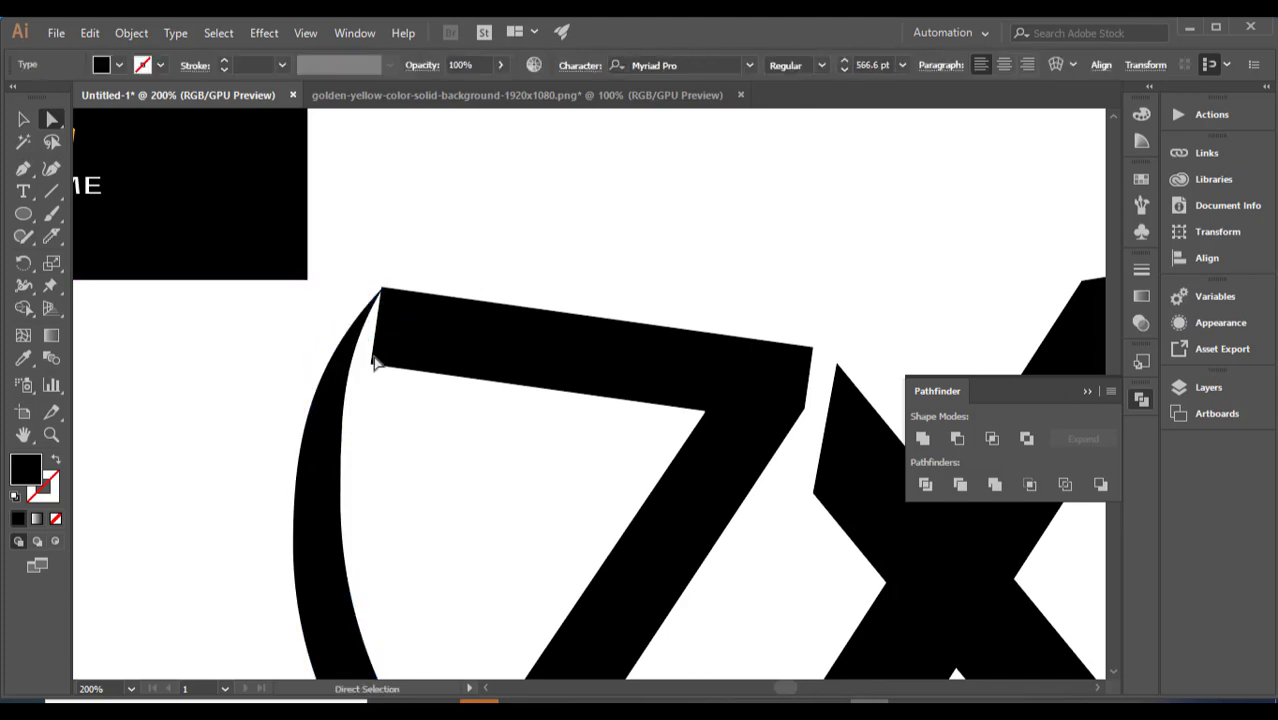
{"action": "left_click", "coordinate": [381, 289]}
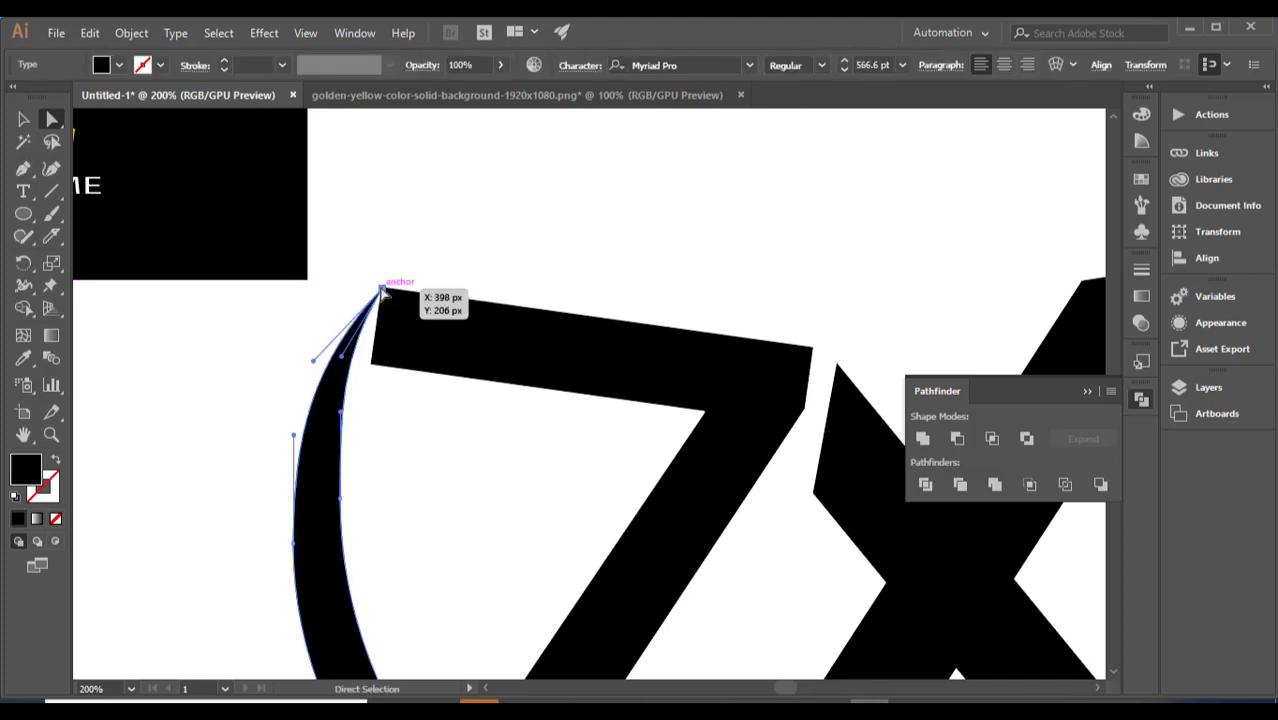
{"action": "left_click_drag", "start_coordinate": [381, 289], "coordinate": [374, 289]}
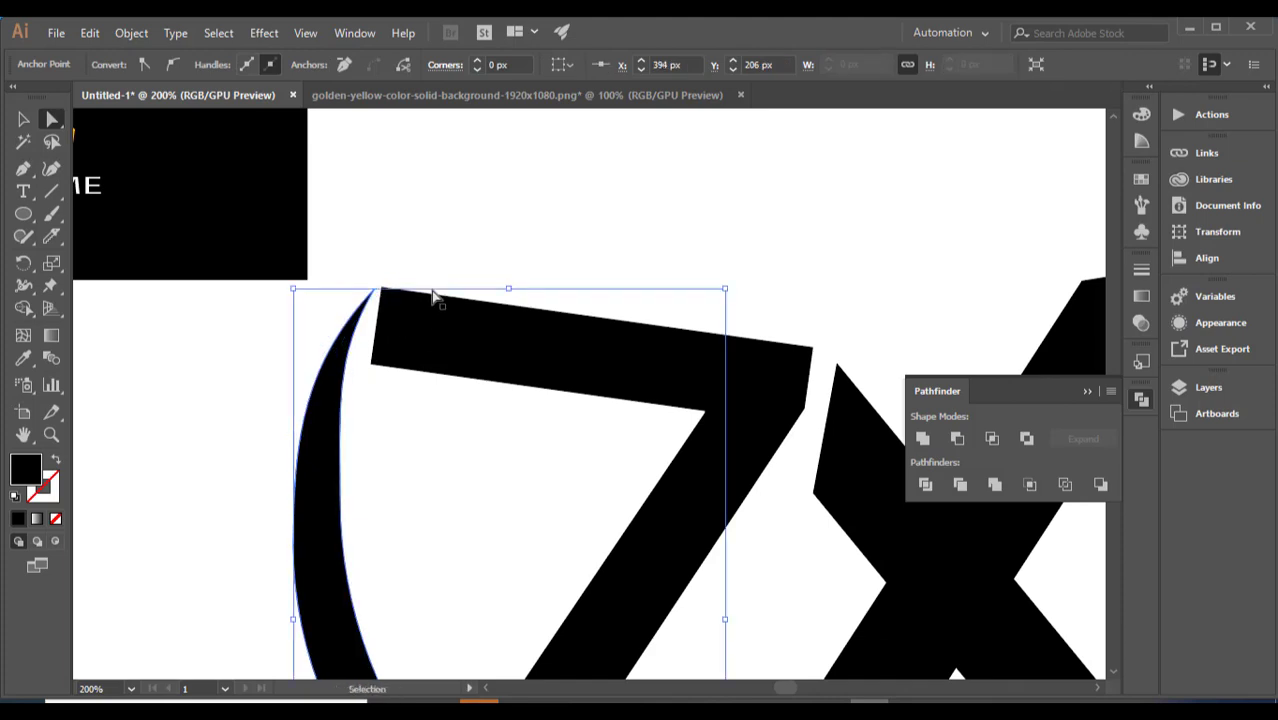
Convert the 7 from text to outlines
{"action": "key", "text": "ctrl+plus"}
{"action": "key", "text": "ctrl+plus"}
{"action": "key", "text": "ctrl+plus"}
{"action": "key", "text": "ctrl+plus"}
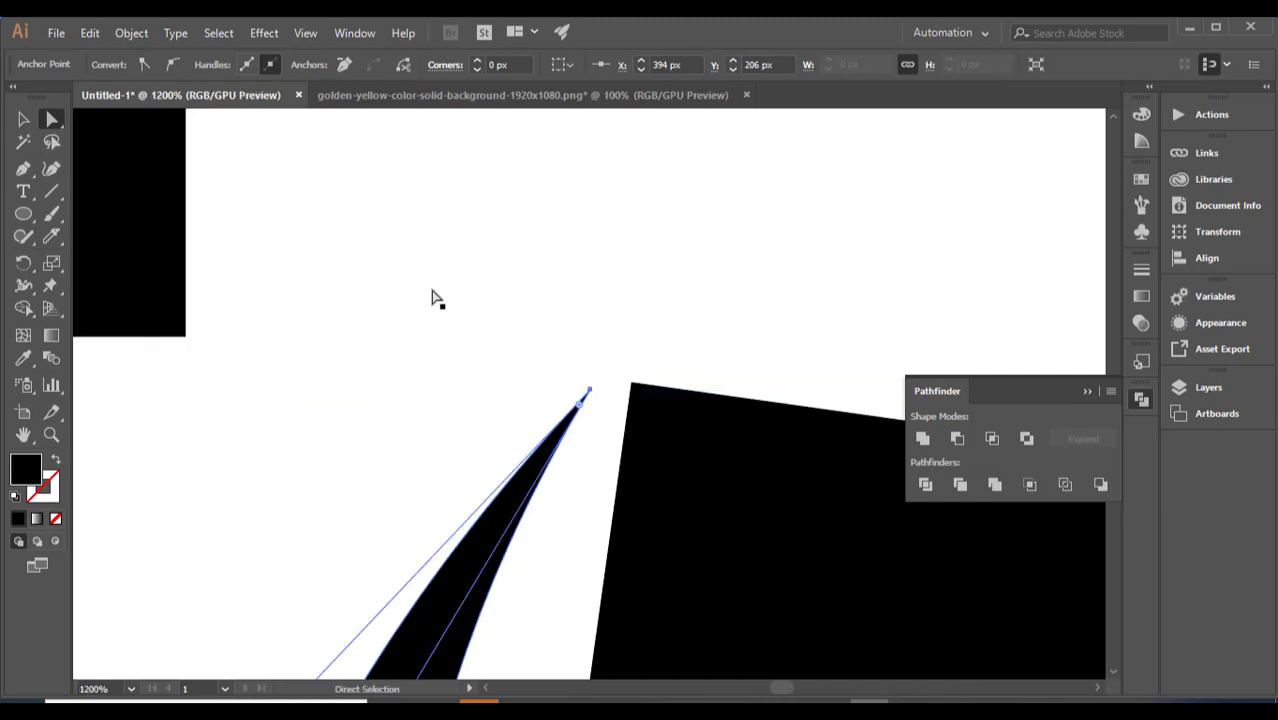
{"action": "left_click_drag", "start_coordinate": [496, 314], "coordinate": [442, 226]}
{"action": "key", "text": "ctrl+plus"}
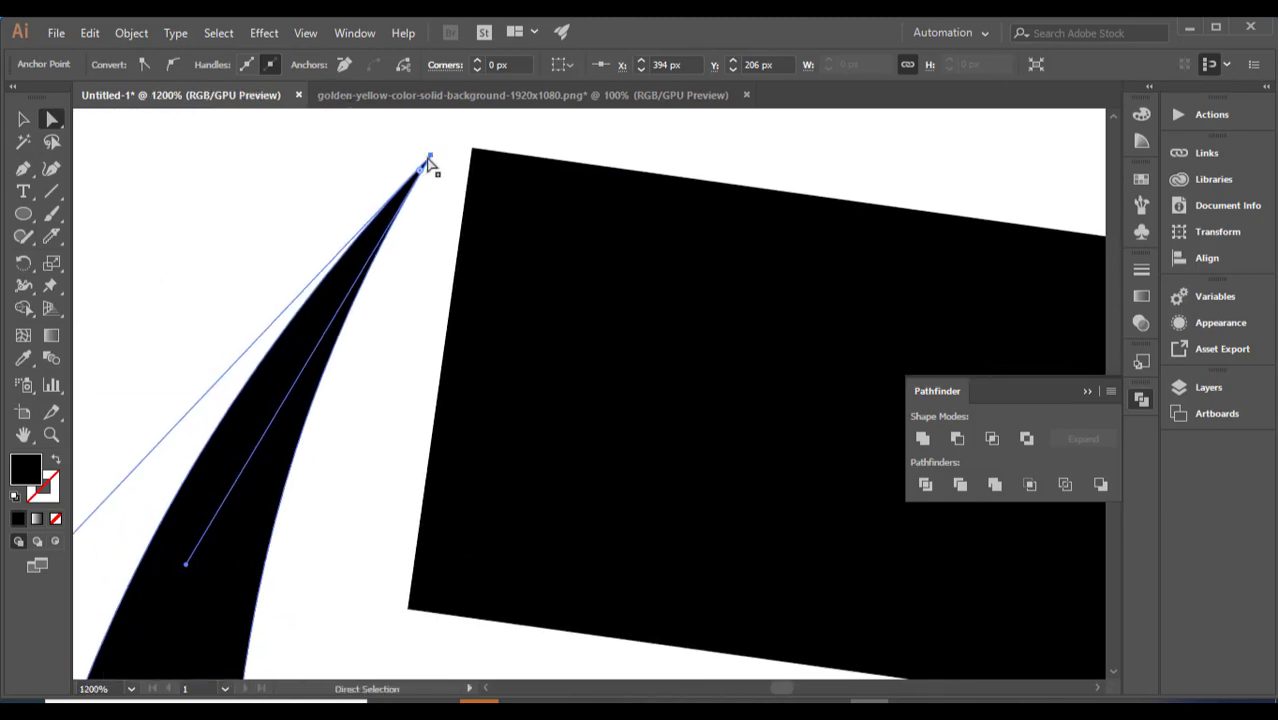
{"action": "key", "text": "ctrl+shift+a"}
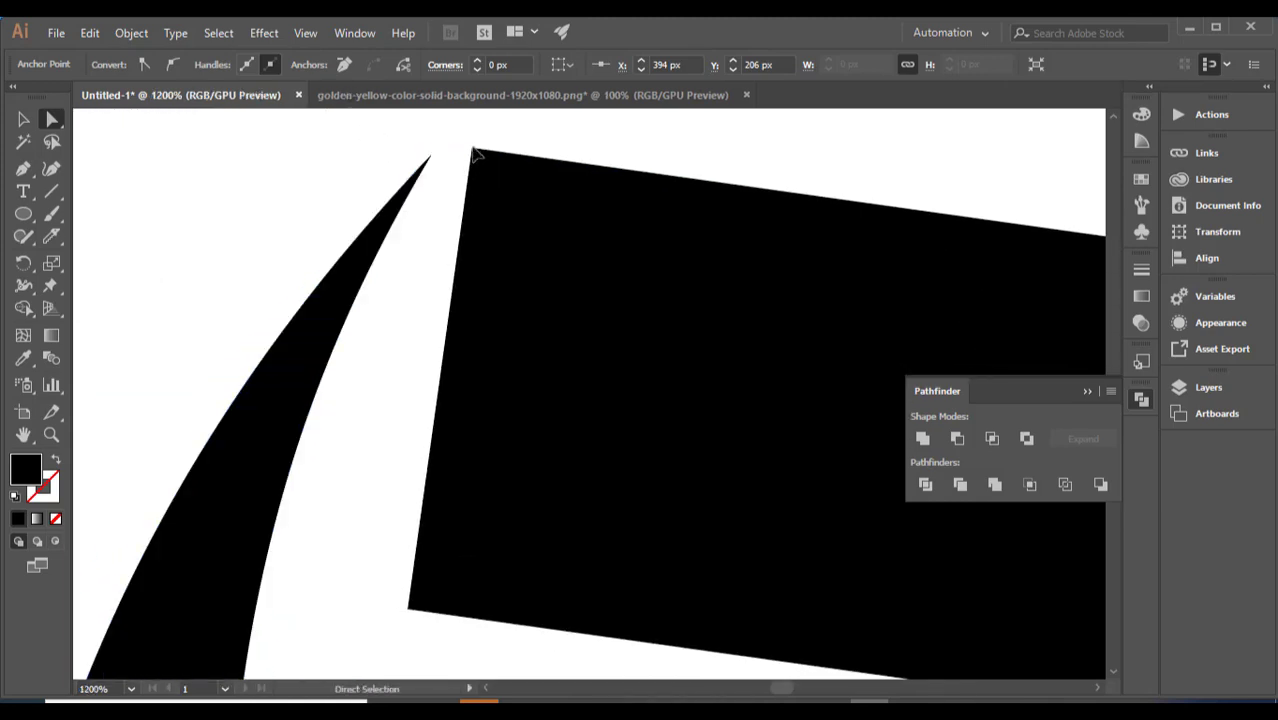
{"action": "left_click_drag", "start_coordinate": [465, 150], "coordinate": [490, 183]}
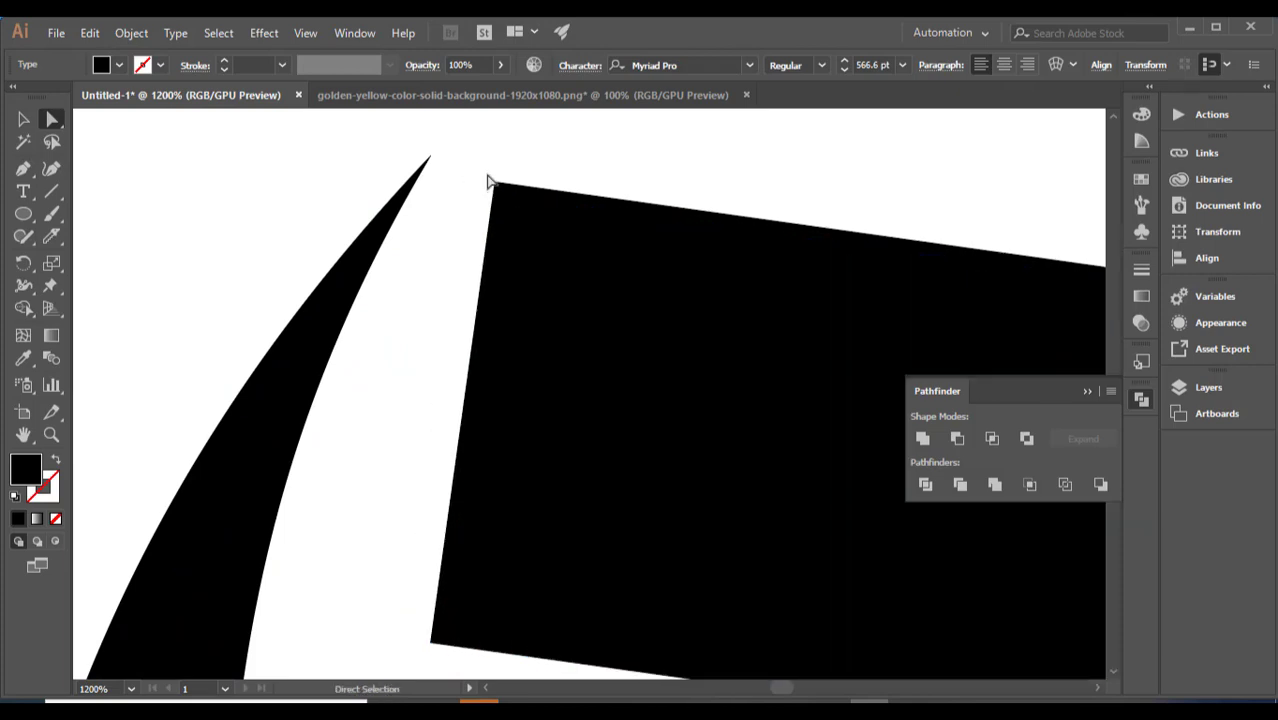
{"action": "key", "text": "ctrl+z"}
{"action": "right_click", "coordinate": [509, 203]}
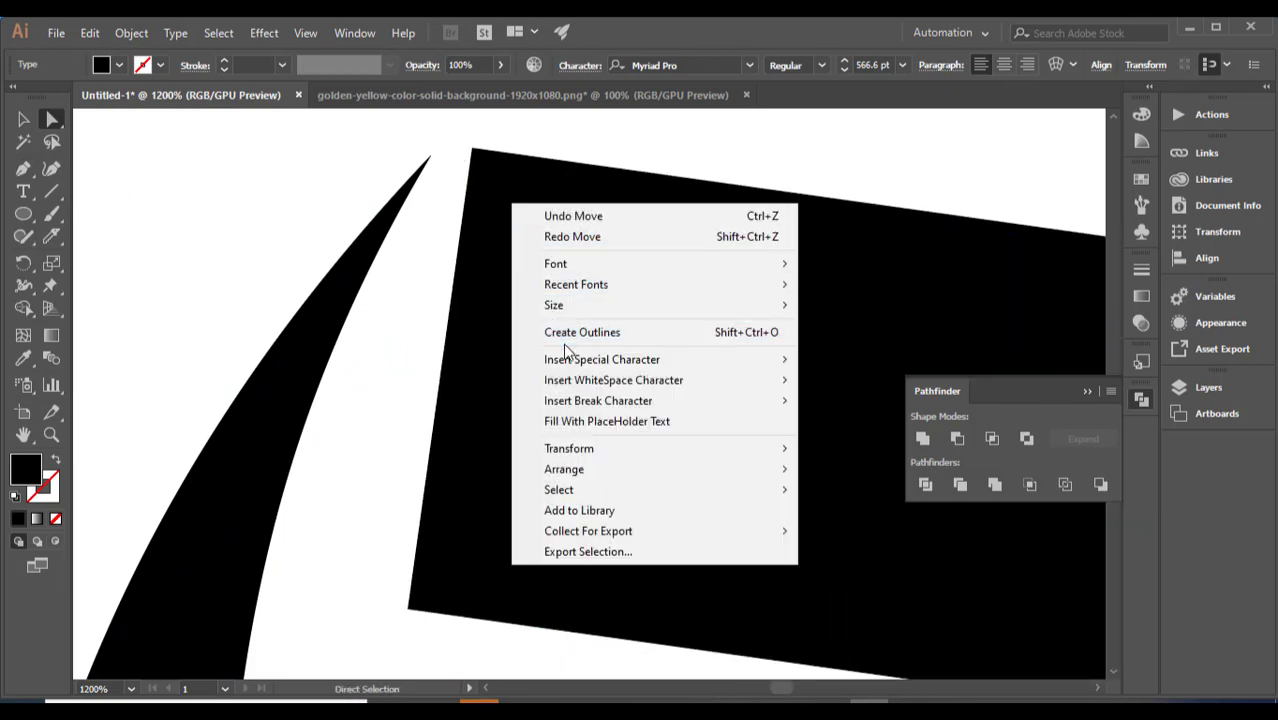
{"action": "left_click", "coordinate": [569, 334]}
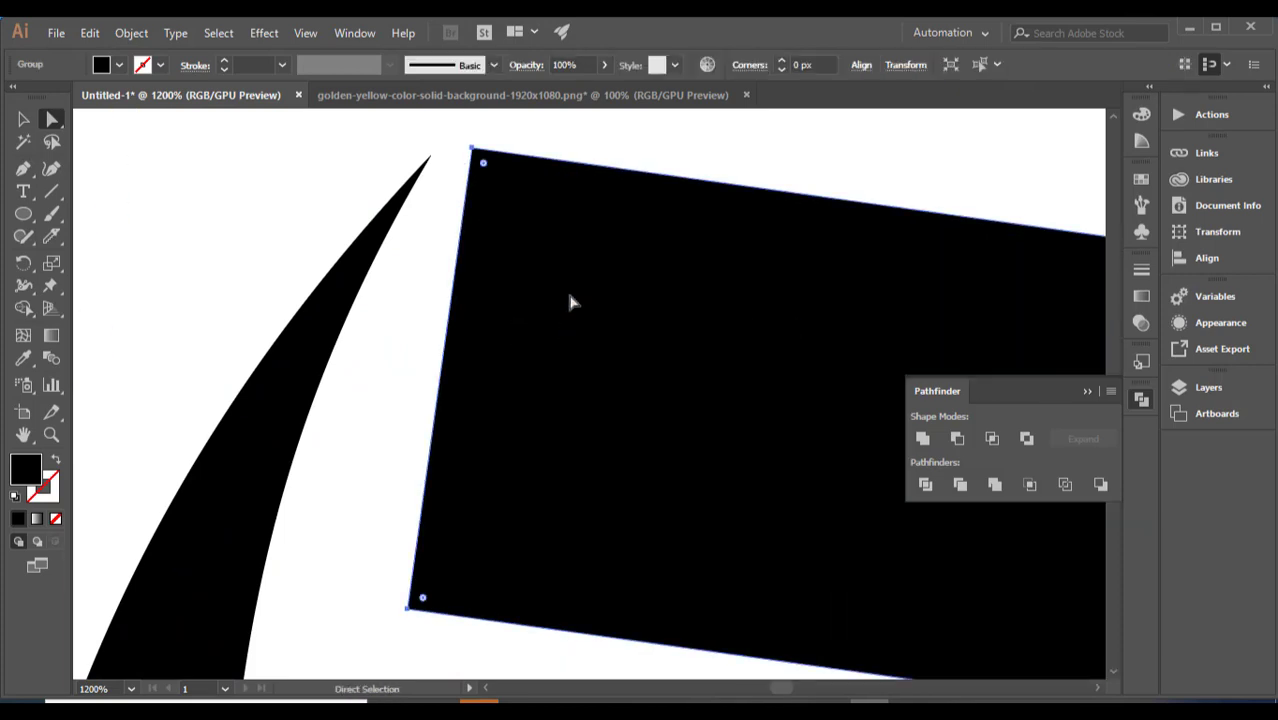
Move the 7's upper-left corner onto the crescent's tip and its lower-left corner onto the crescent's inner edge
{"action": "left_click_drag", "start_coordinate": [476, 152], "coordinate": [432, 161]}
{"action": "left_click", "coordinate": [471, 134]}
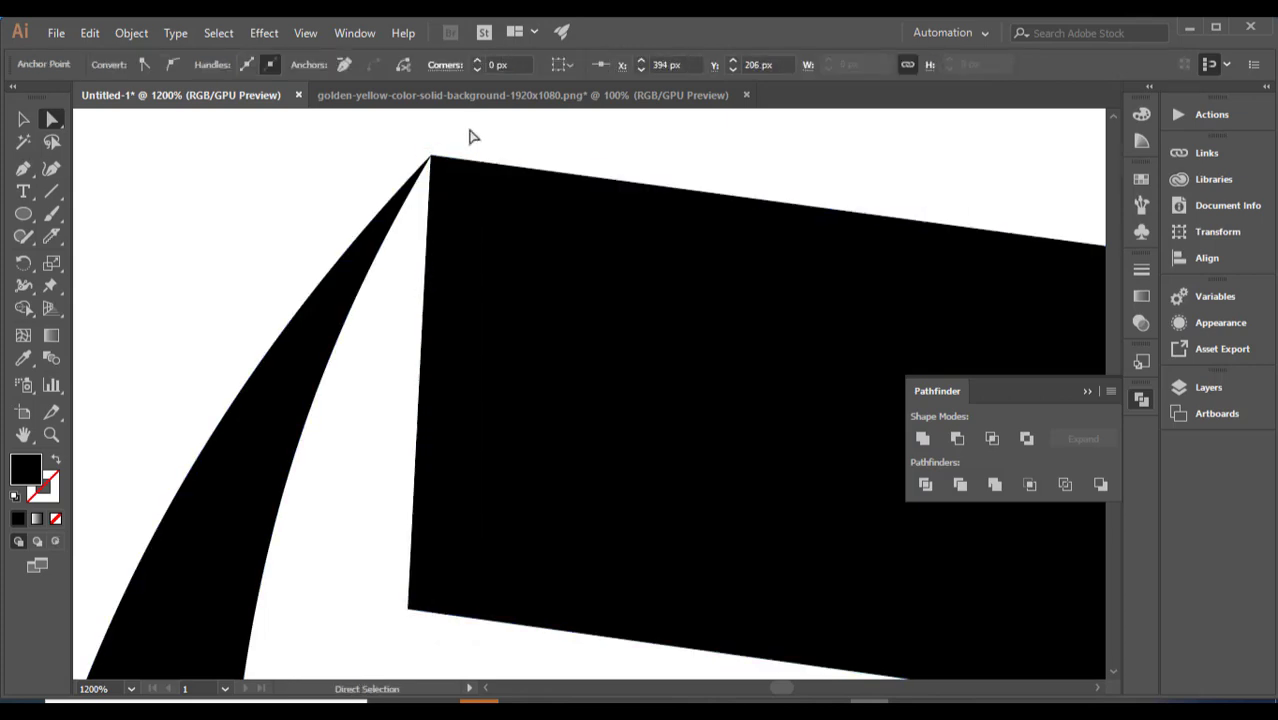
{"action": "left_click_drag", "start_coordinate": [410, 607], "coordinate": [245, 597]}
{"action": "left_click", "coordinate": [352, 302]}
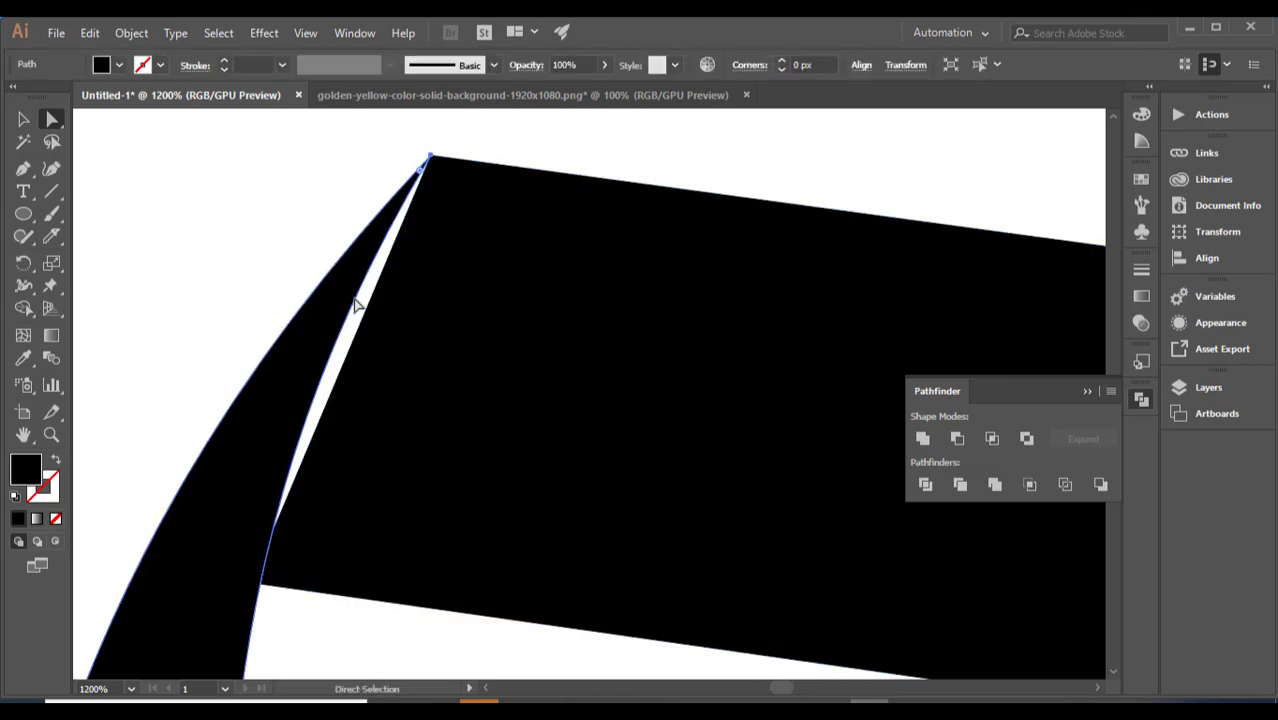
Shift the crescent slightly right to close its gap with the 7, and move the 7's upper-left corner down onto the crescent's outer edge
{"action": "left_click_drag", "start_coordinate": [428, 171], "coordinate": [443, 172]}
{"action": "left_click", "coordinate": [374, 165]}
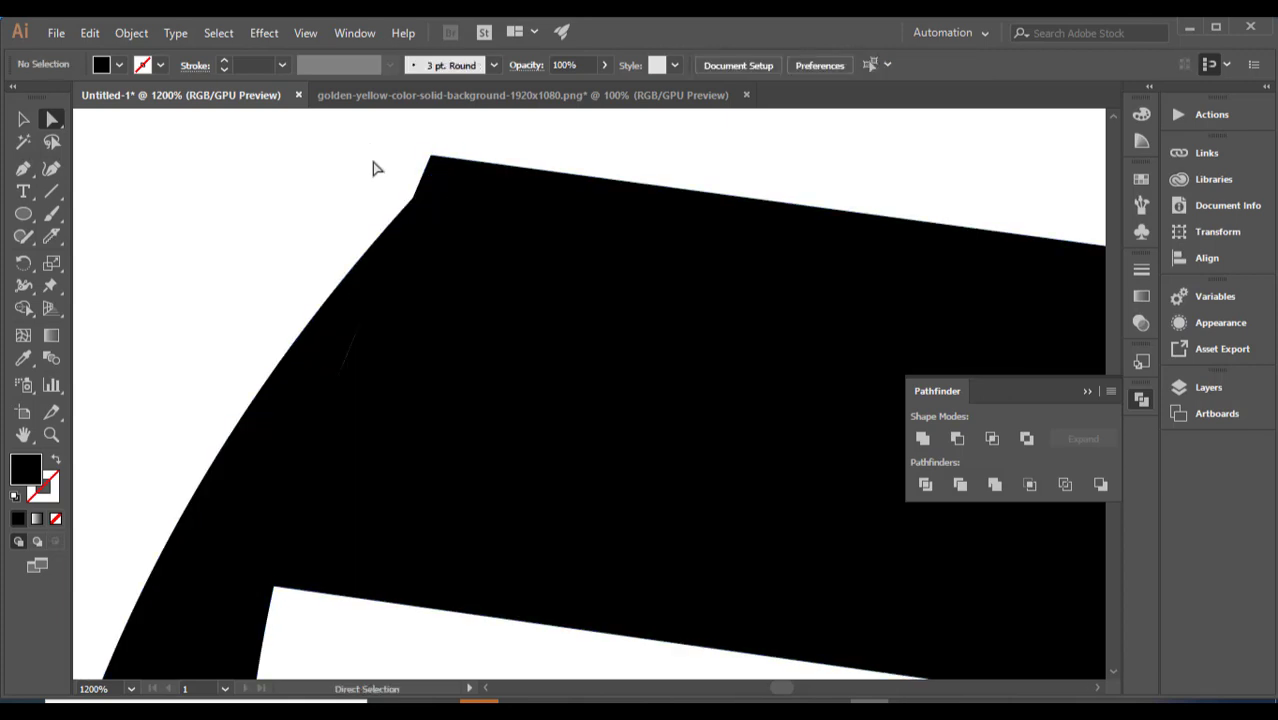
{"action": "left_click", "coordinate": [433, 159]}
{"action": "left_click_drag", "start_coordinate": [433, 159], "coordinate": [409, 203]}
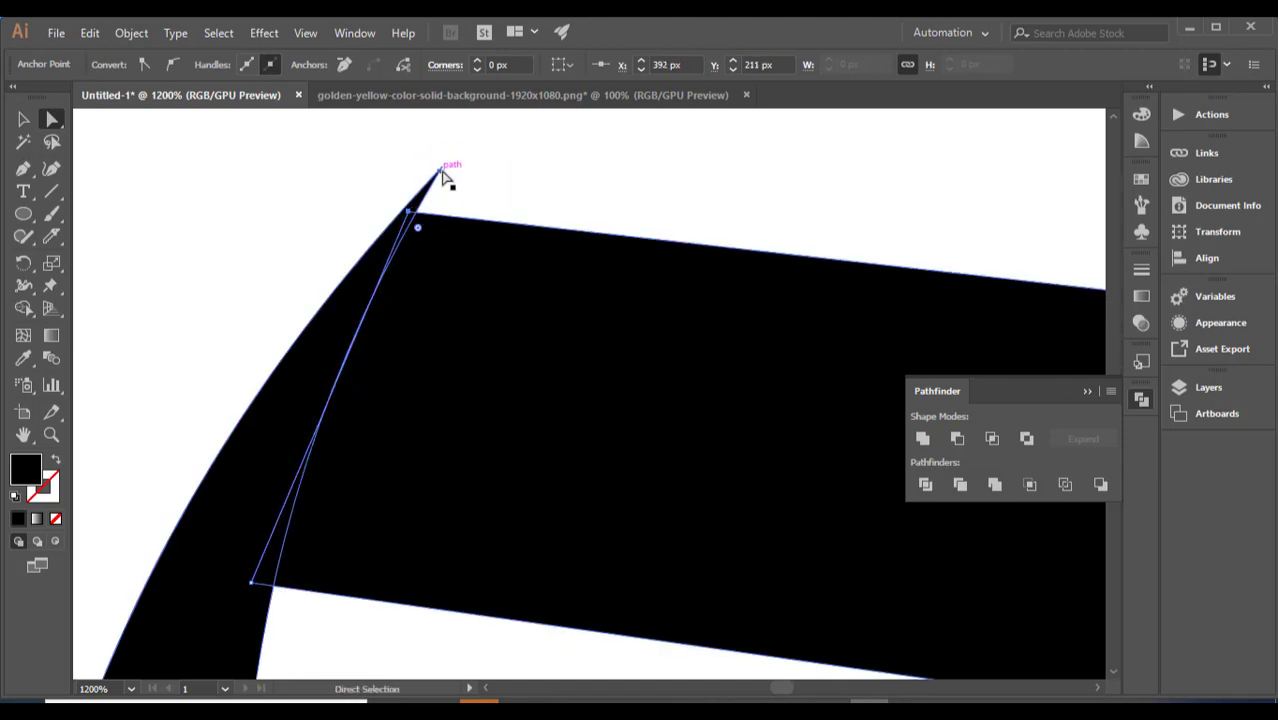
Pull the crescent's inner curve handle inward at its upper tip and move the 7's left edge so its upper corner meets that tip
{"action": "left_click", "coordinate": [442, 167]}
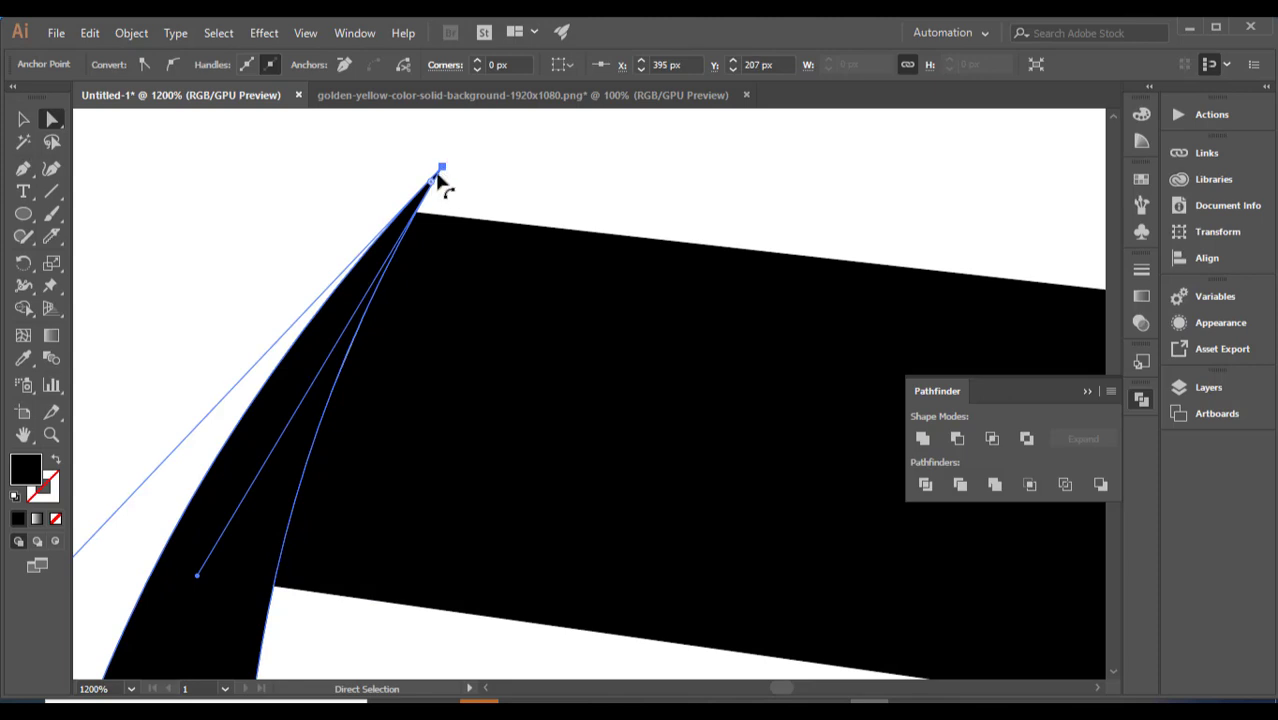
{"action": "left_click_drag", "start_coordinate": [197, 577], "coordinate": [256, 590]}
{"action": "left_click_drag", "start_coordinate": [433, 357], "coordinate": [462, 317]}
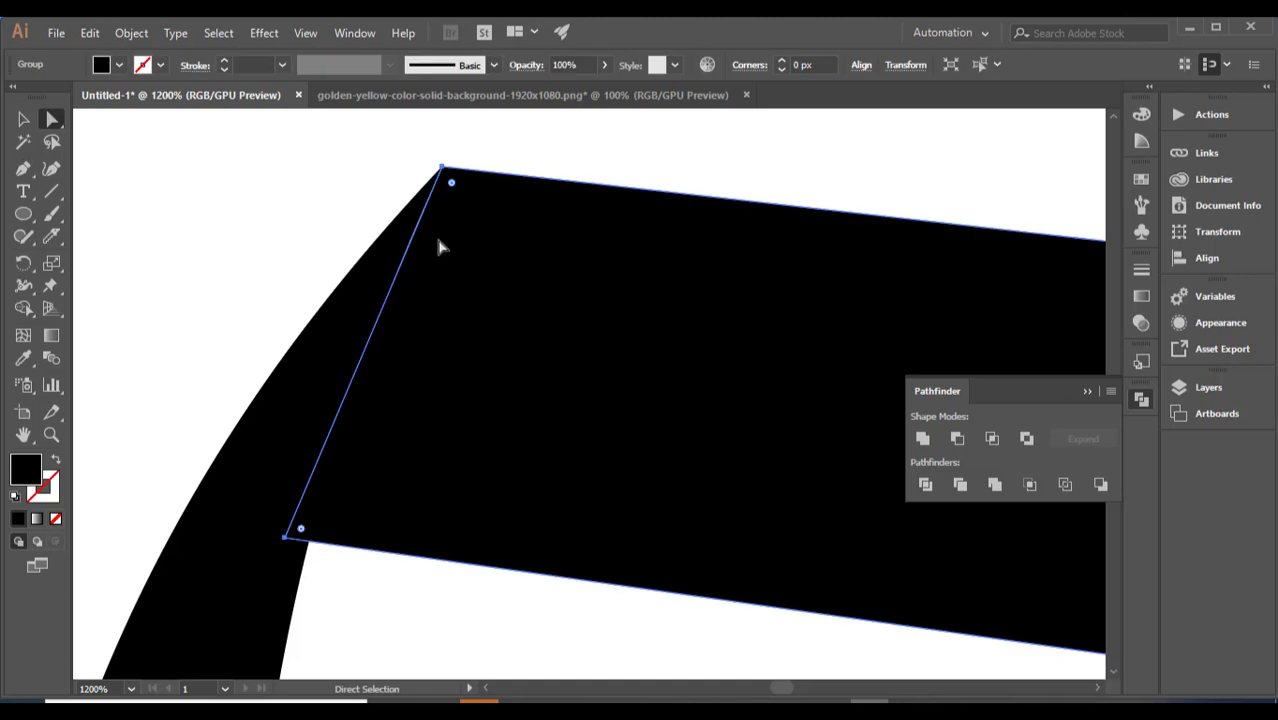
Reshape the crescent's inner curve farther right so the crescent overlaps the 7's left edge more fully
{"action": "left_click", "coordinate": [351, 186]}
{"action": "left_click", "coordinate": [404, 266]}
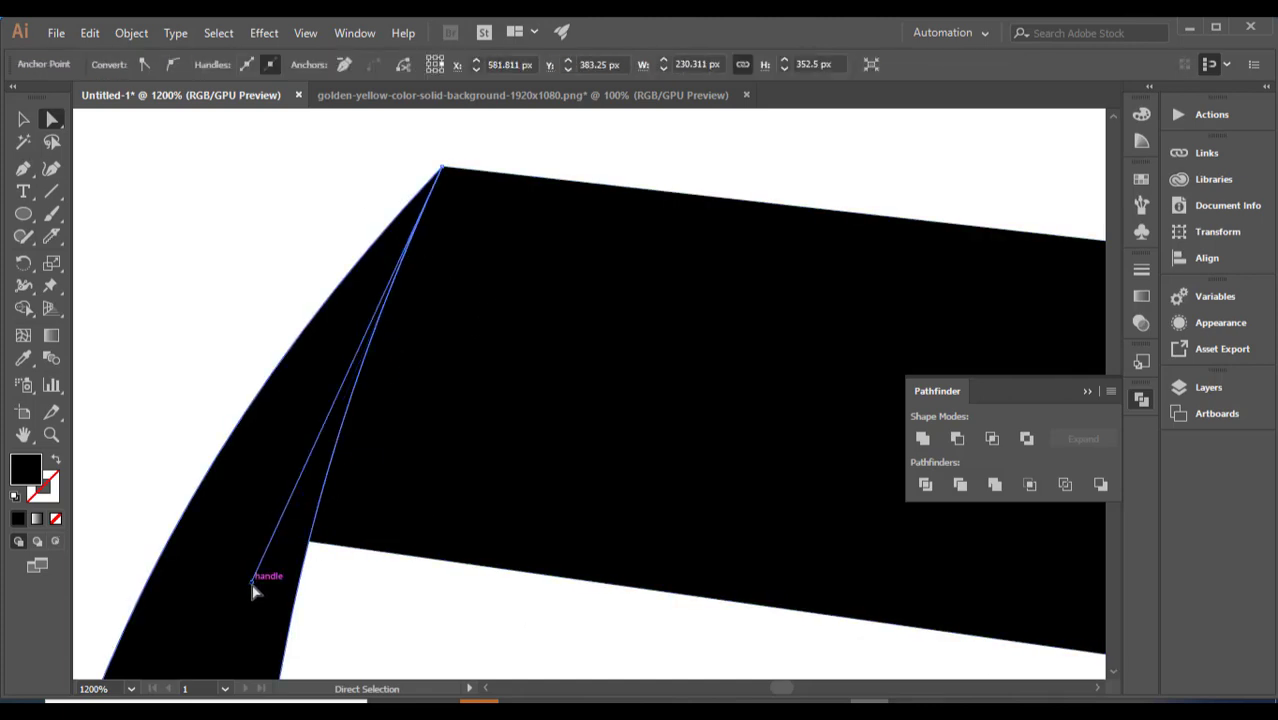
{"action": "left_click_drag", "start_coordinate": [256, 586], "coordinate": [287, 600]}
{"action": "left_click", "coordinate": [224, 291]}
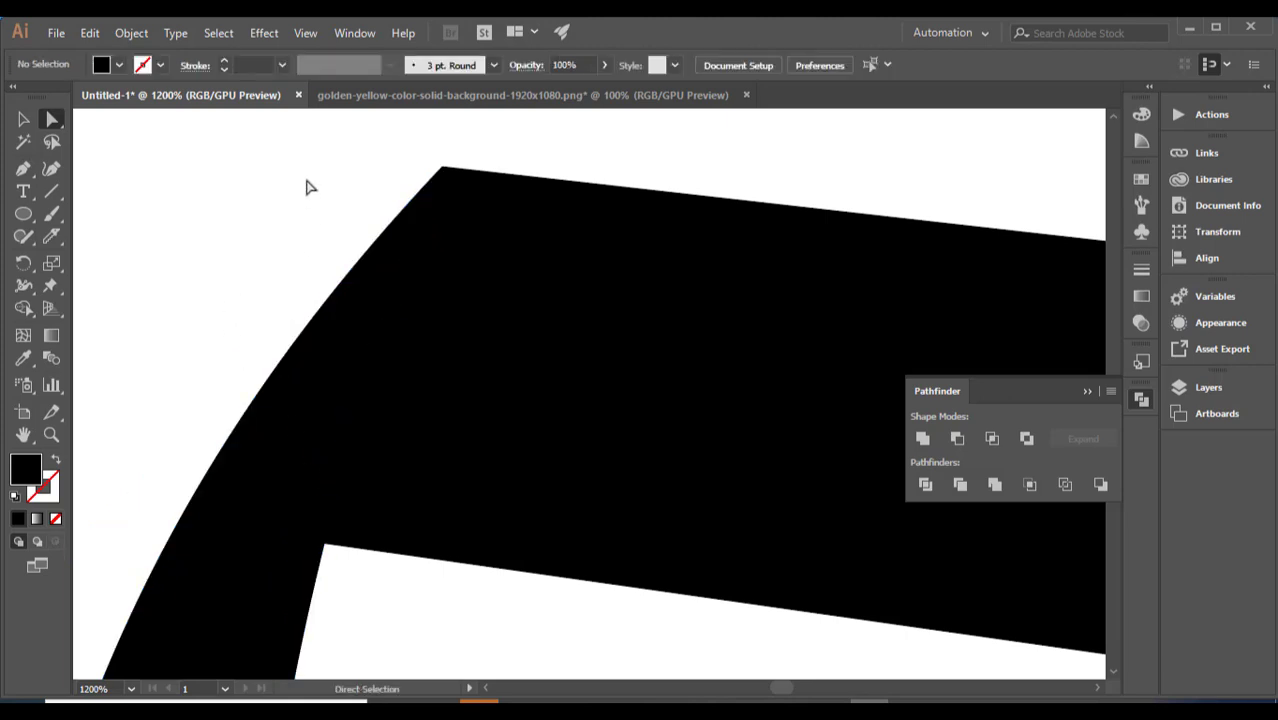
Try to join the crescent's upper tip with the 7's upper-left corner anchor point
{"action": "left_click_drag", "start_coordinate": [357, 158], "coordinate": [486, 258]}
{"action": "right_click", "coordinate": [486, 258]}
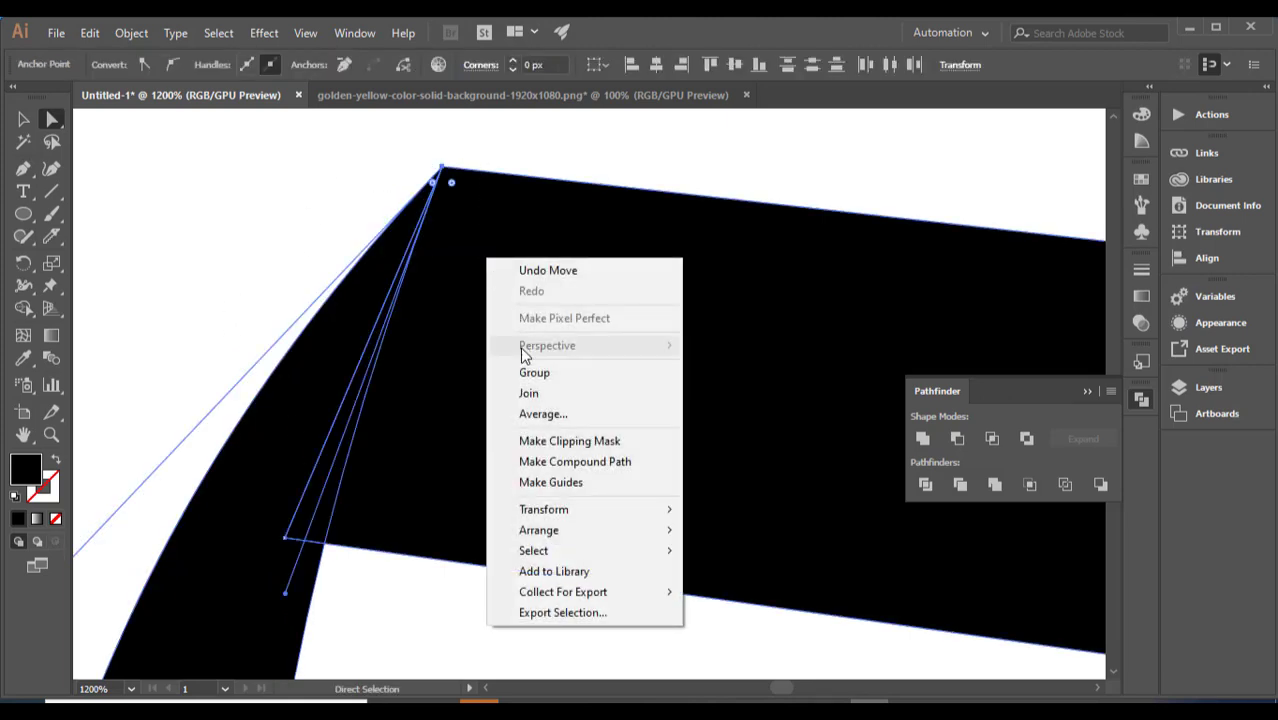
{"action": "left_click", "coordinate": [520, 395]}
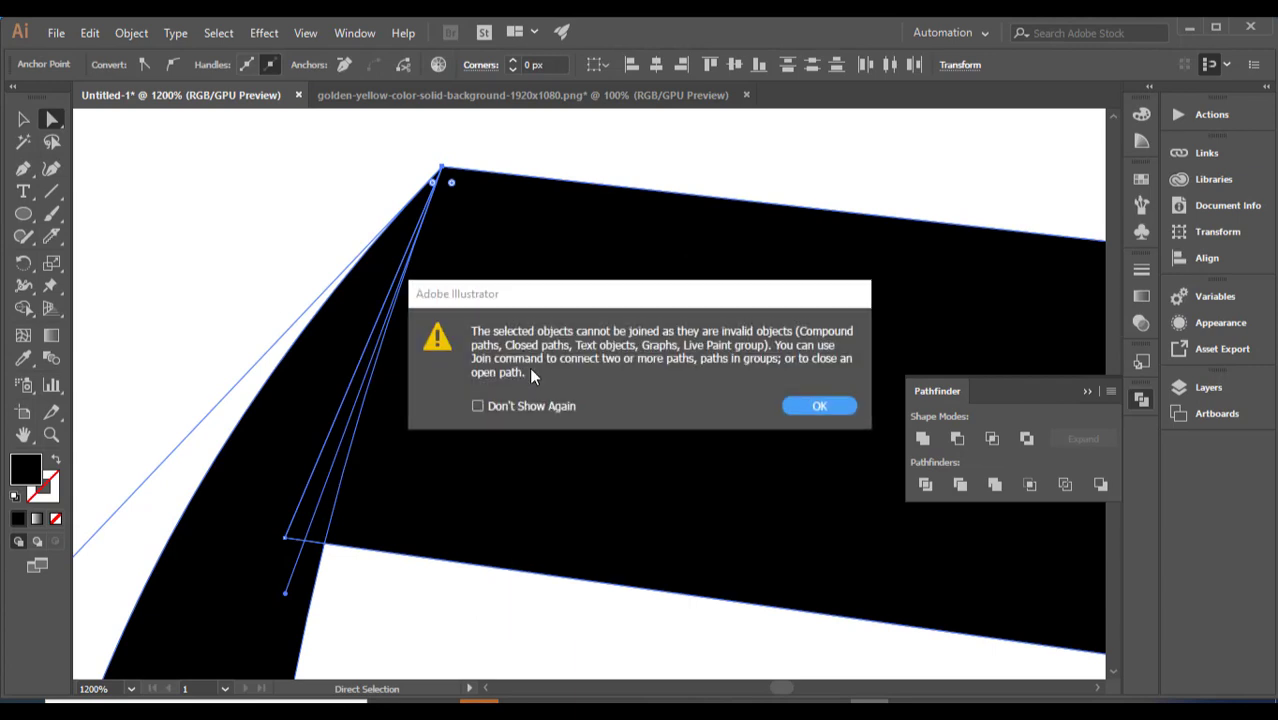
{"action": "left_click", "coordinate": [478, 406]}
{"action": "left_click", "coordinate": [819, 406]}
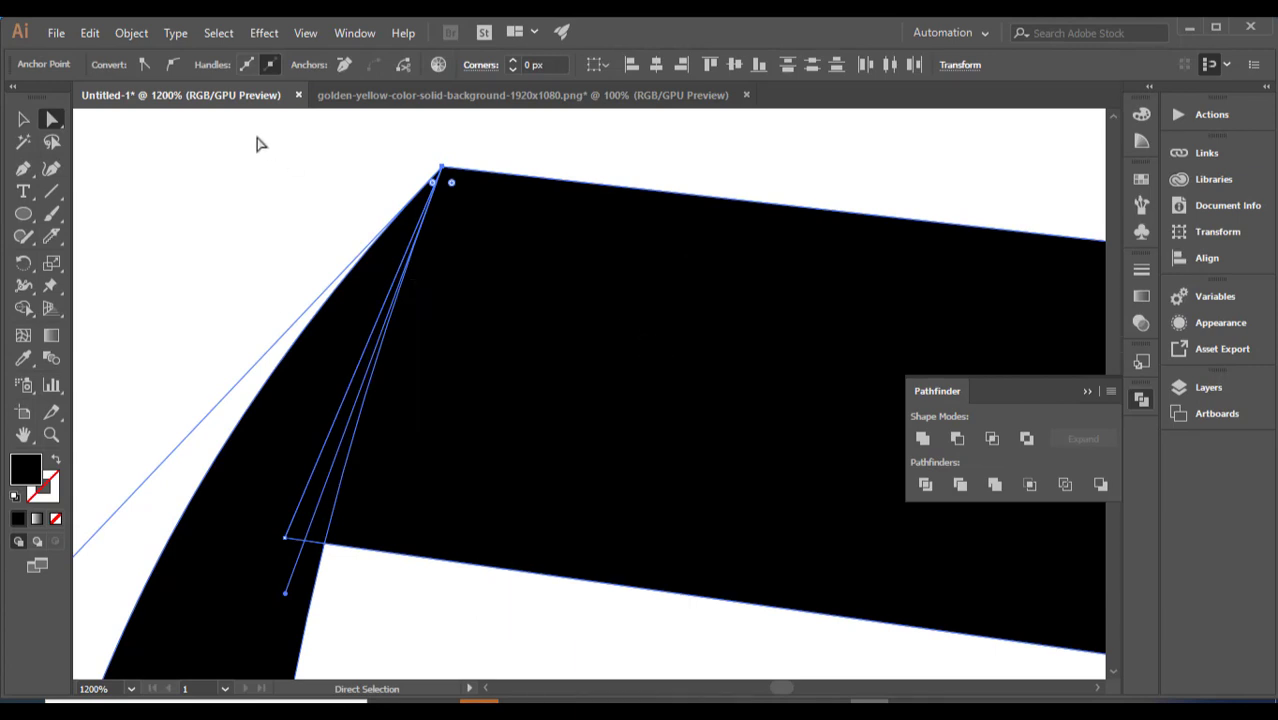
{"action": "left_click", "coordinate": [257, 143]}
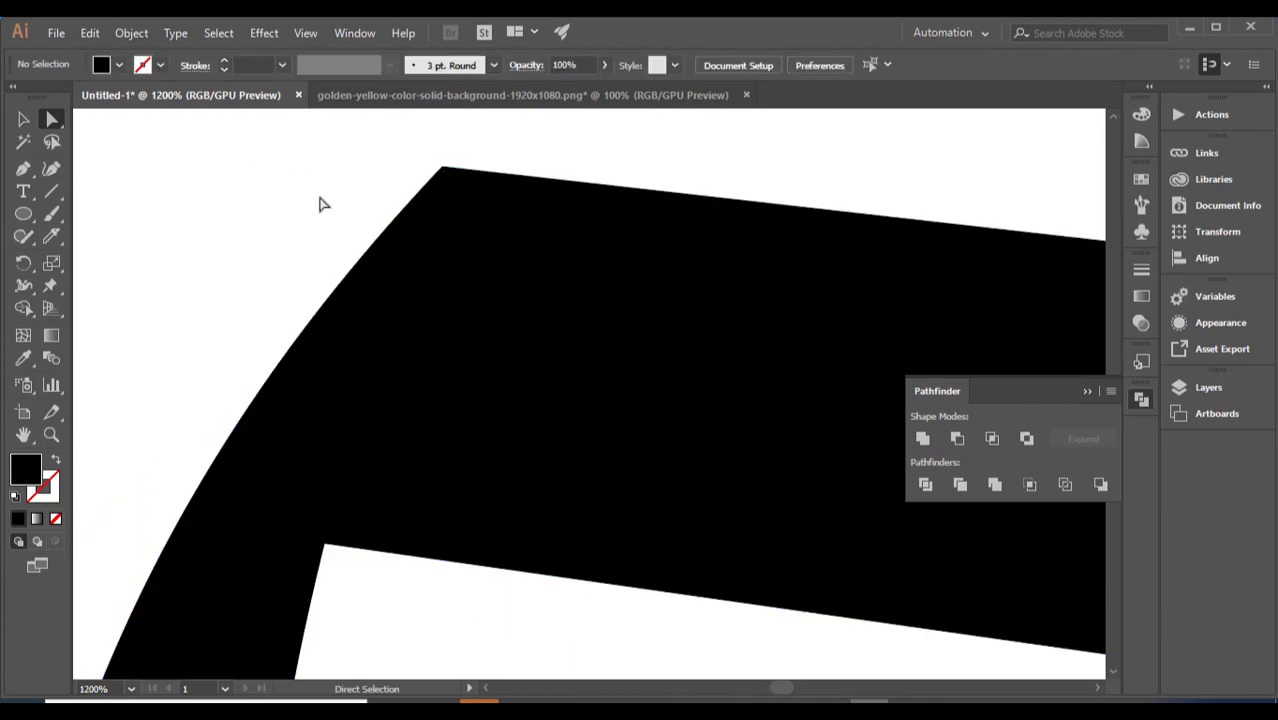
Extend the crescent's lower tip to the right beneath the X and move the X bar's lower-right foot corner onto that tip
{"action": "left_click", "coordinate": [51, 193]}
{"action": "key", "text": "ctrl+minus"}
{"action": "key", "text": "ctrl+minus"}
{"action": "key", "text": "ctrl+minus"}
{"action": "key", "text": "ctrl+minus"}
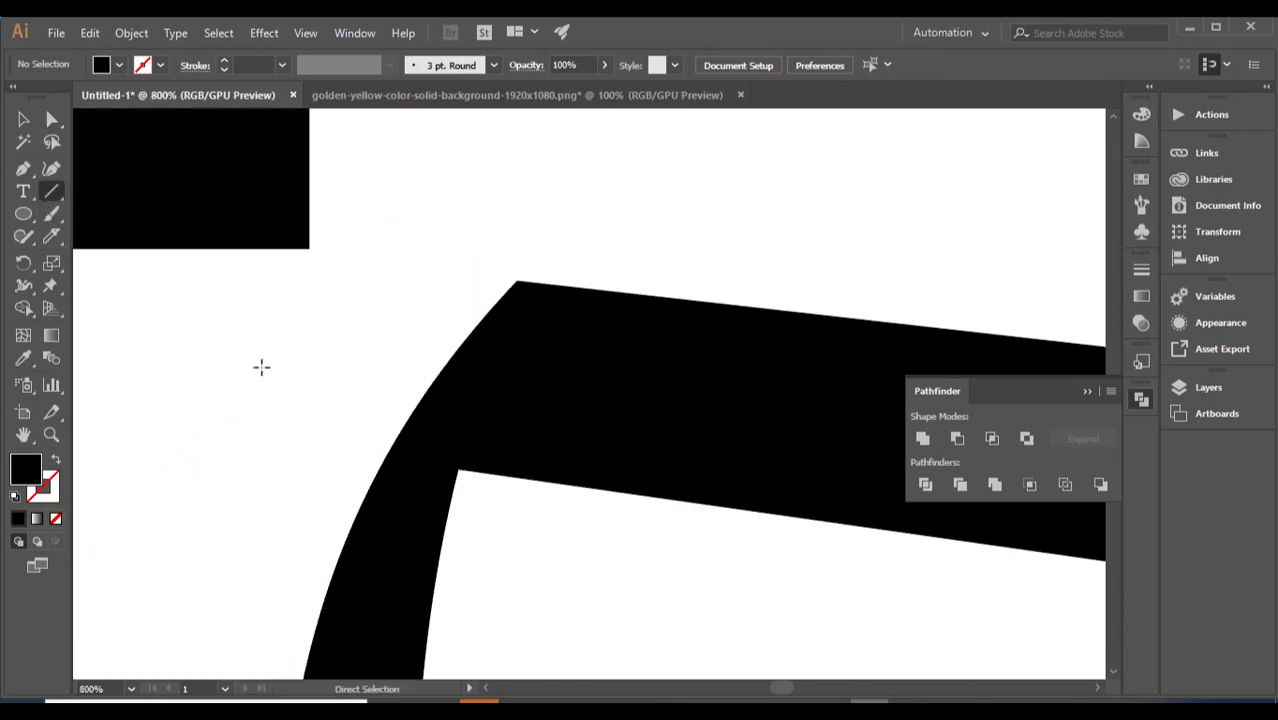
{"action": "key", "text": "ctrl+minus"}
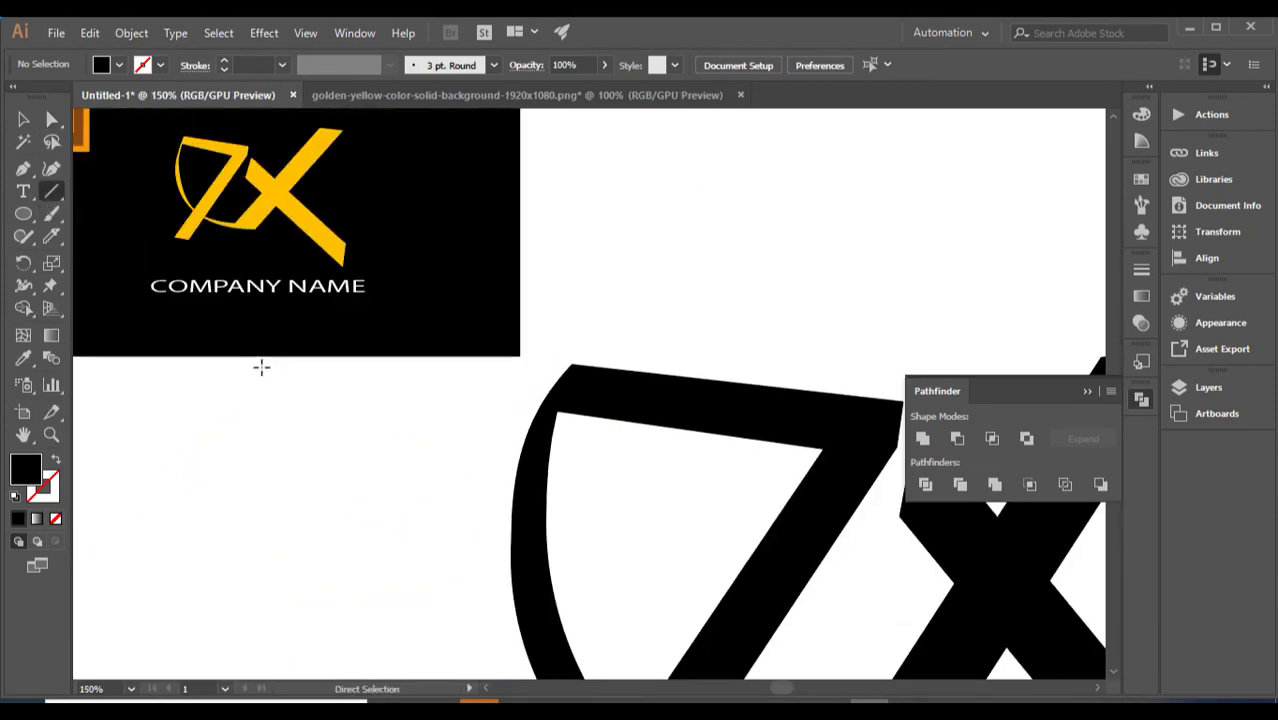
{"action": "key", "text": "ctrl+minus"}
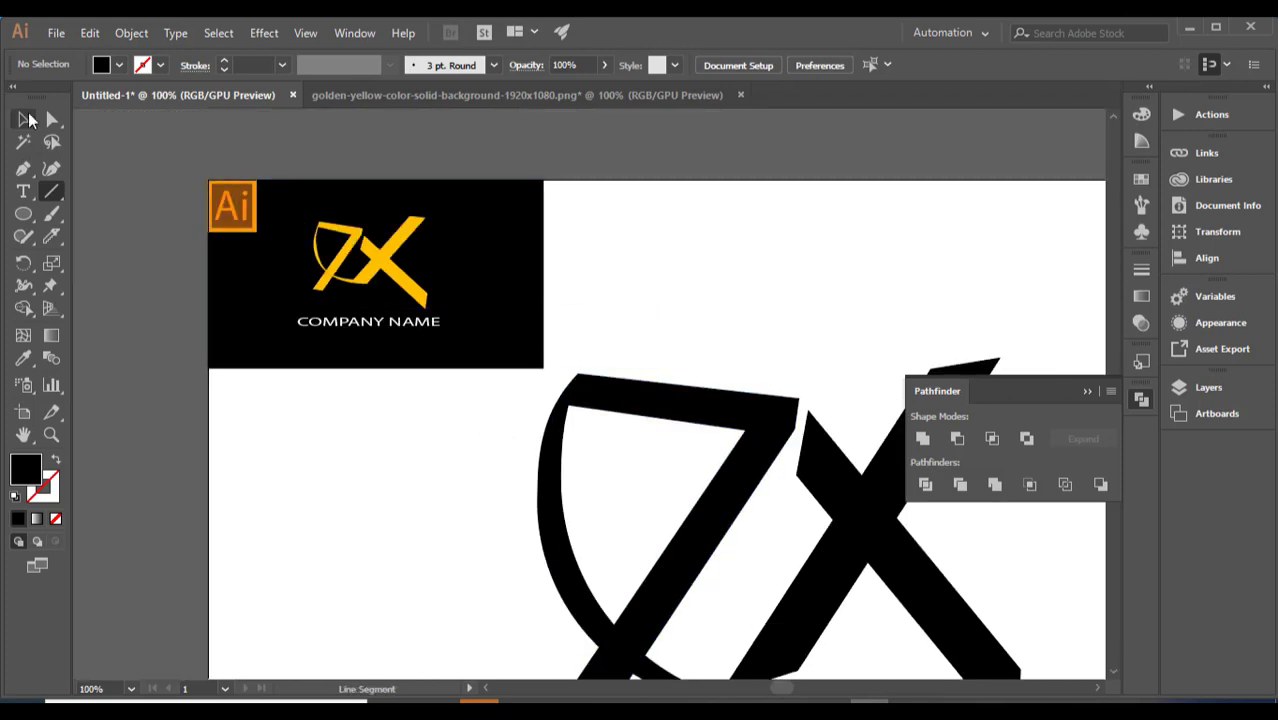
{"action": "left_click", "coordinate": [25, 120]}
{"action": "left_click_drag", "start_coordinate": [718, 318], "coordinate": [502, 103]}
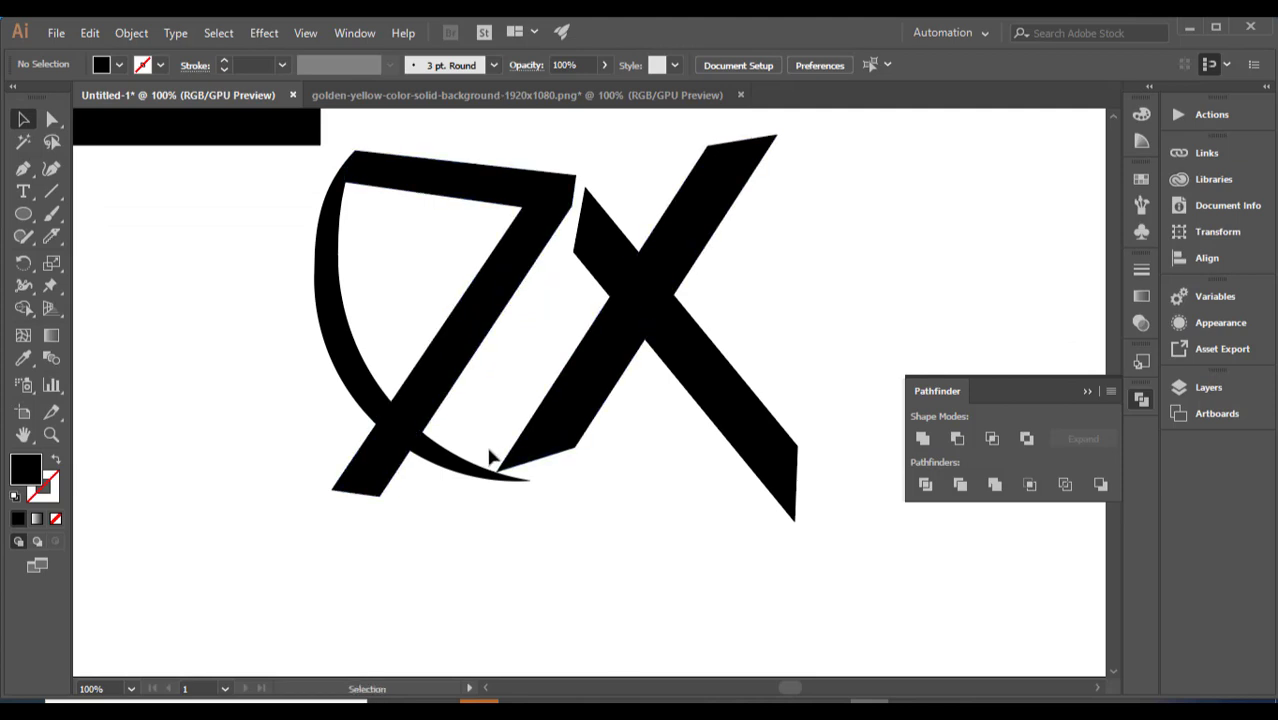
{"action": "scroll", "coordinate": [489, 457], "scroll_direction": "up", "scroll_amount": 6}
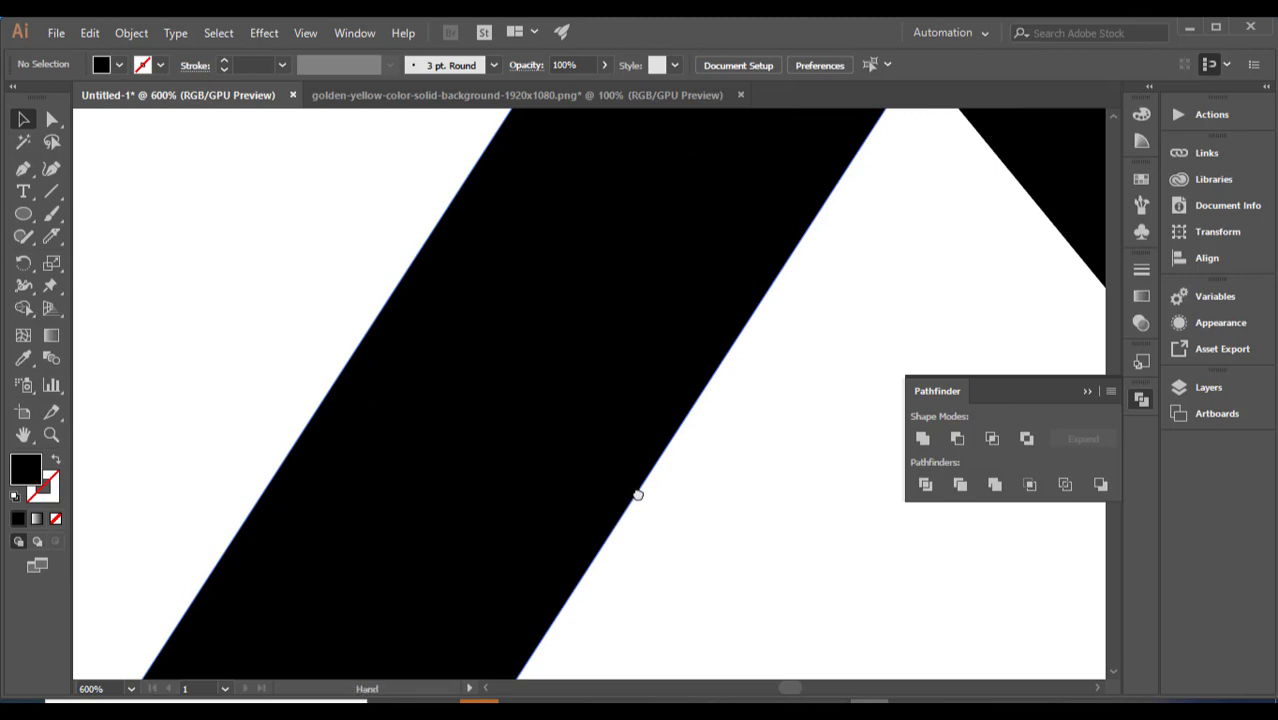
{"action": "left_click_drag", "start_coordinate": [636, 491], "coordinate": [812, 130]}
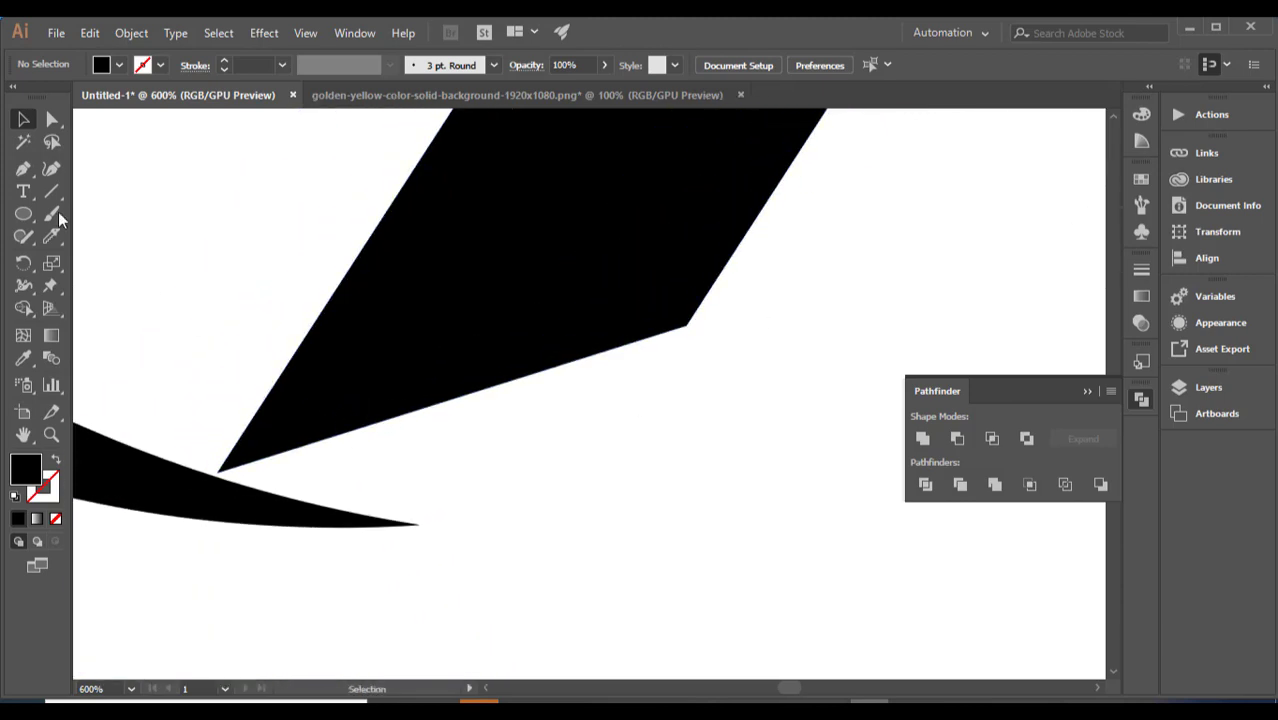
{"action": "left_click", "coordinate": [53, 118]}
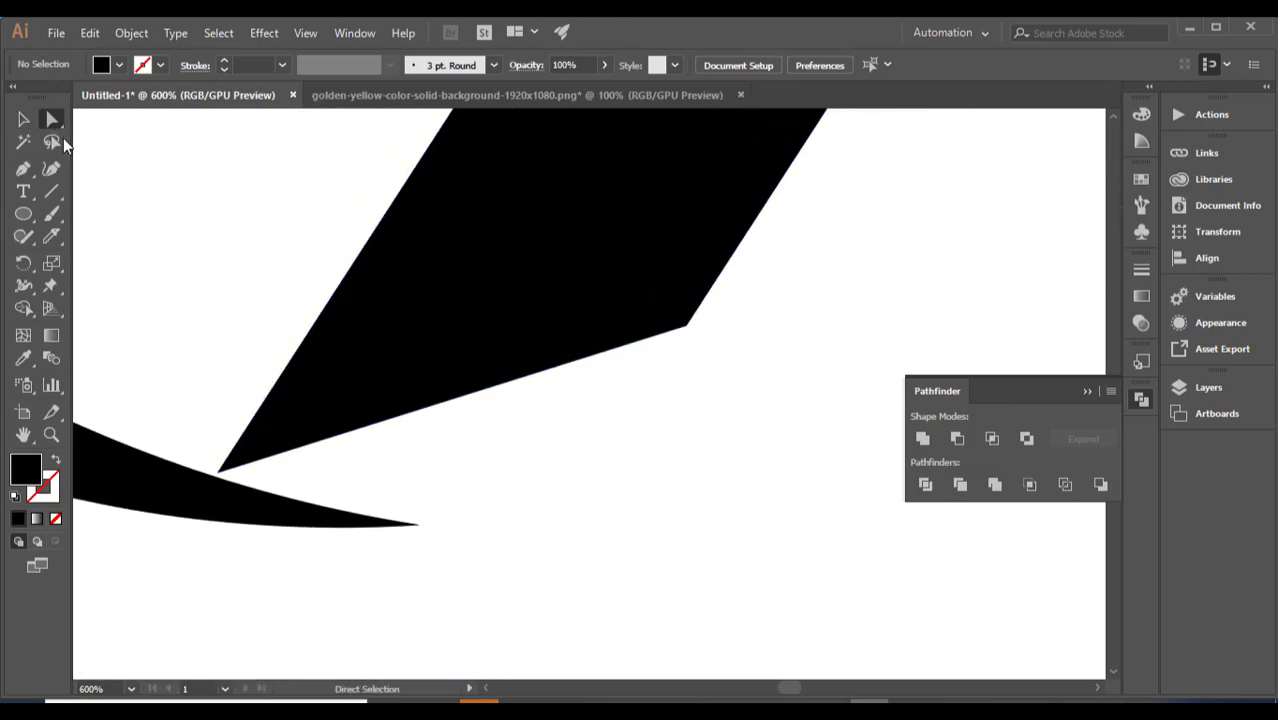
{"action": "left_click", "coordinate": [281, 505]}
{"action": "left_click_drag", "start_coordinate": [421, 527], "coordinate": [619, 531]}
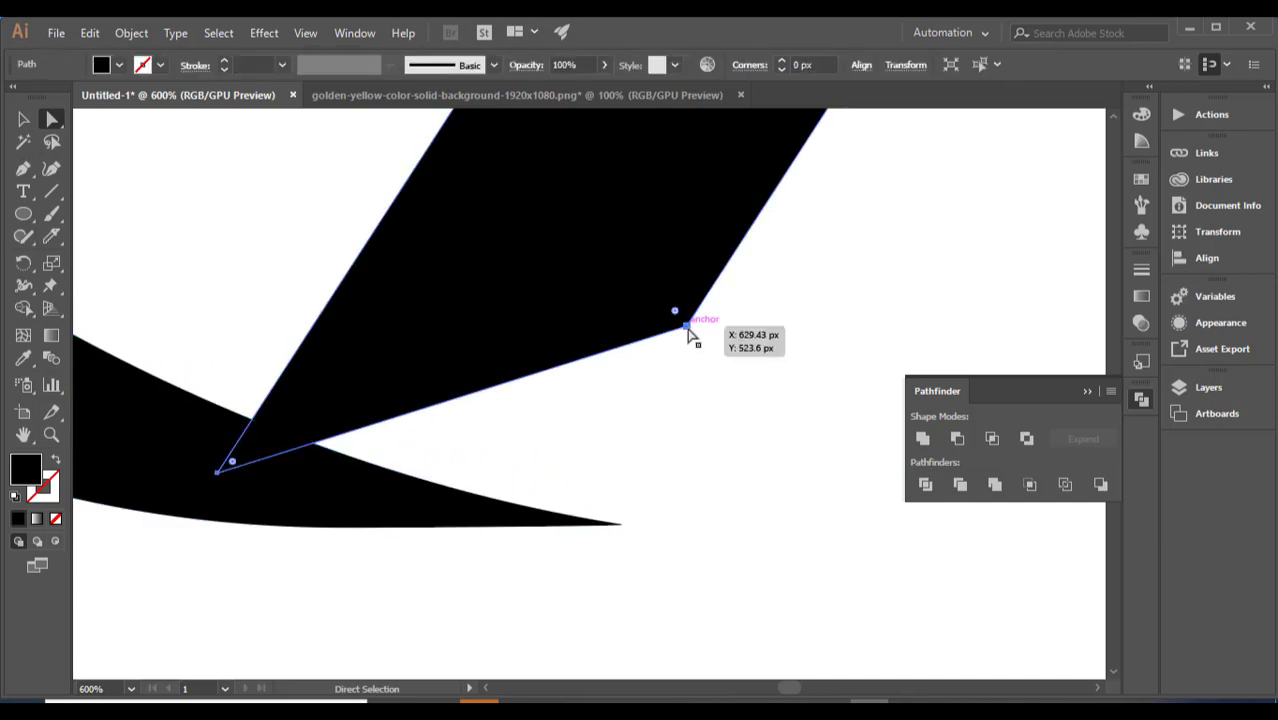
{"action": "left_click_drag", "start_coordinate": [686, 331], "coordinate": [620, 522]}
{"action": "left_click", "coordinate": [670, 516]}
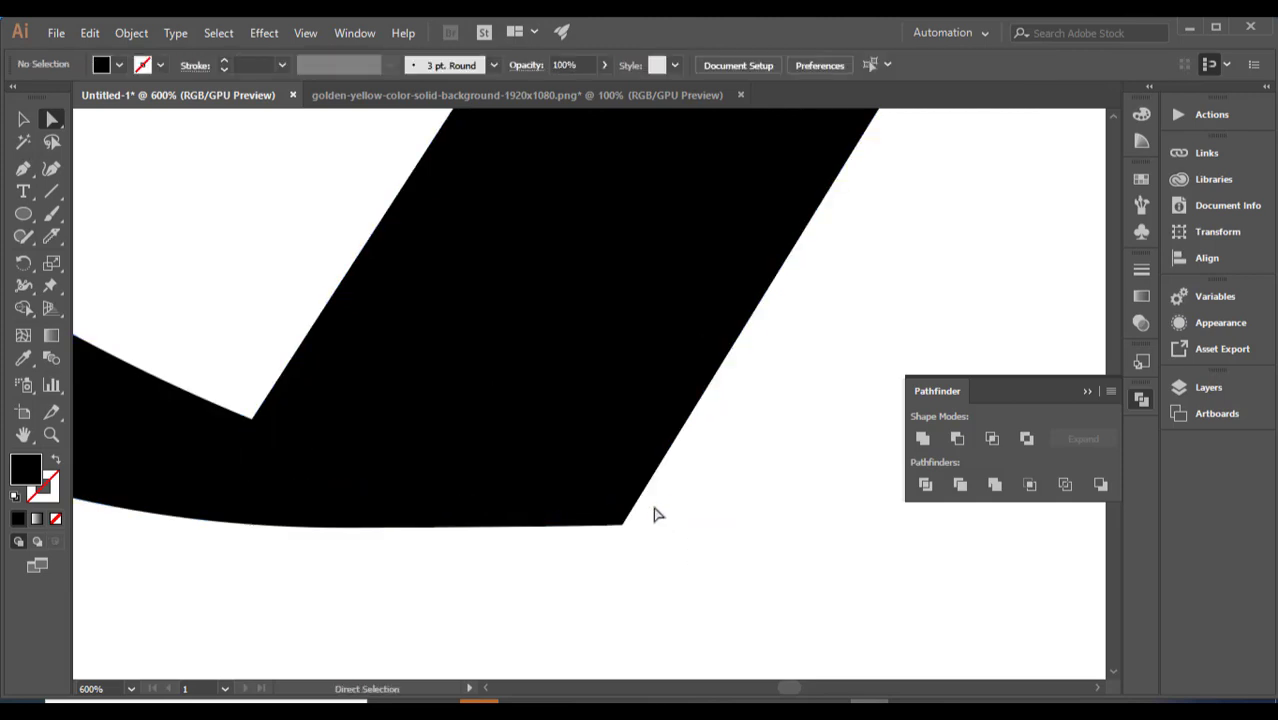
Group the 7, the crescent and both X bars into one object
{"action": "scroll", "coordinate": [655, 515], "scroll_direction": "down", "scroll_amount": 6}
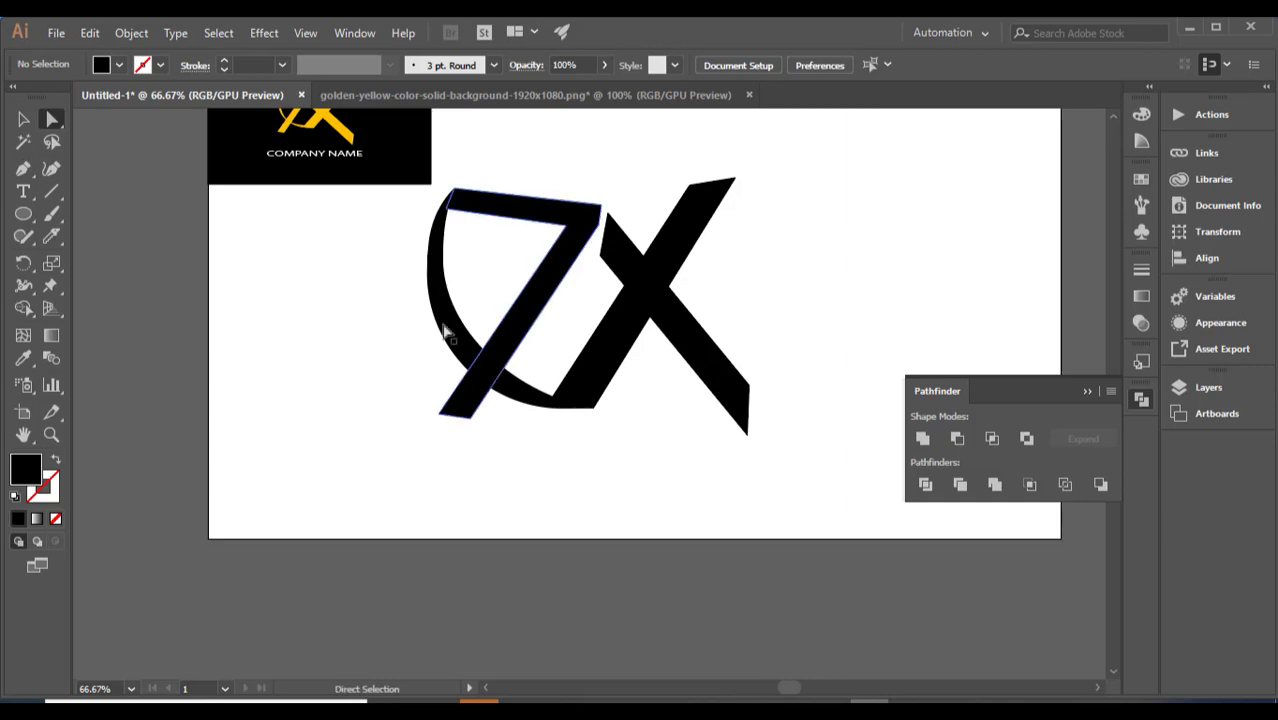
{"action": "left_click_drag", "start_coordinate": [367, 215], "coordinate": [710, 376]}
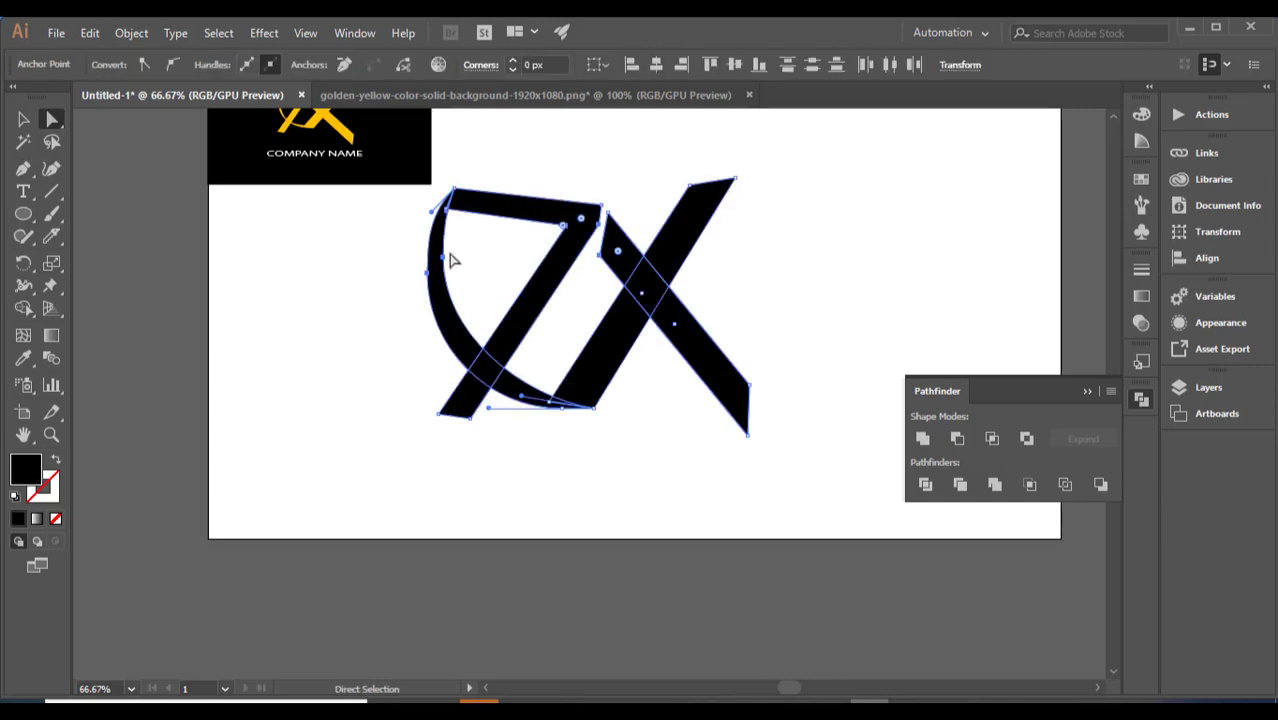
{"action": "left_click", "coordinate": [24, 124]}
{"action": "right_click", "coordinate": [527, 362]}
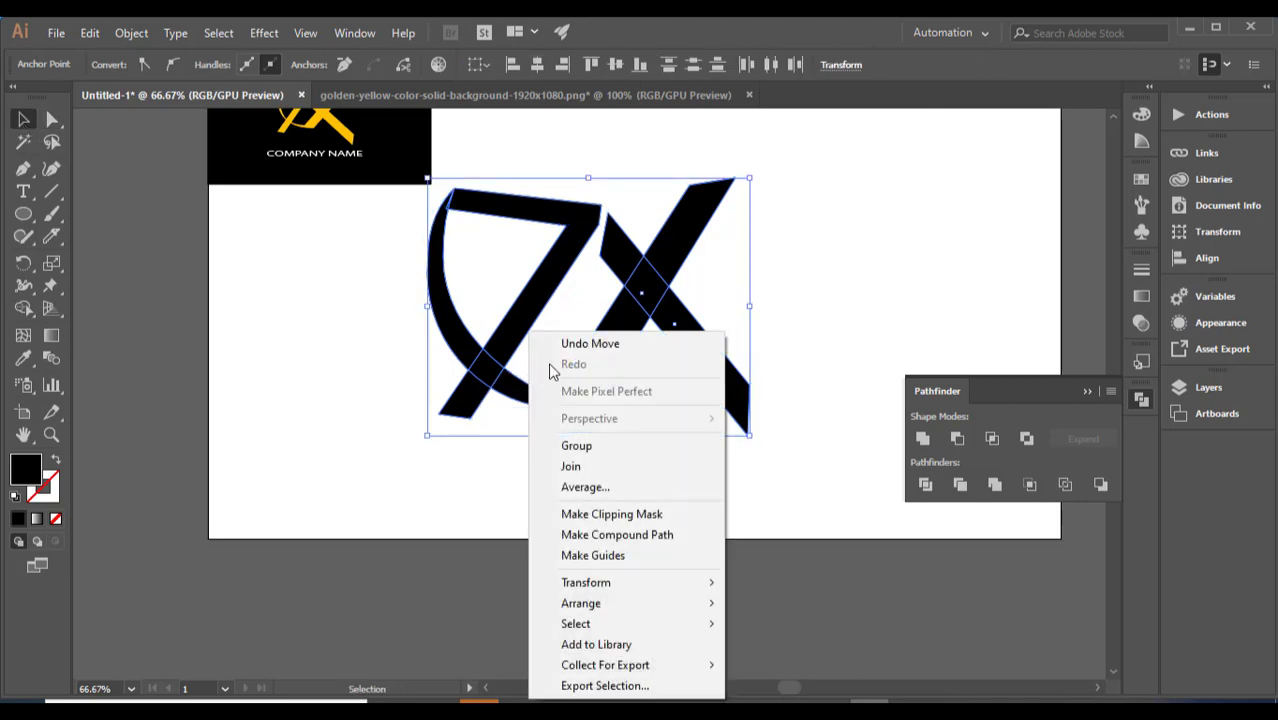
{"action": "left_click", "coordinate": [610, 446]}
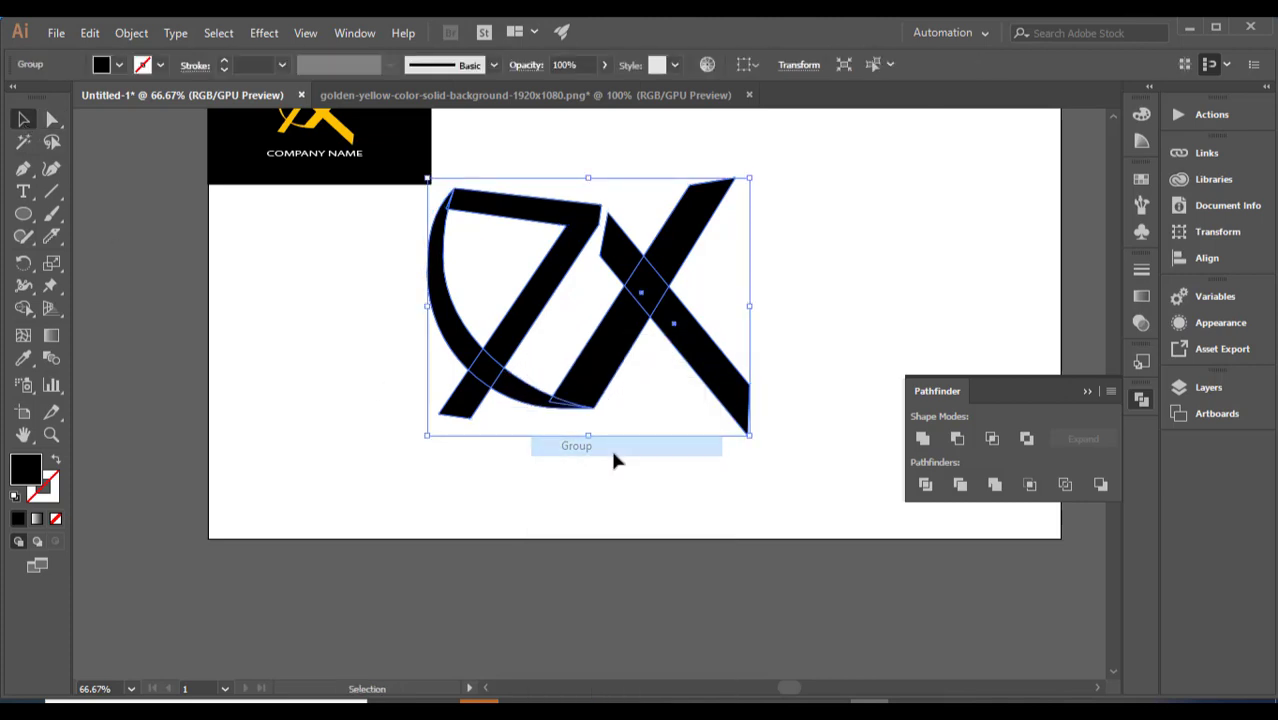
Fill the grouped logo with the golden yellow sampled from the reference logo
{"action": "left_click", "coordinate": [24, 358]}
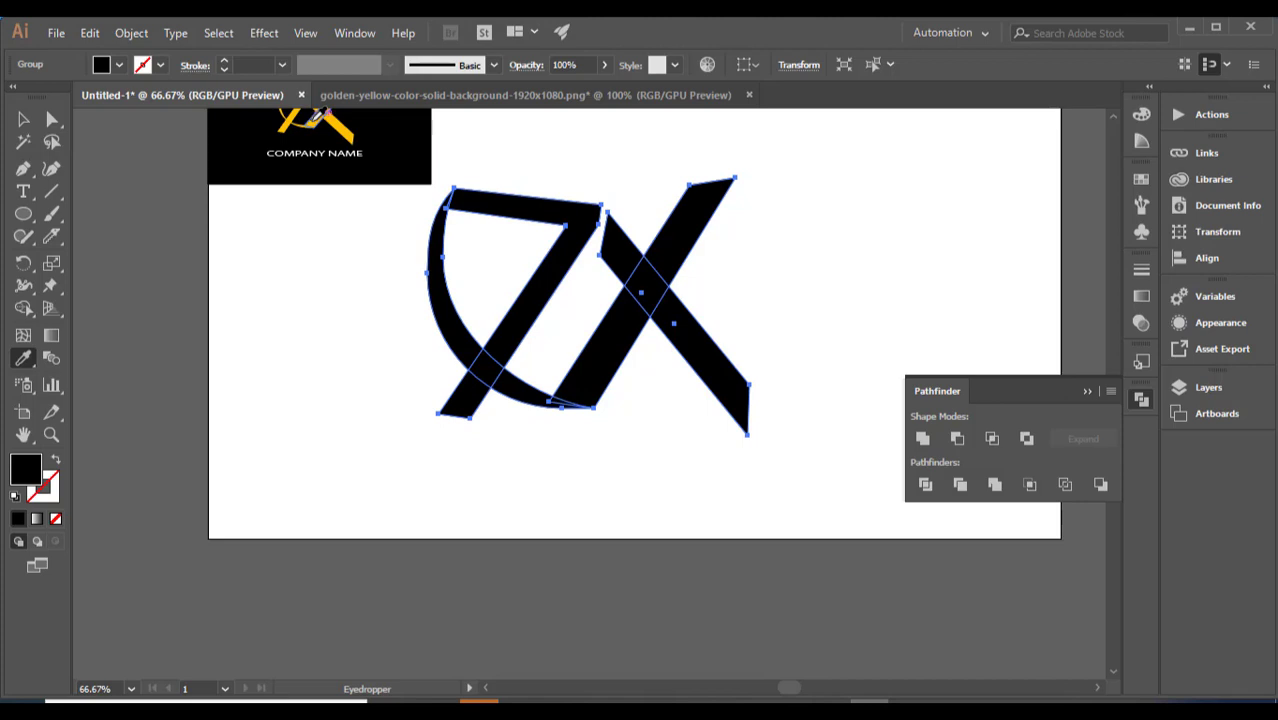
{"action": "left_click", "coordinate": [317, 117]}
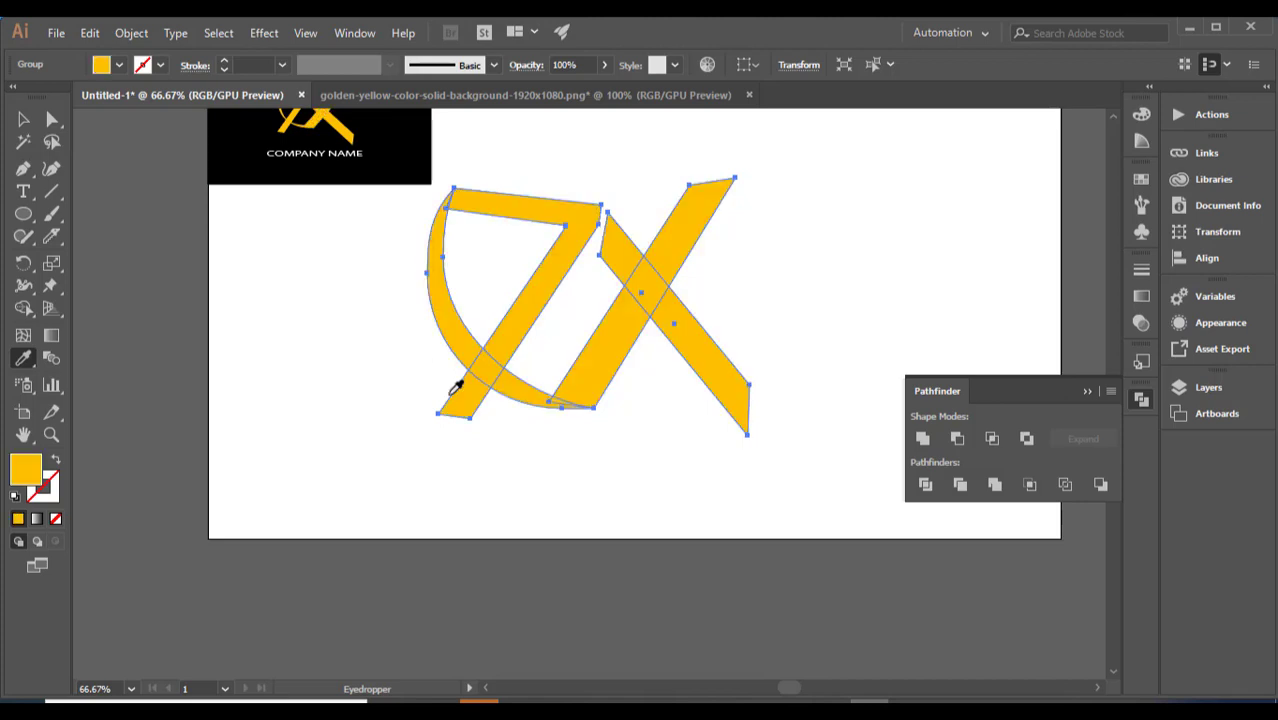
{"action": "left_click_drag", "start_coordinate": [402, 391], "coordinate": [356, 453]}
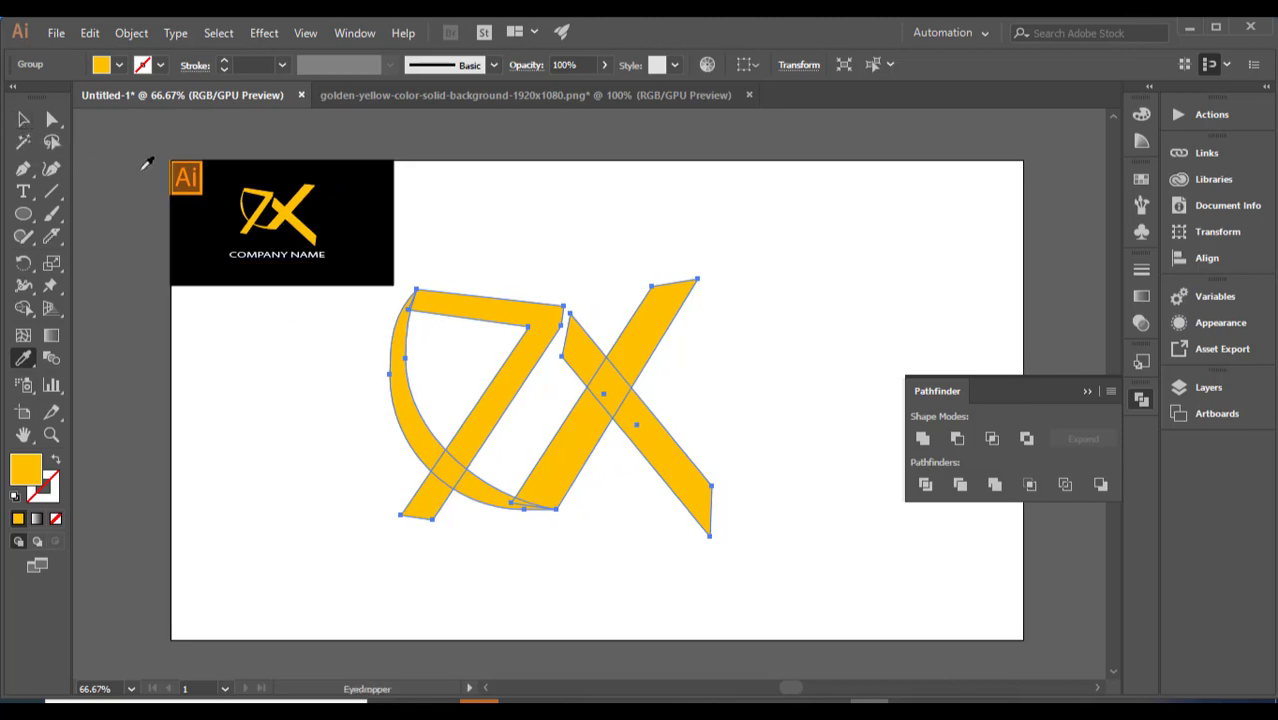
Move the yellow logo slightly to the right and delete the reference logo image from the artboard
{"action": "left_click", "coordinate": [25, 120]}
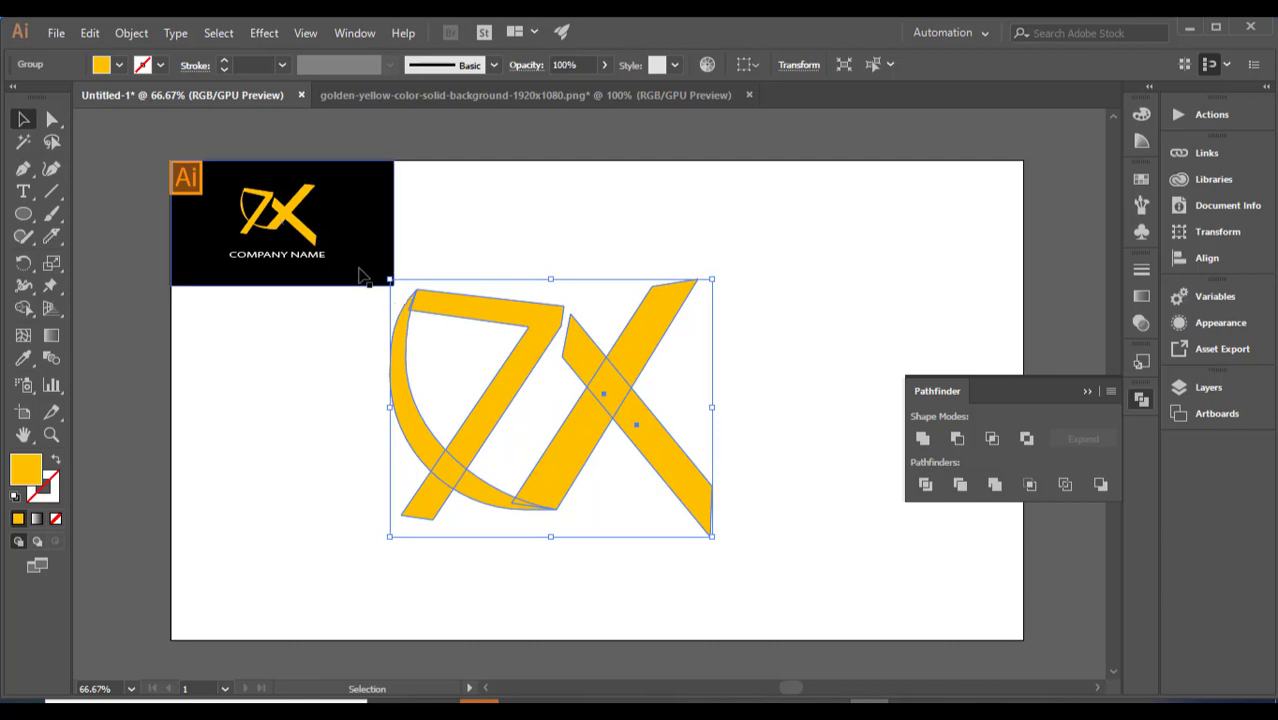
{"action": "left_click_drag", "start_coordinate": [520, 362], "coordinate": [538, 362]}
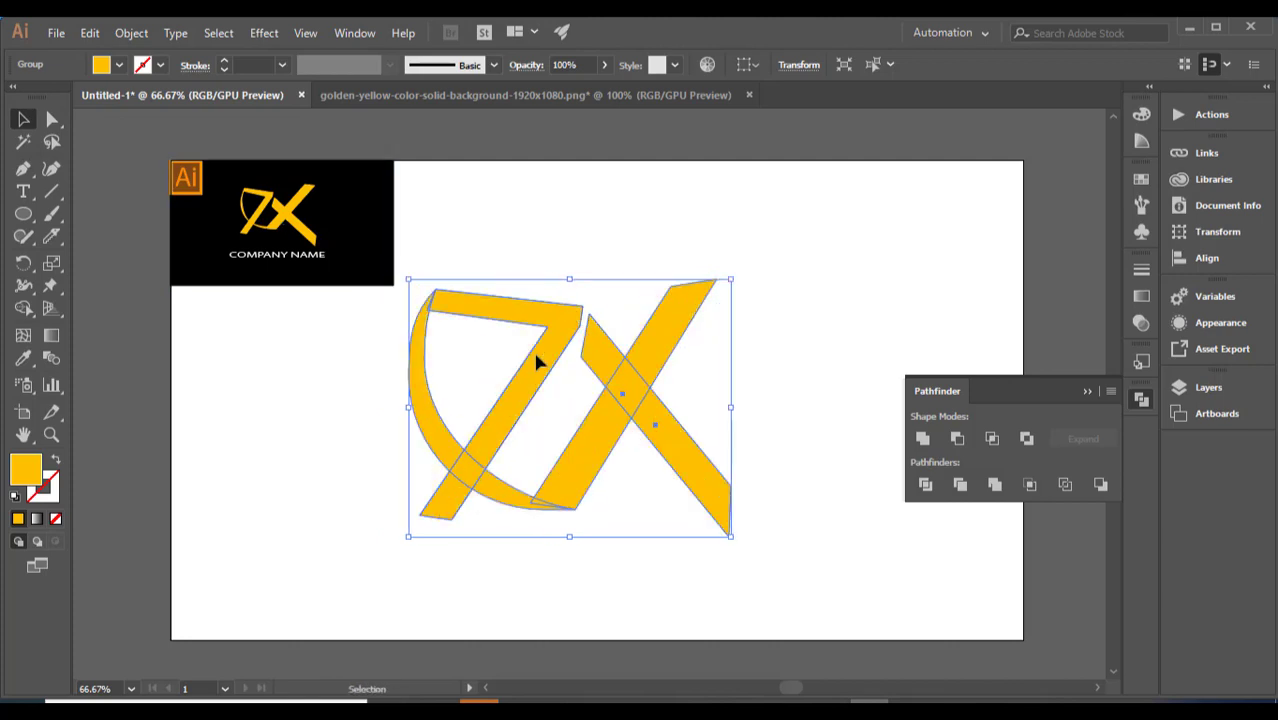
{"action": "left_click", "coordinate": [318, 237]}
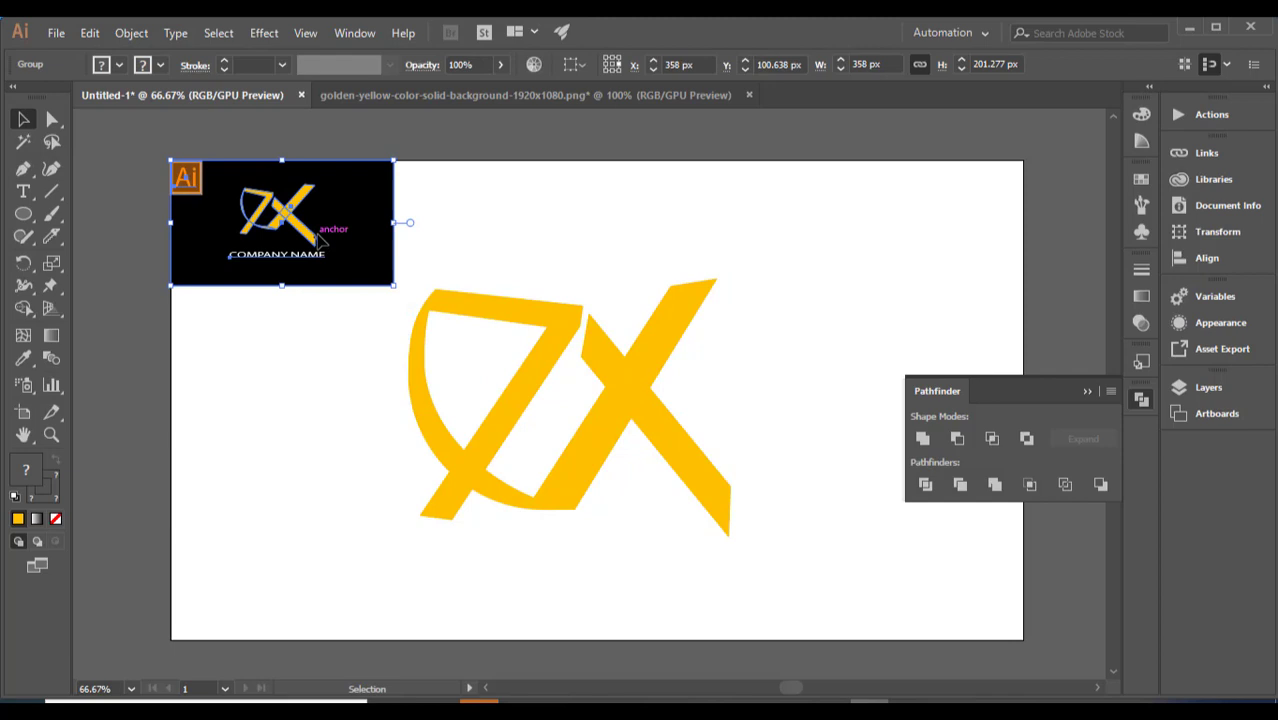
{"action": "key", "text": "Delete"}
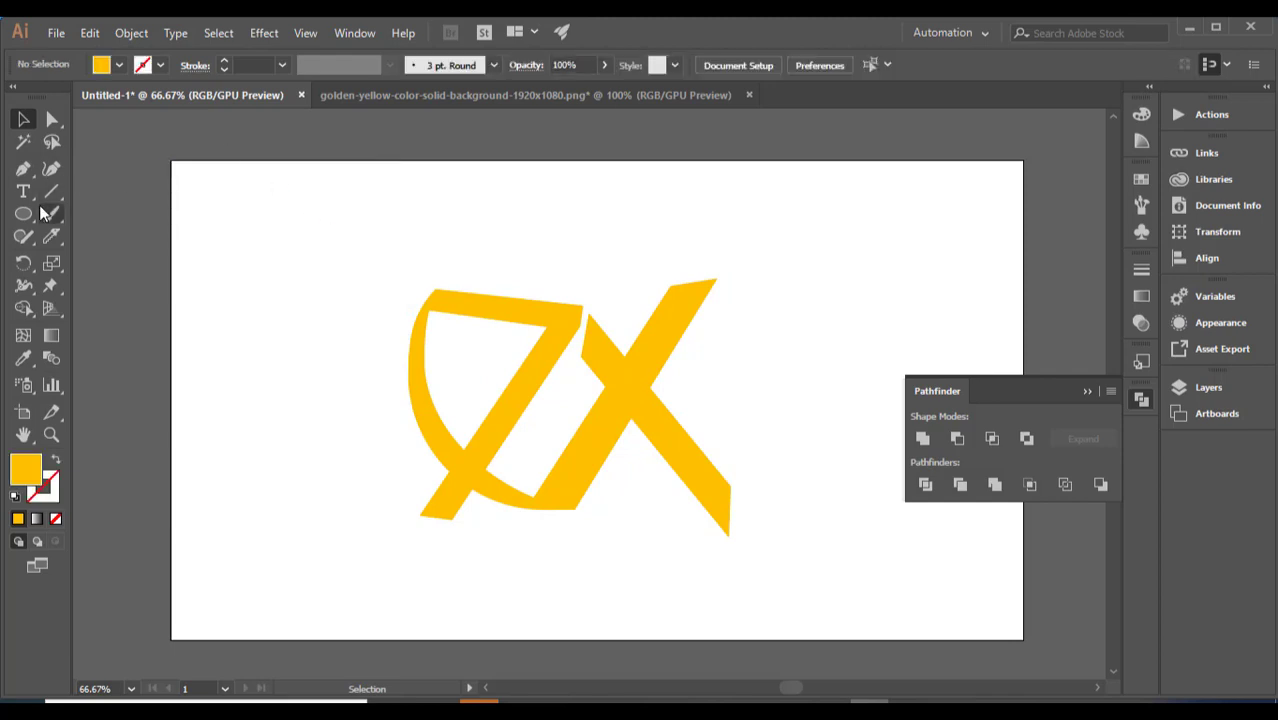
Draw a 1366 × 768 px rectangle covering the whole artboard and give it a black fill with a white stroke
{"action": "left_click_drag", "start_coordinate": [41, 208], "coordinate": [110, 211]}
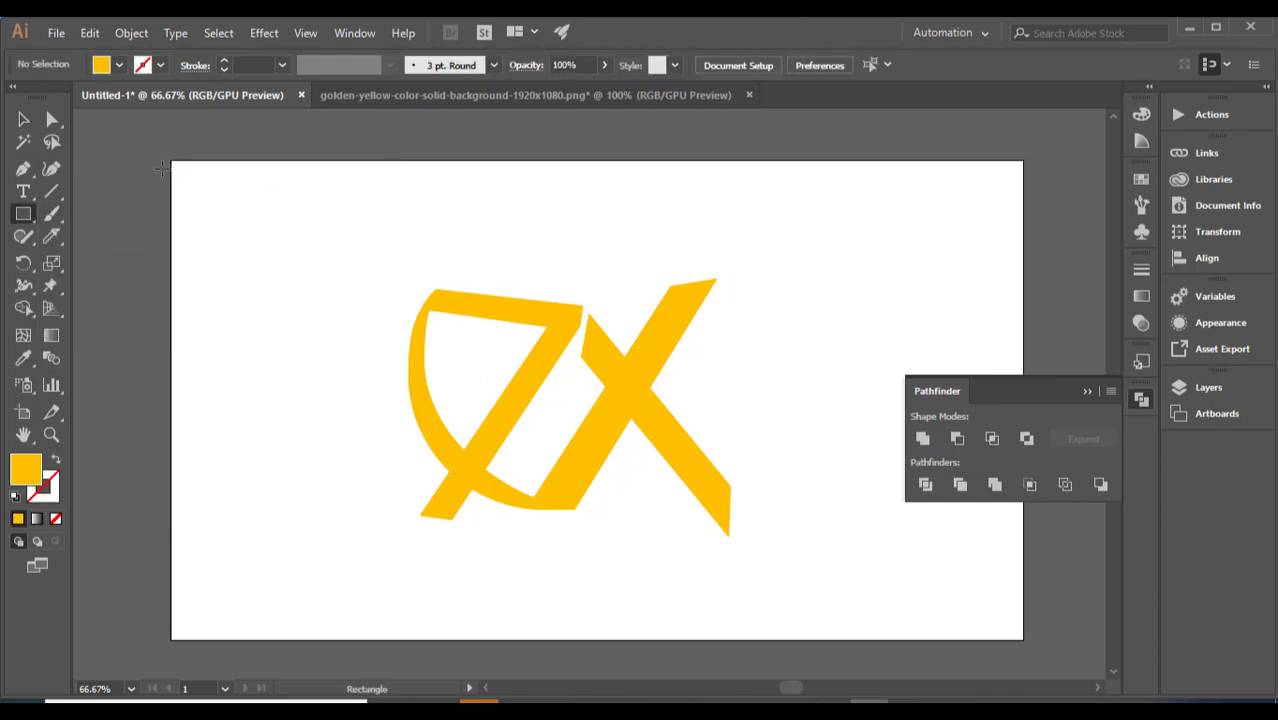
{"action": "left_click_drag", "start_coordinate": [172, 161], "coordinate": [1023, 639]}
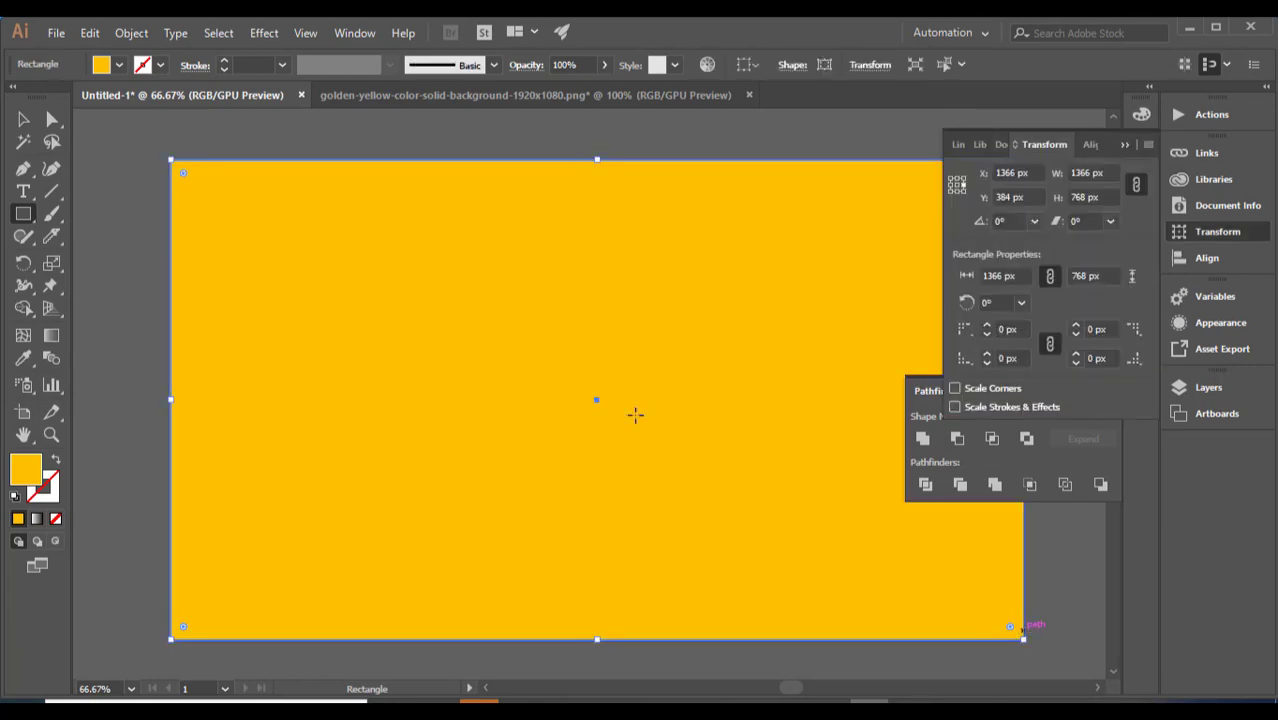
{"action": "left_click", "coordinate": [23, 119]}
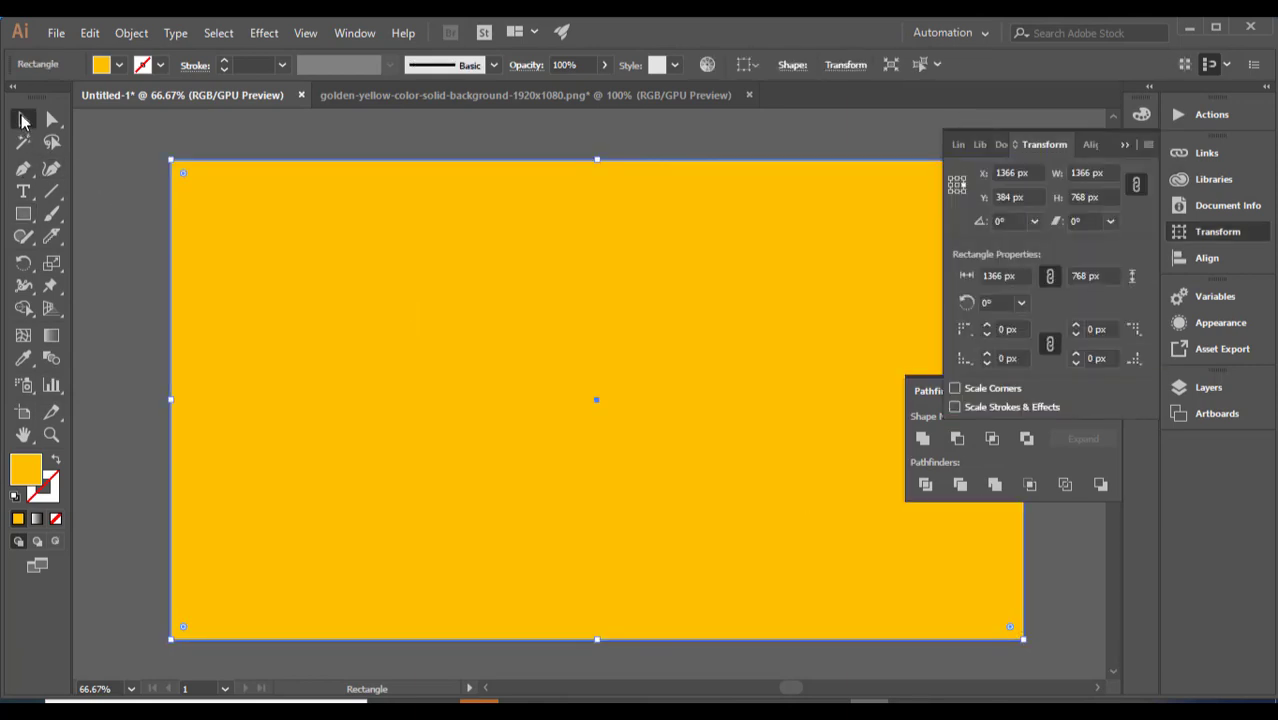
{"action": "left_click", "coordinate": [15, 498]}
{"action": "left_click", "coordinate": [55, 459]}
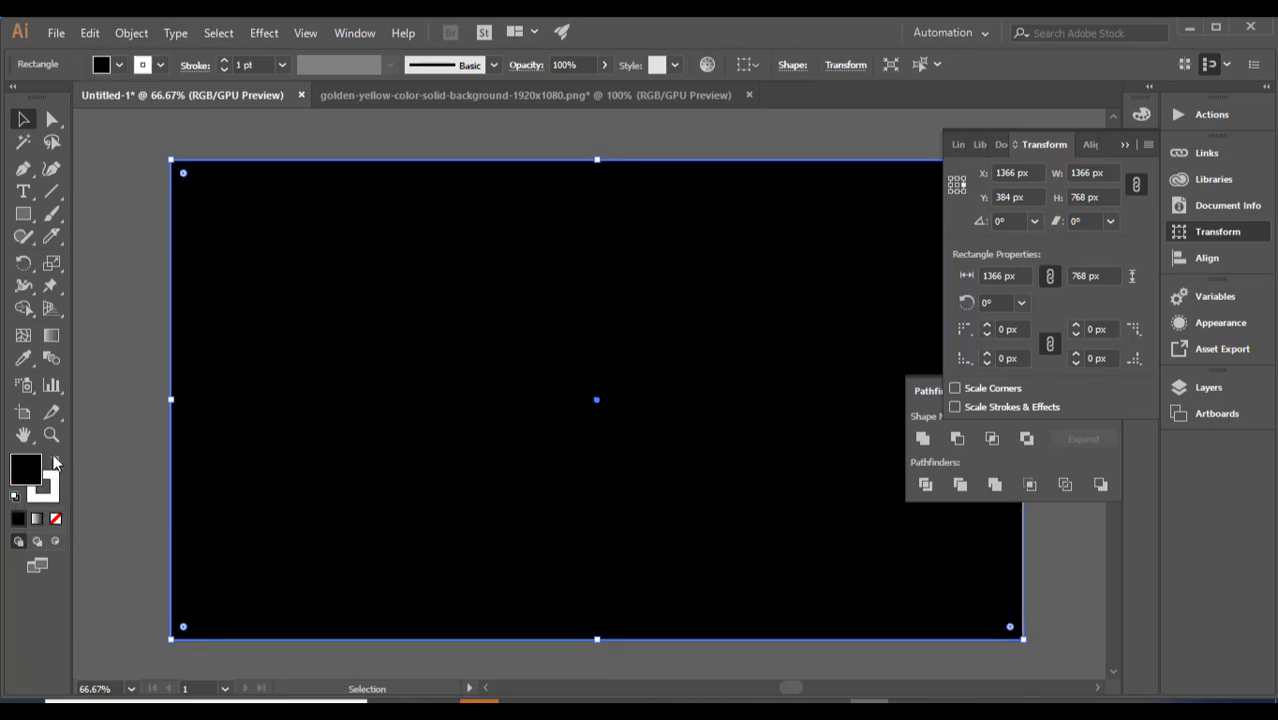
Send the black rectangle to the back and move the yellow logo slightly up to leave space beneath it
{"action": "right_click", "coordinate": [245, 345]}
{"action": "mouse_move", "coordinate": [340, 610]}
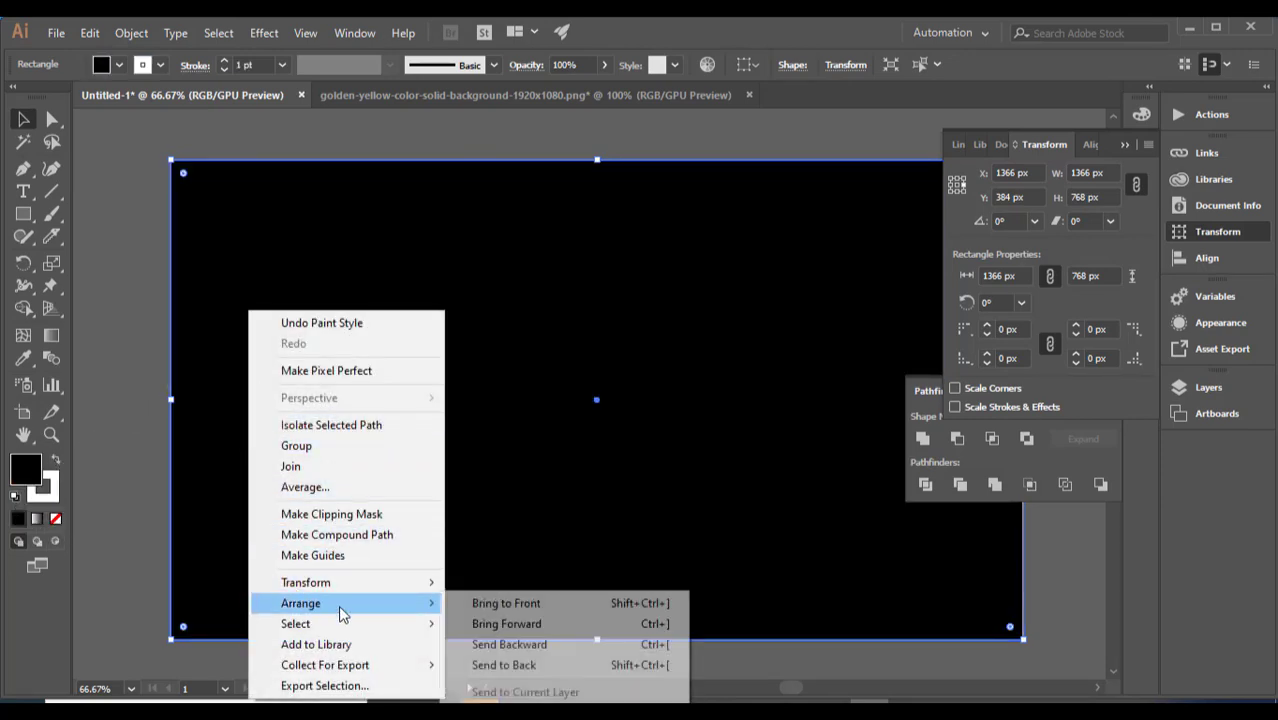
{"action": "left_click", "coordinate": [487, 664]}
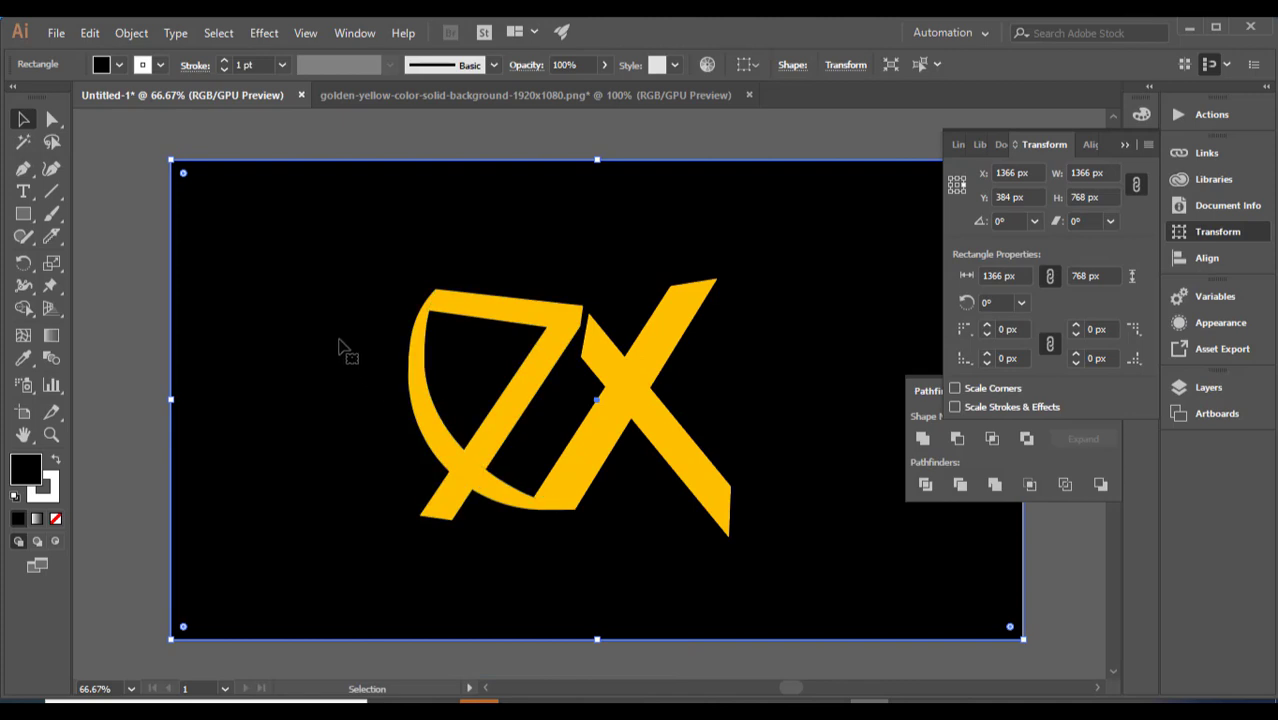
{"action": "left_click_drag", "start_coordinate": [515, 328], "coordinate": [507, 266]}
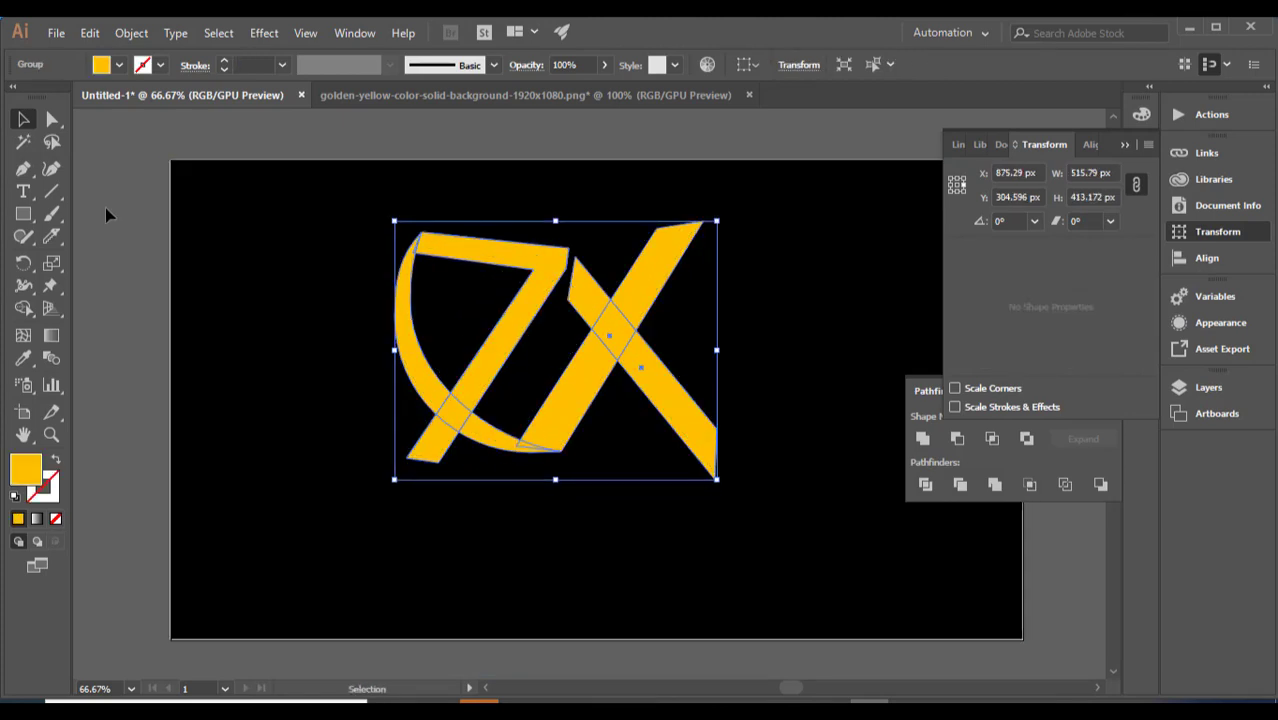
{"action": "left_click", "coordinate": [109, 236]}
Add the text "COMPANY NAME", scale it to about 514 px wide (72.6 pt) and place it directly beneath the logo
{"action": "left_click", "coordinate": [23, 191]}
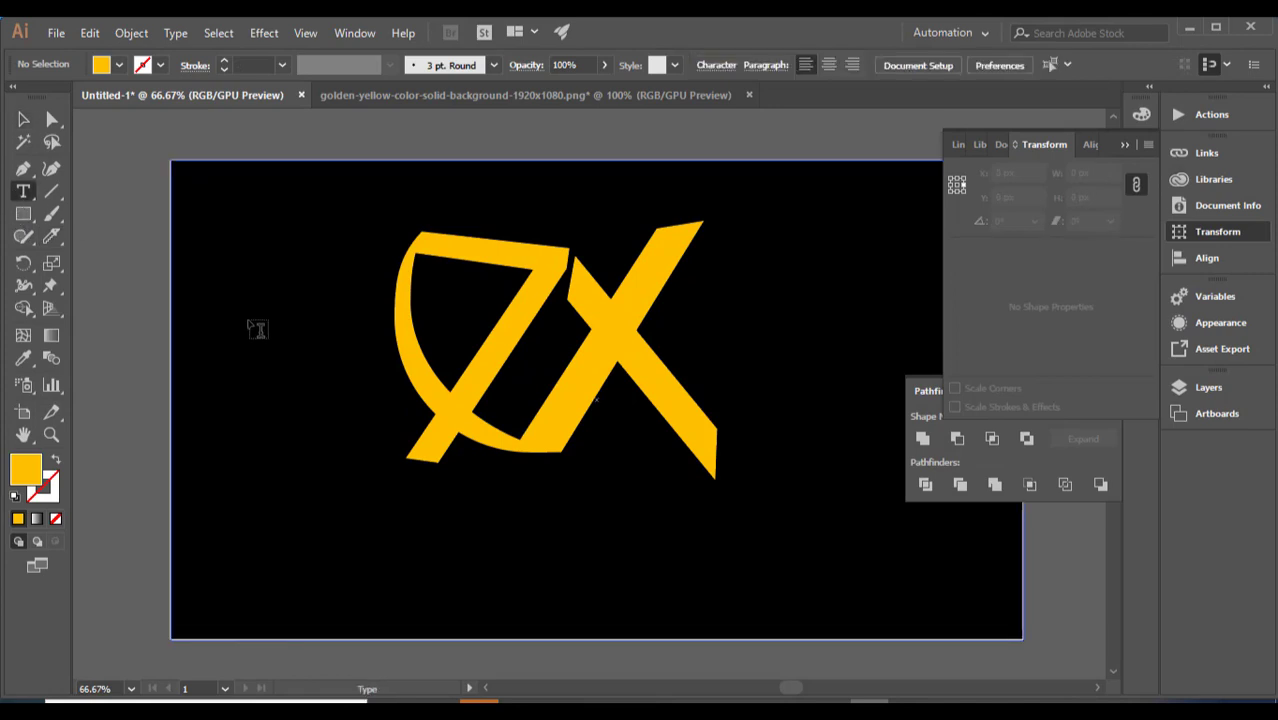
{"action": "left_click", "coordinate": [255, 330]}
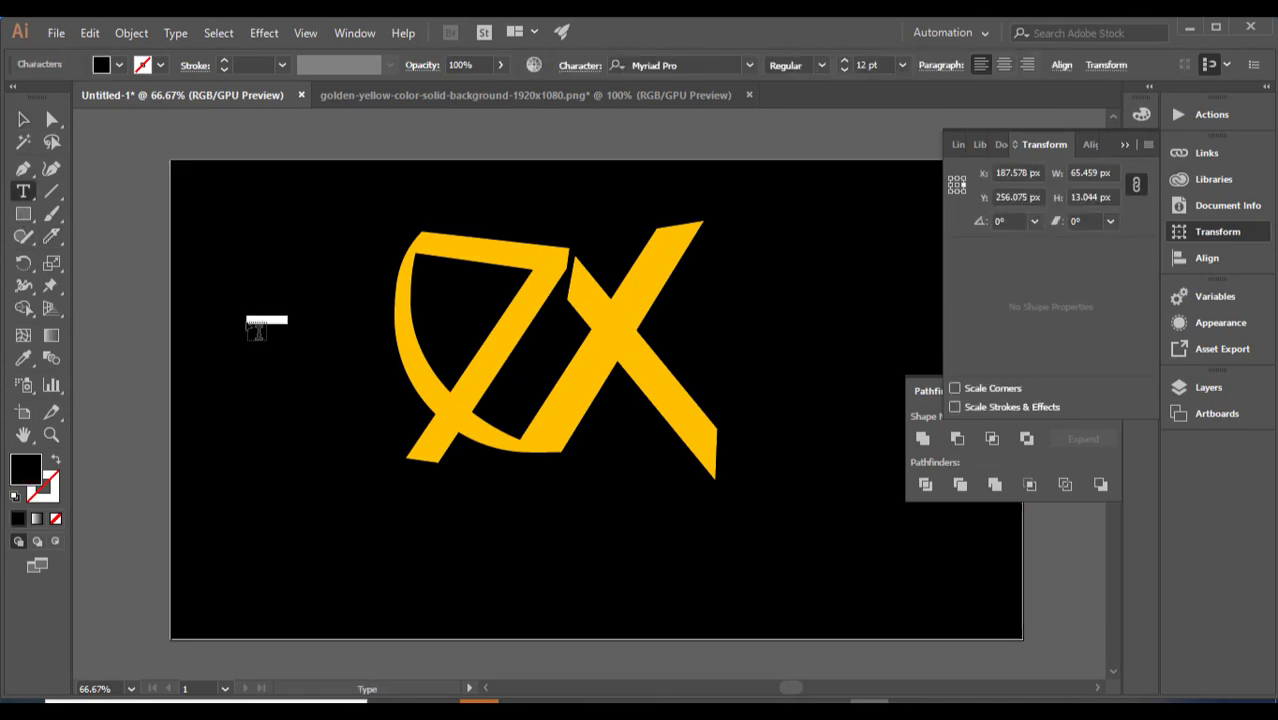
{"action": "type", "text": "C"}
{"action": "left_click", "coordinate": [23, 119]}
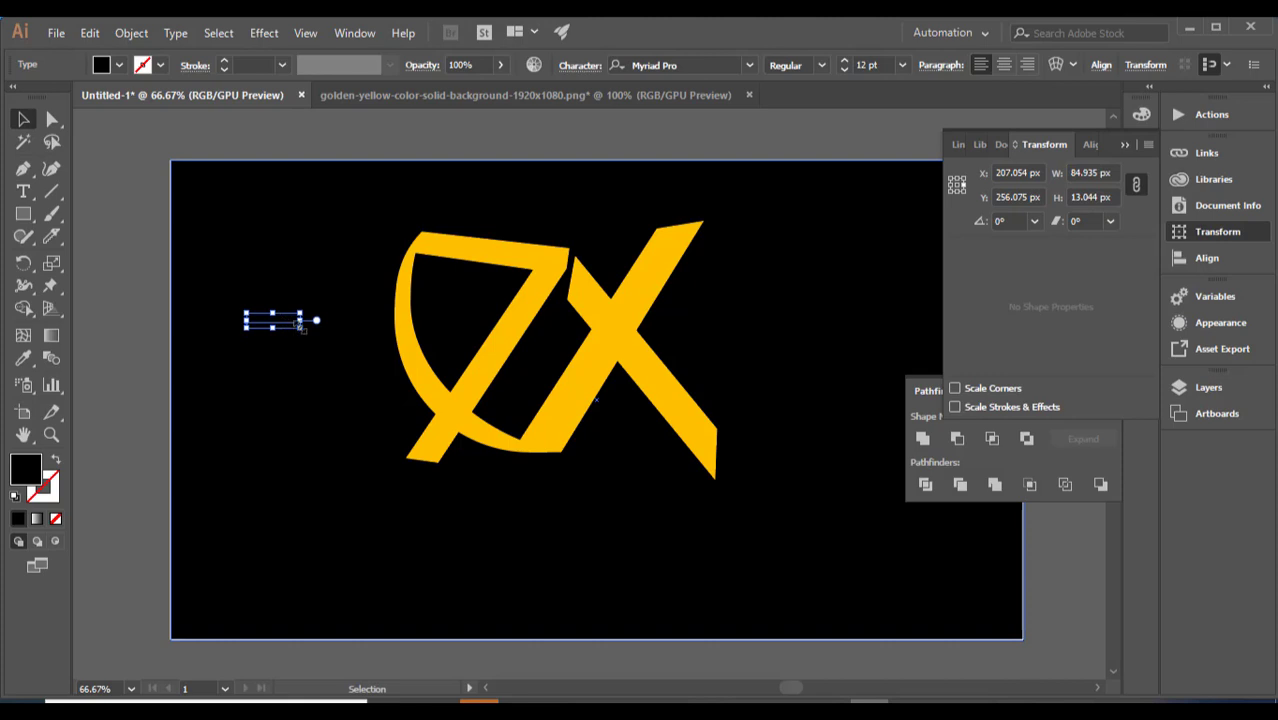
{"action": "left_click_drag", "start_coordinate": [301, 326], "coordinate": [568, 470]}
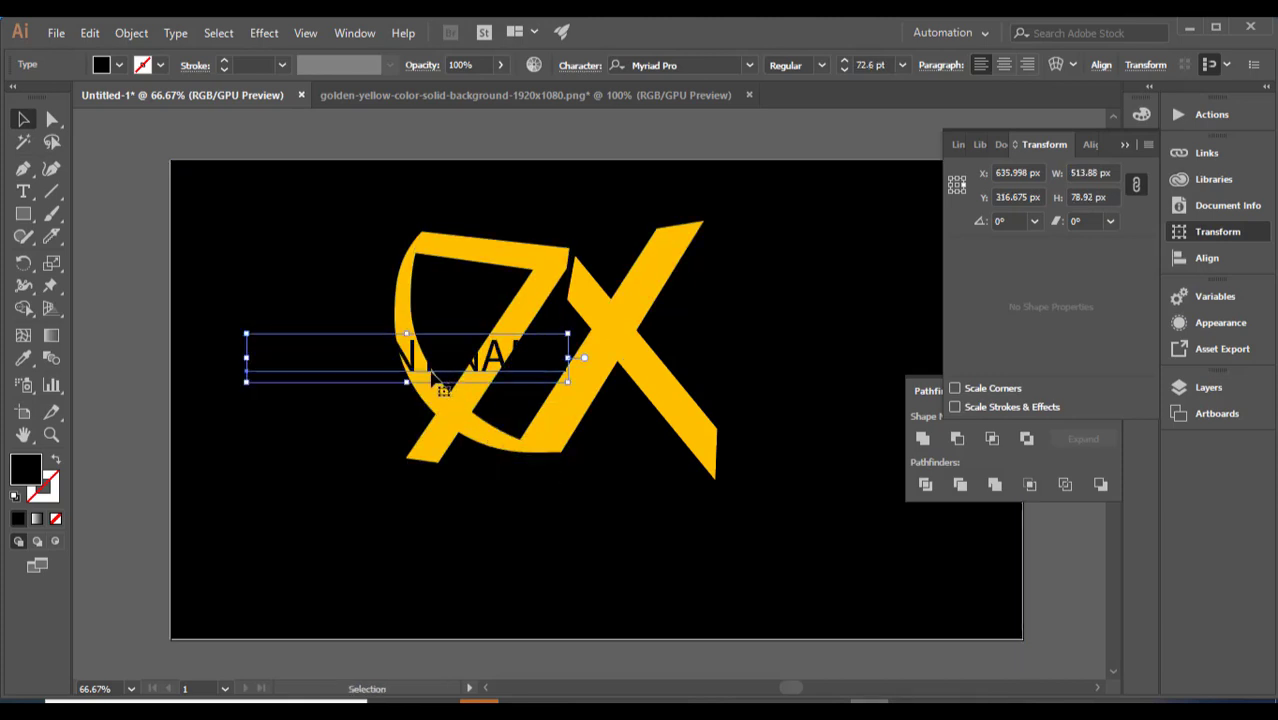
{"action": "left_click_drag", "start_coordinate": [433, 380], "coordinate": [582, 540]}
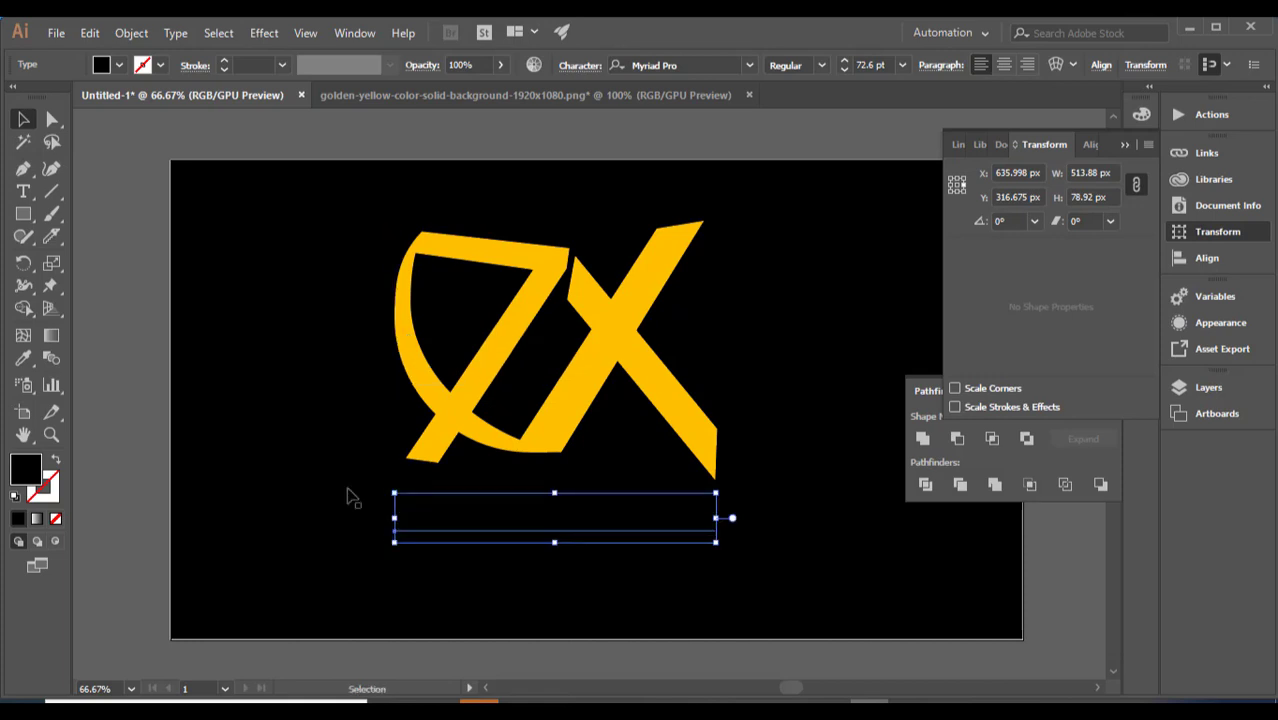
Give the company name text the default white fill and black stroke, and collapse the open Transform and Pathfinder panels
{"action": "left_click", "coordinate": [14, 497]}
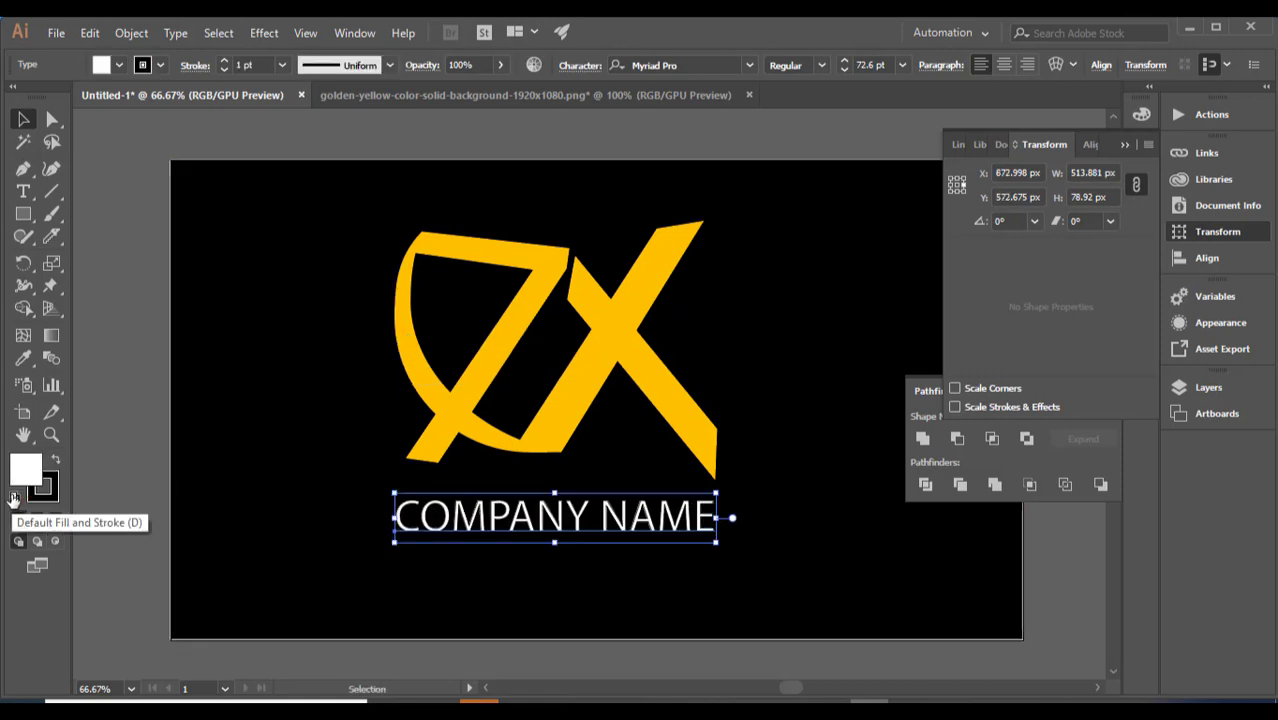
{"action": "left_click", "coordinate": [128, 309]}
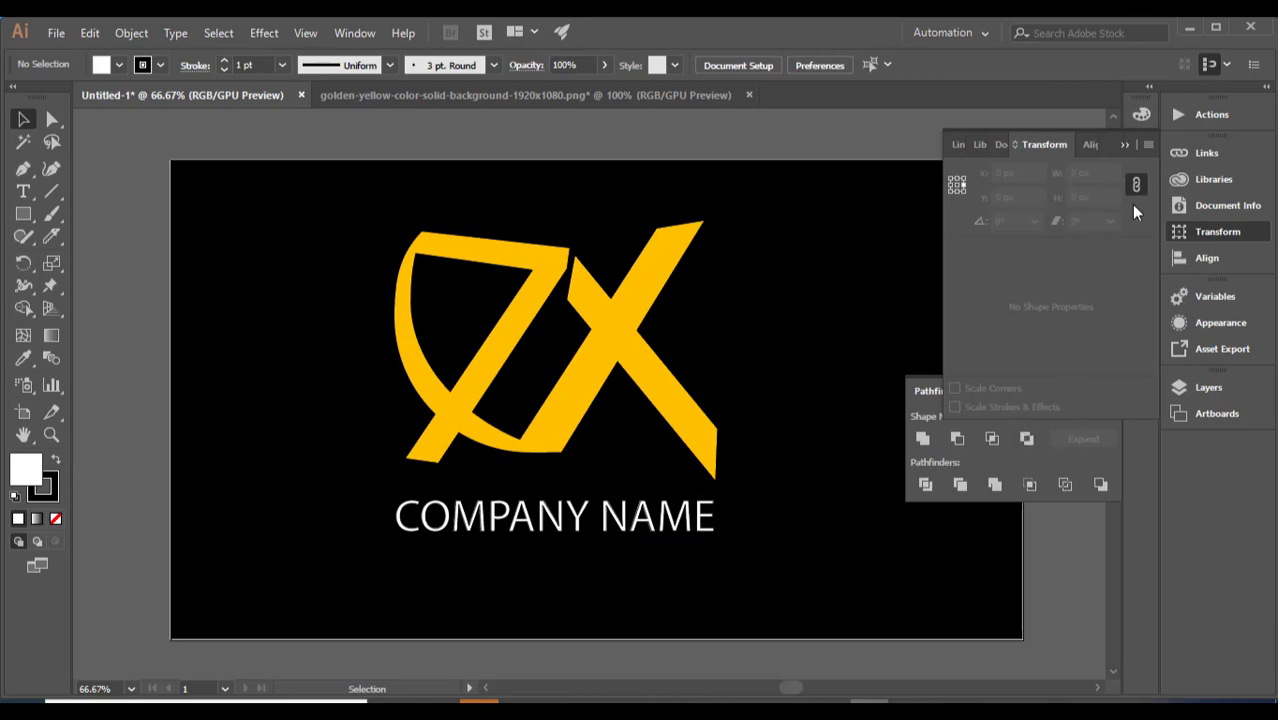
{"action": "left_click", "coordinate": [1124, 144]}
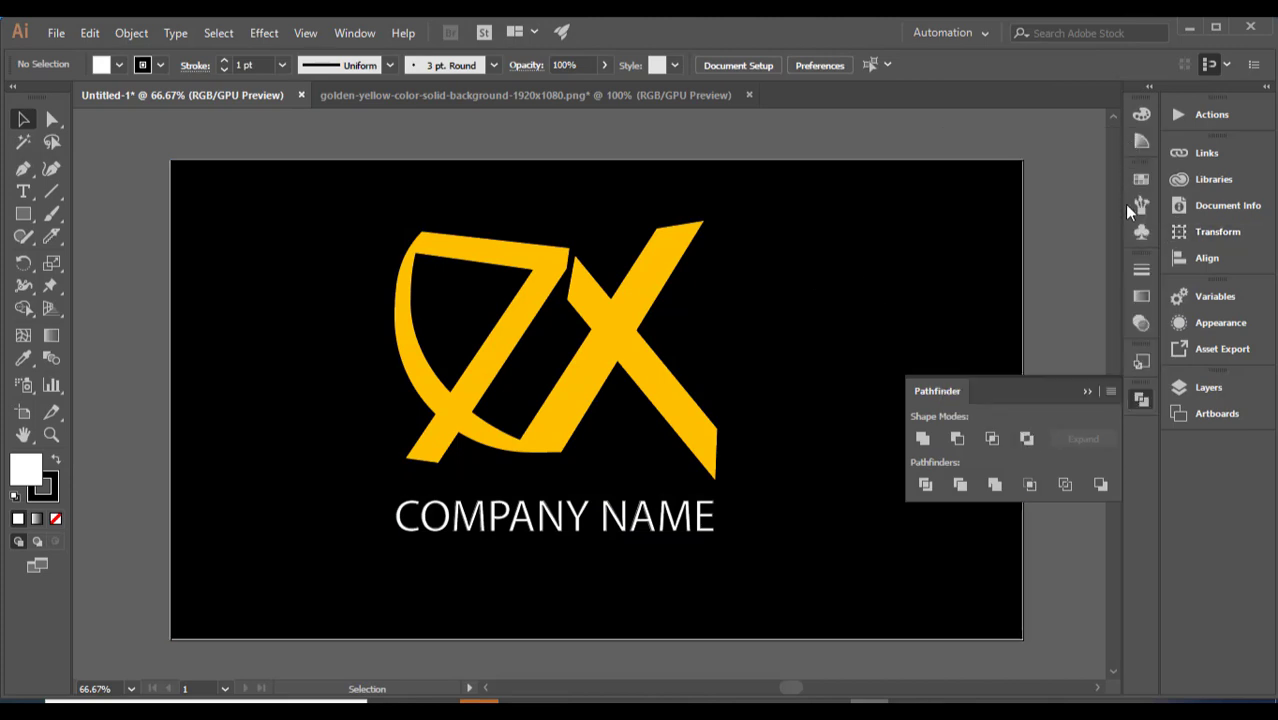
{"action": "left_click", "coordinate": [1089, 393]}
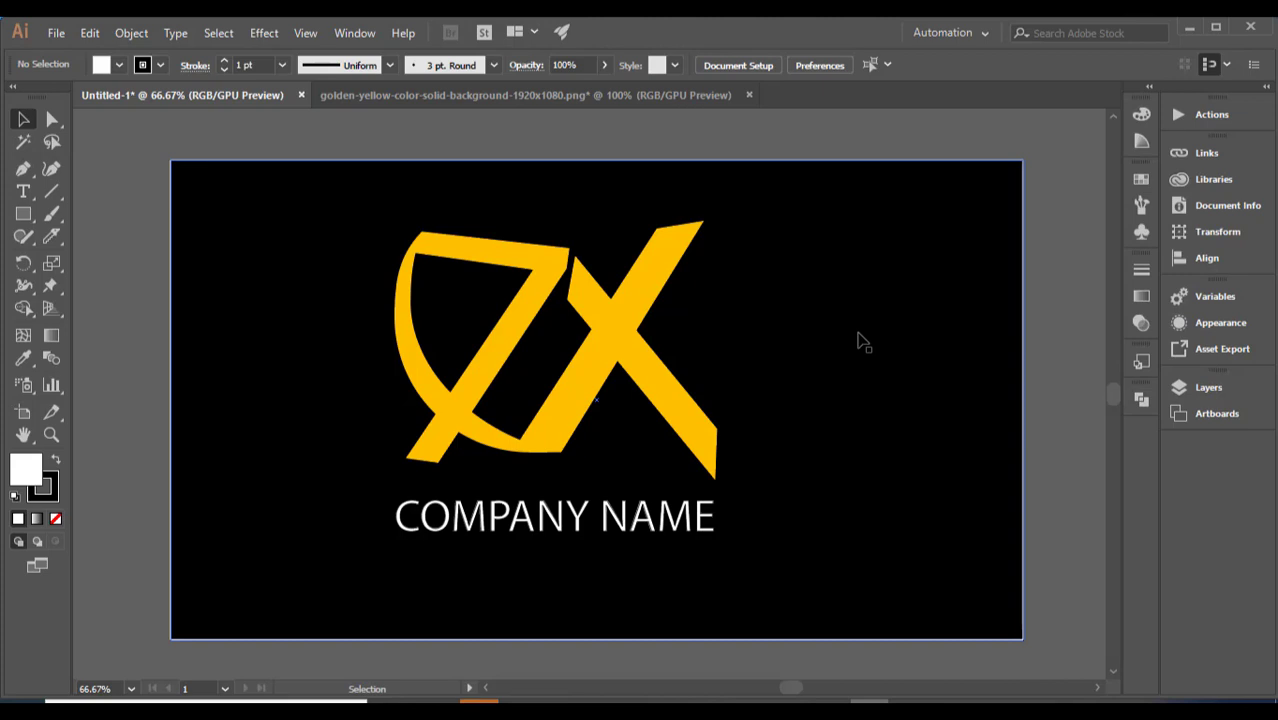